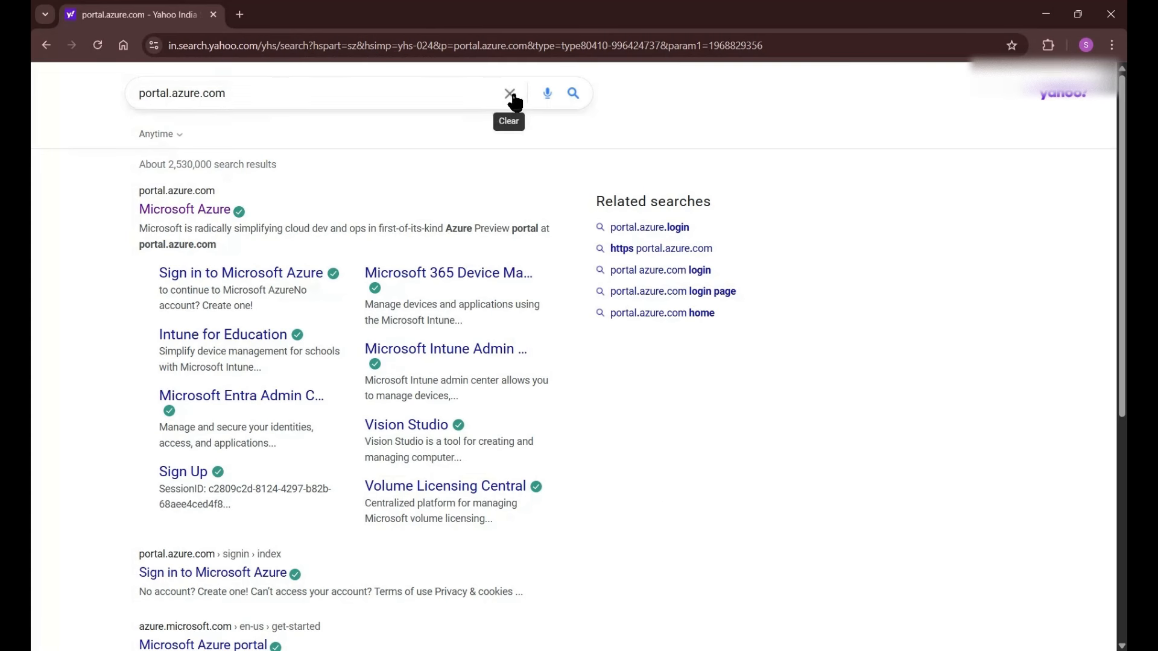
- Rerun the portal.azure.com search and open the Microsoft Azure result in a new tab
left_click(255, 92)
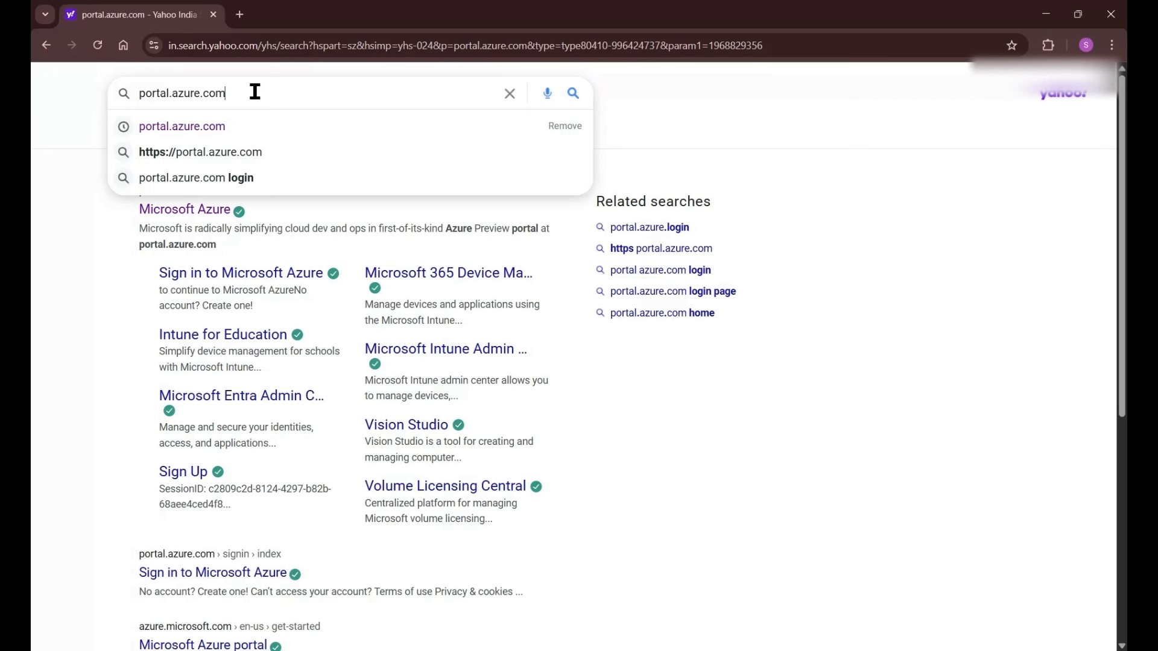
key("Return")
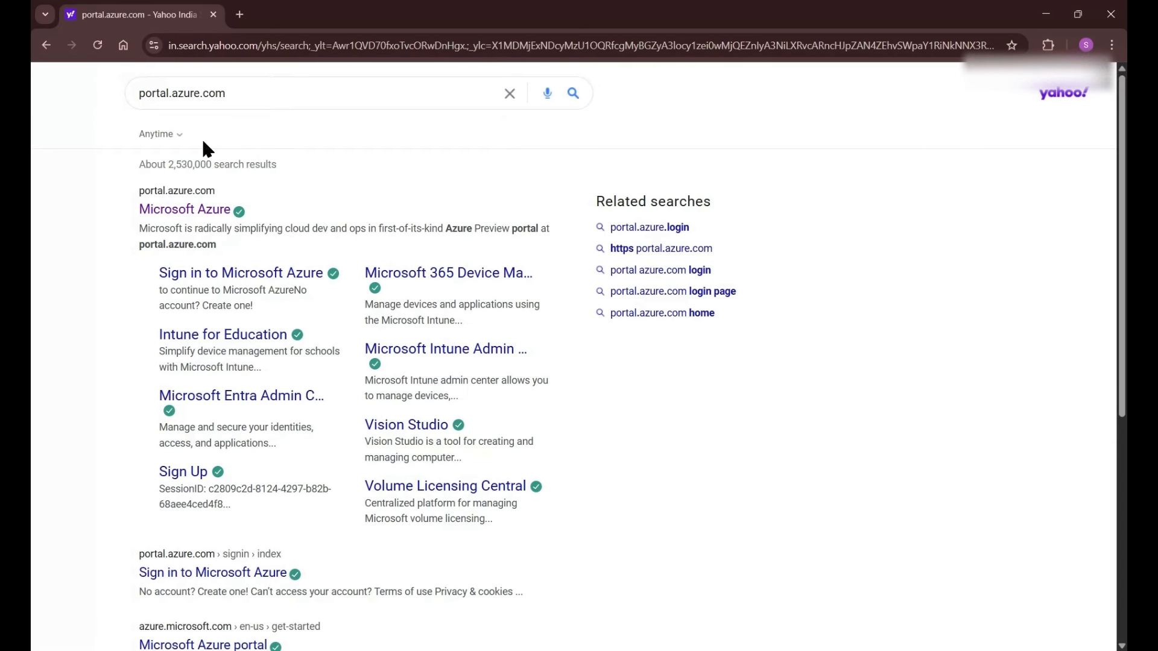
left_click(219, 211)
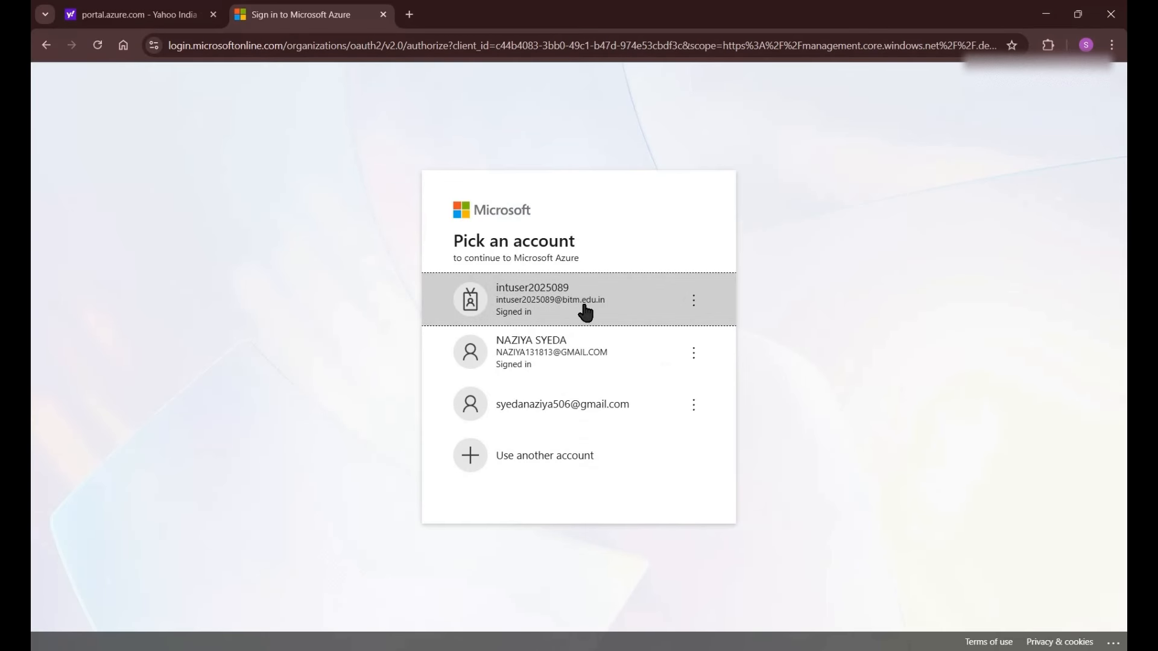
- Sign in with the student account and open Education to see ₹8,764 of ₹8,872 credit remaining
left_click(584, 307)
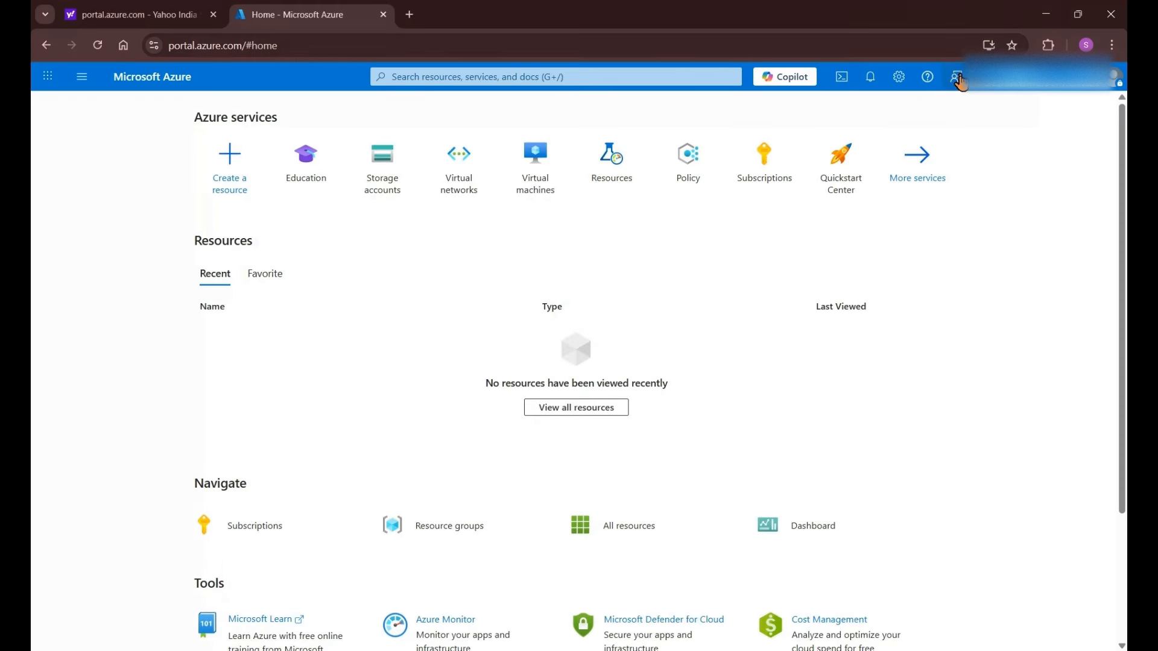
scroll(450, 326, "down", 3)
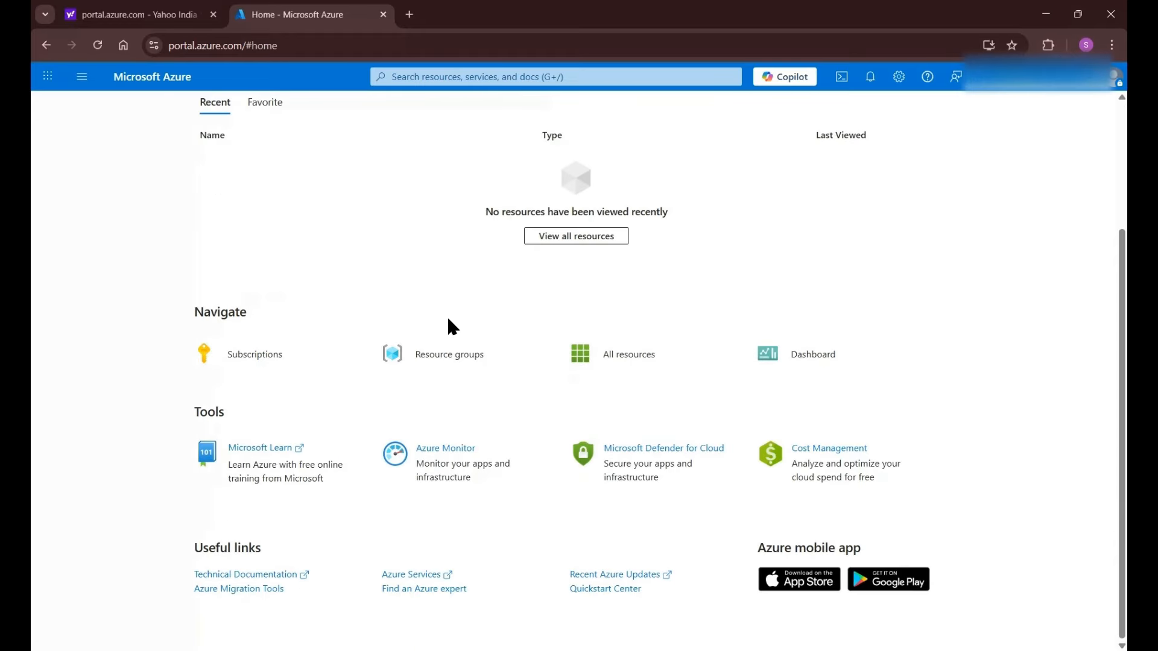
scroll(468, 261, "up", 3)
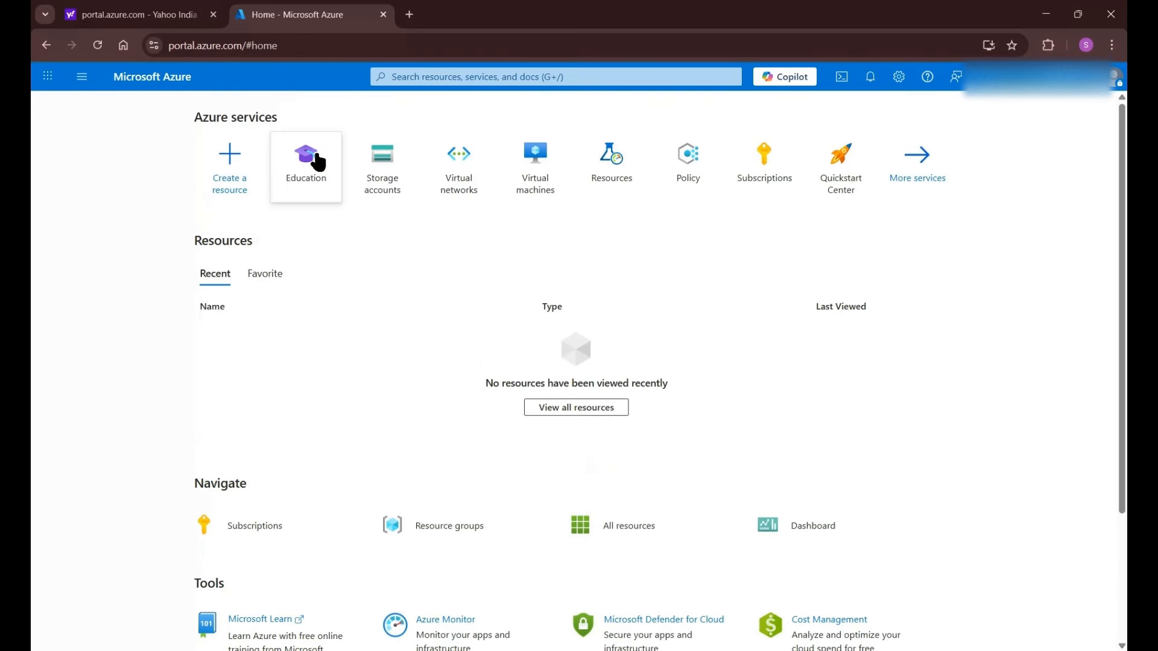
mouse_move(316, 160)
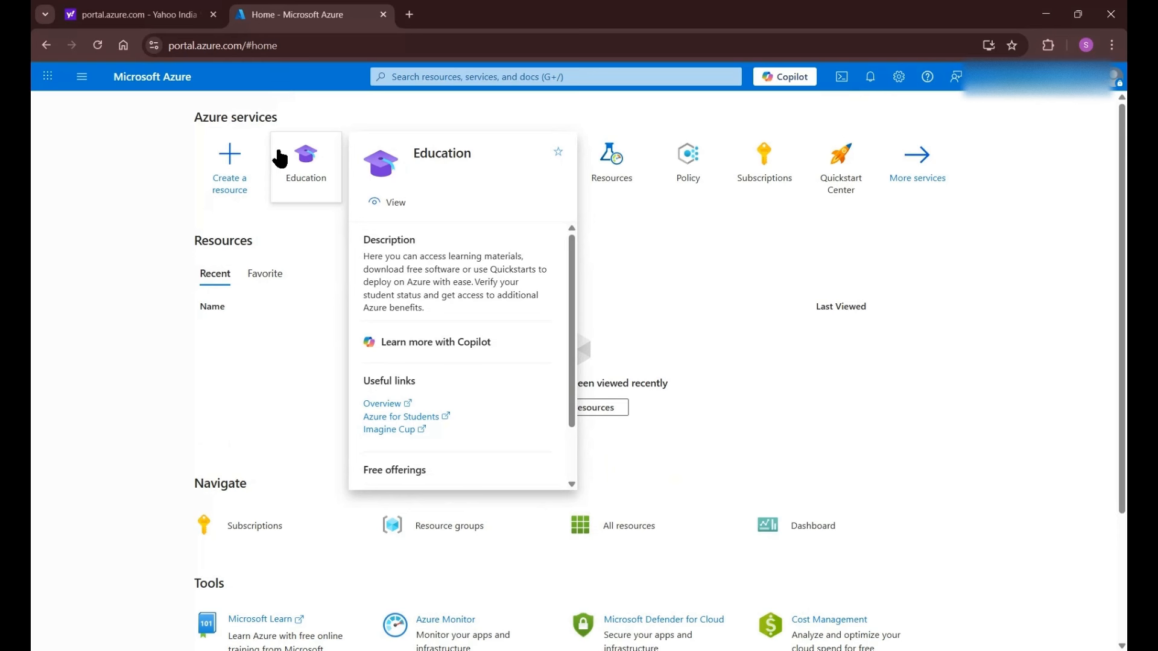
left_click(294, 154)
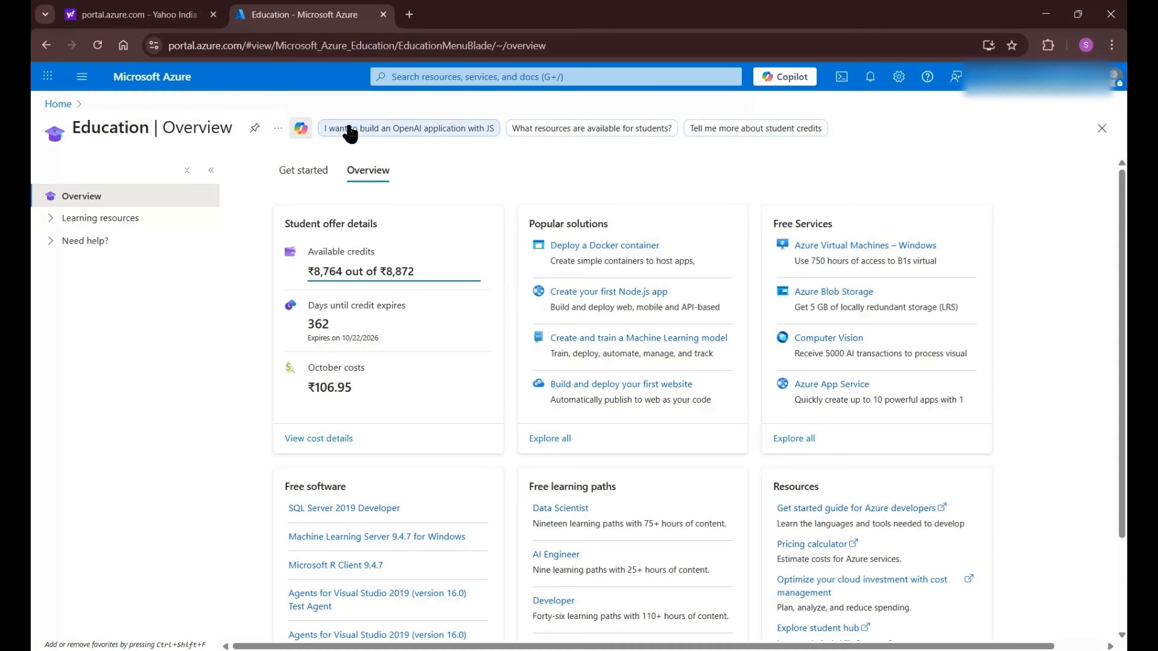
- Find Virtual machines via the 'virtual machines' search and start a new virtual machine from Create
left_click(459, 79)
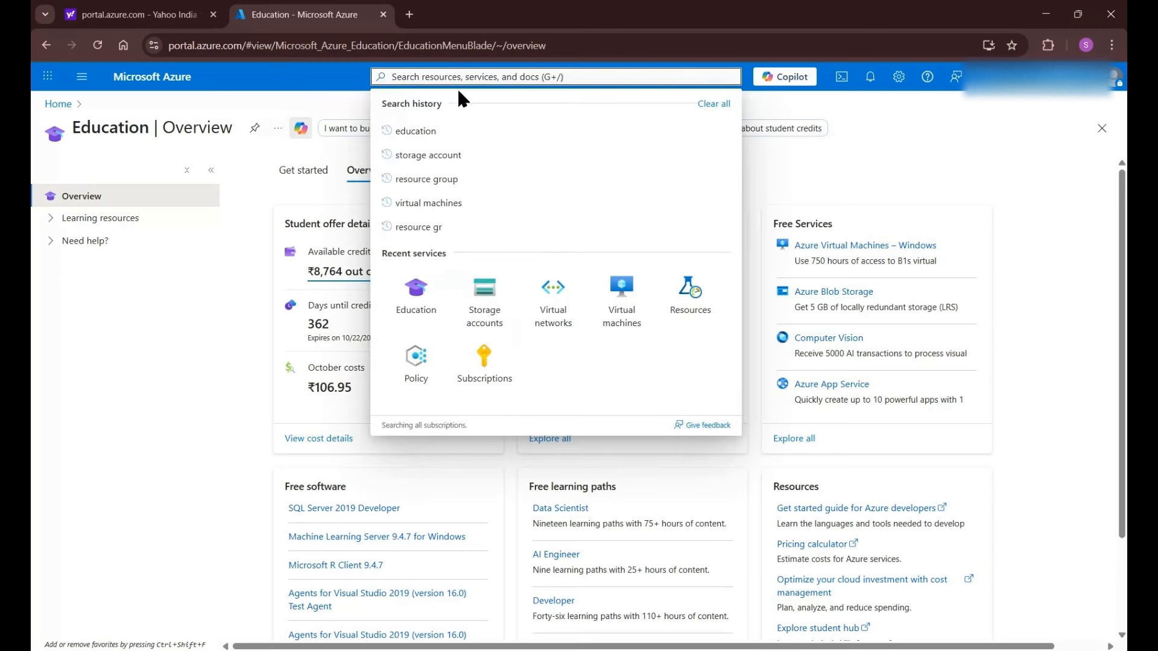
type("vi")
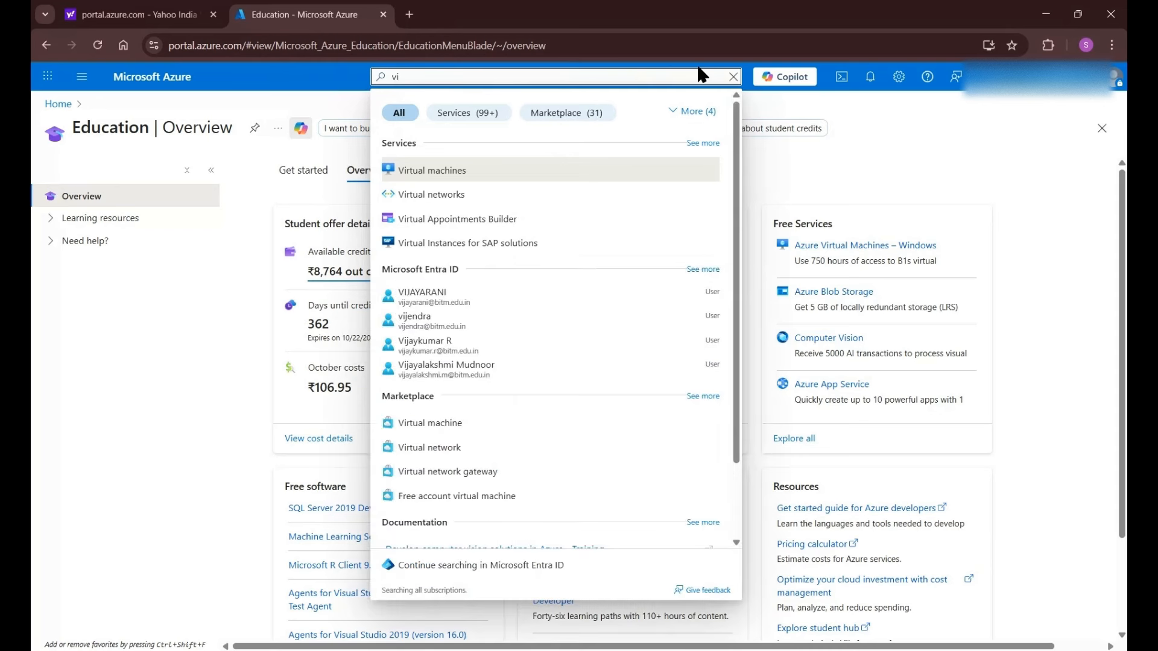
type("rtual ")
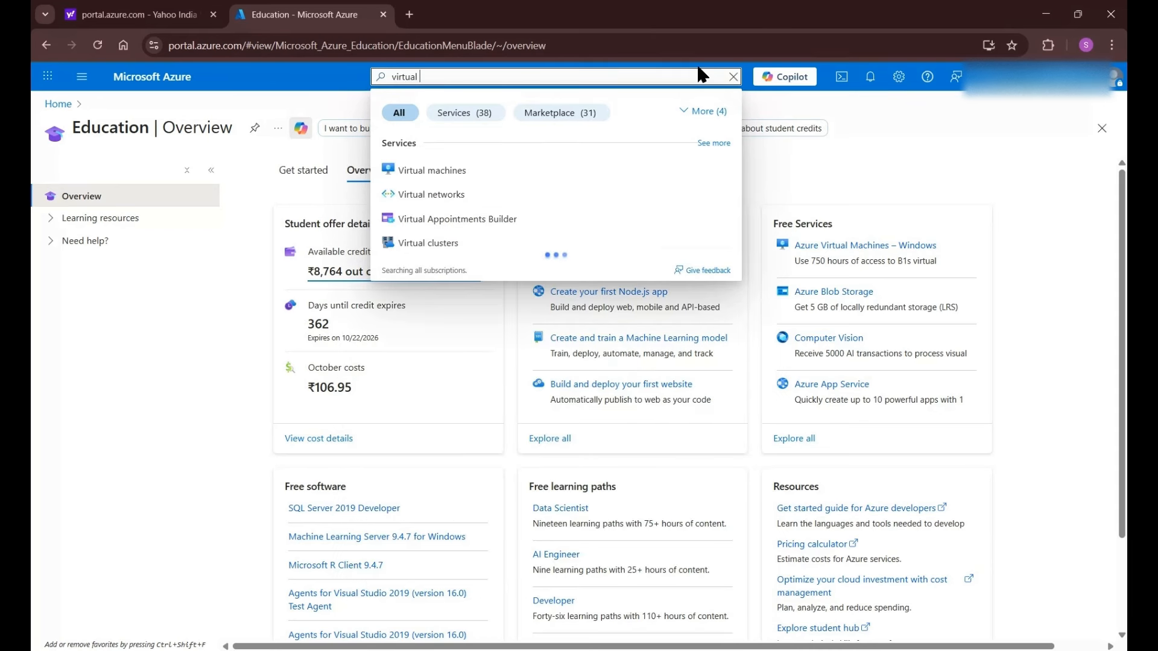
type("machines")
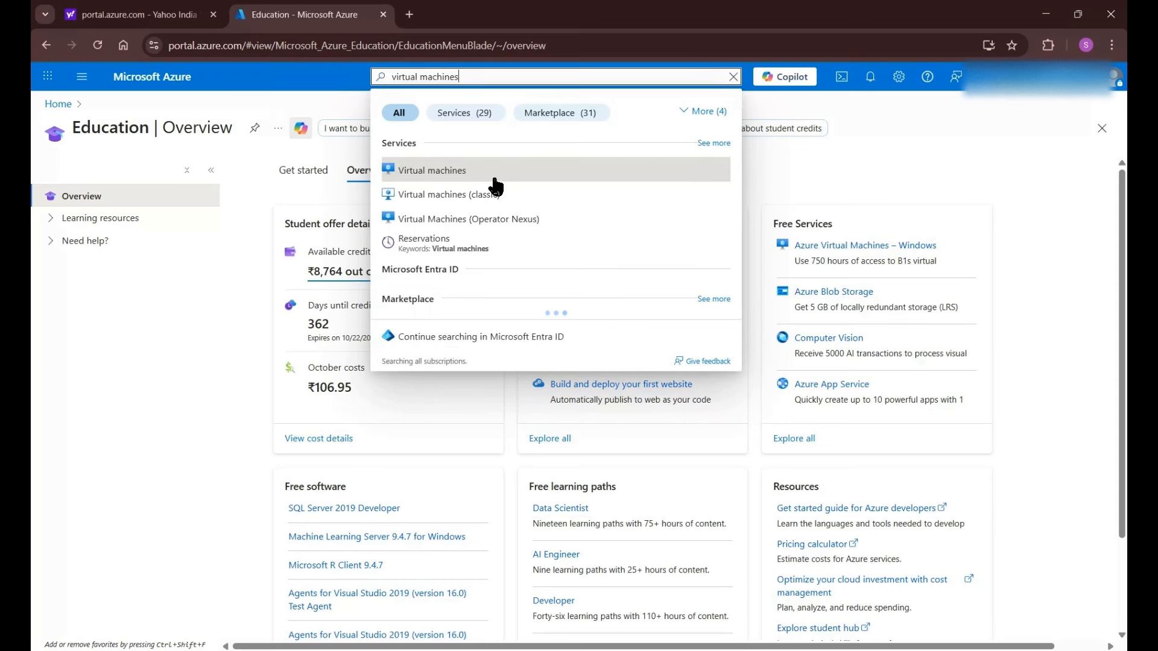
left_click(495, 172)
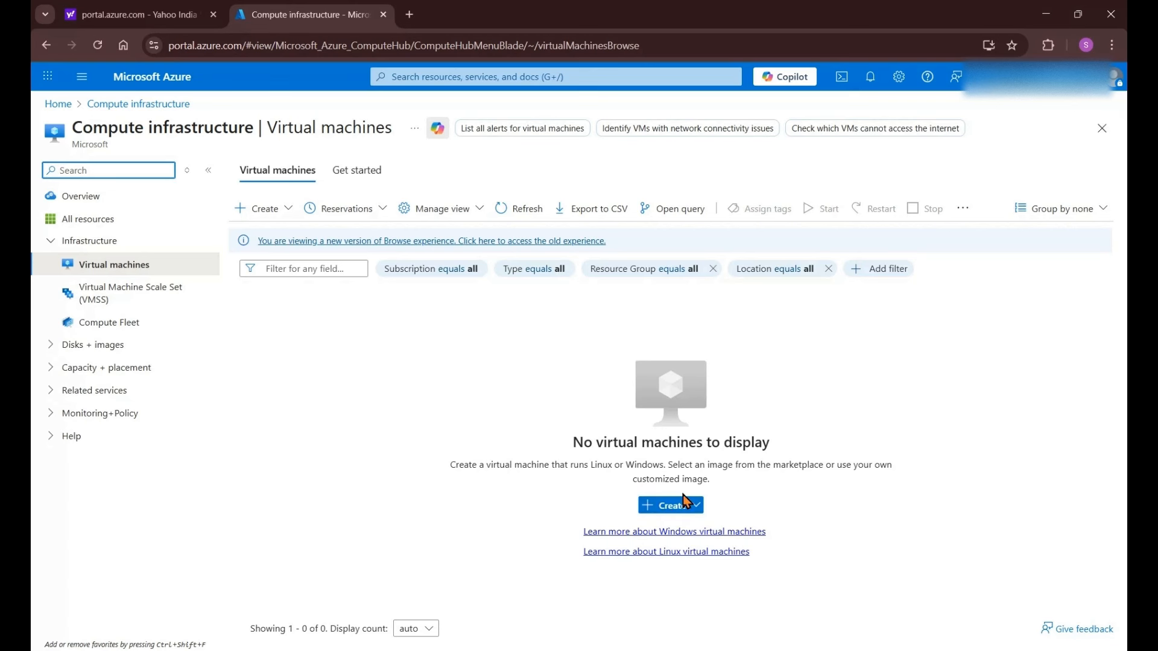
left_click(263, 211)
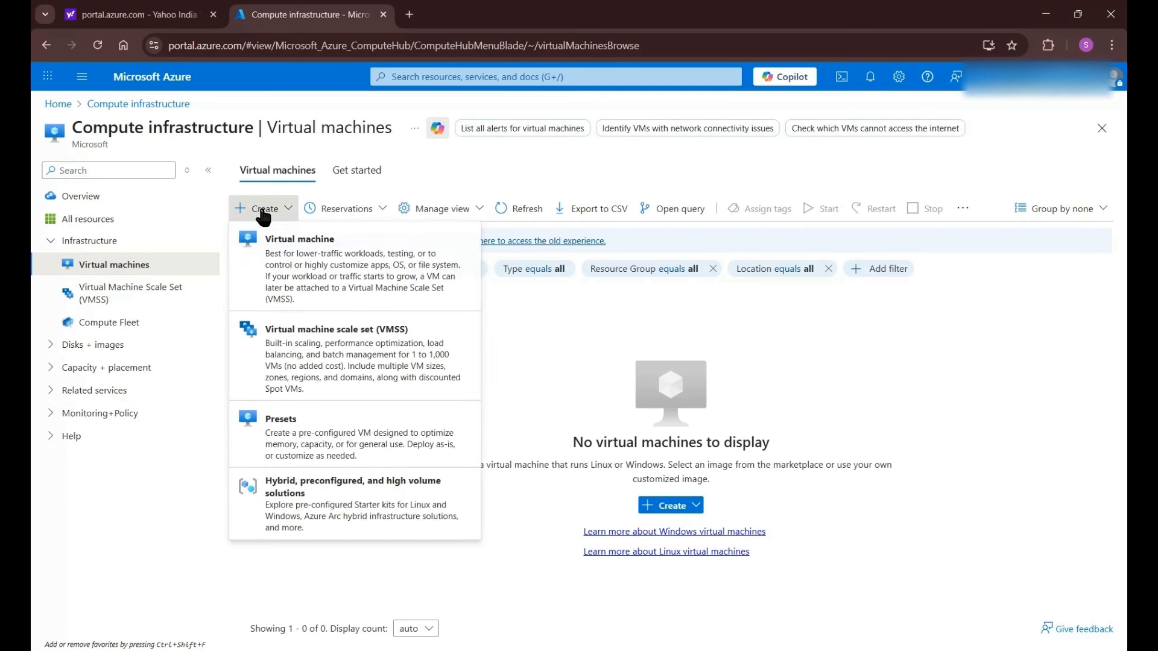
left_click(274, 257)
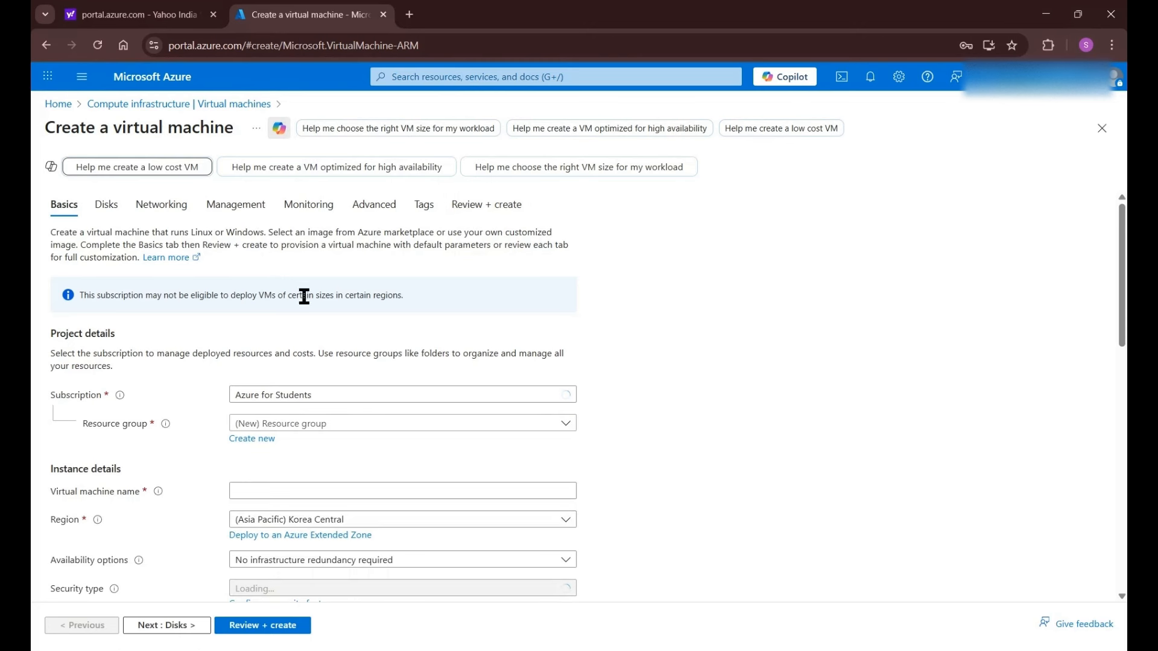
- Create a new resource group named webserver-rg for the VM
scroll(309, 342, "down", 2)
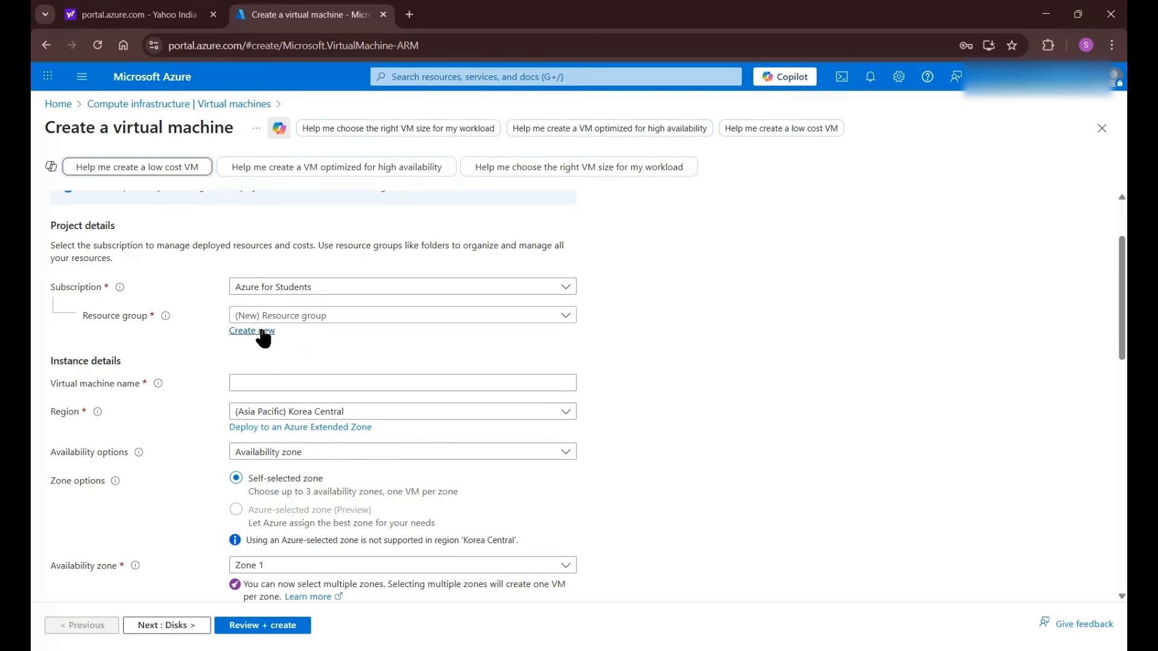
left_click(258, 332)
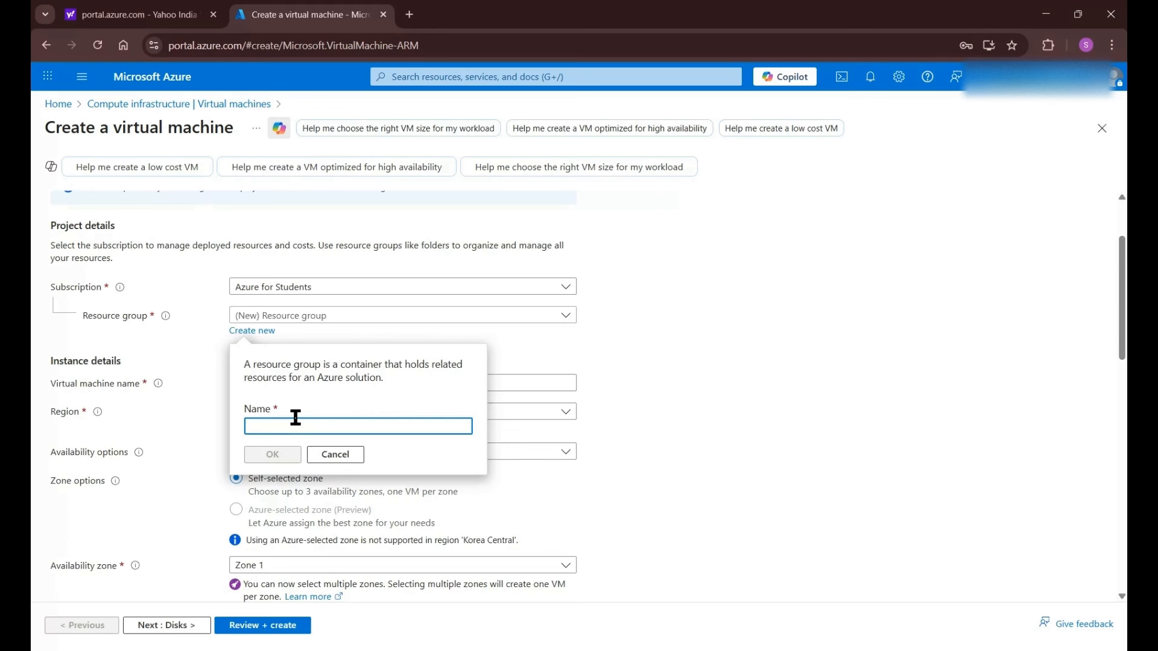
type("w")
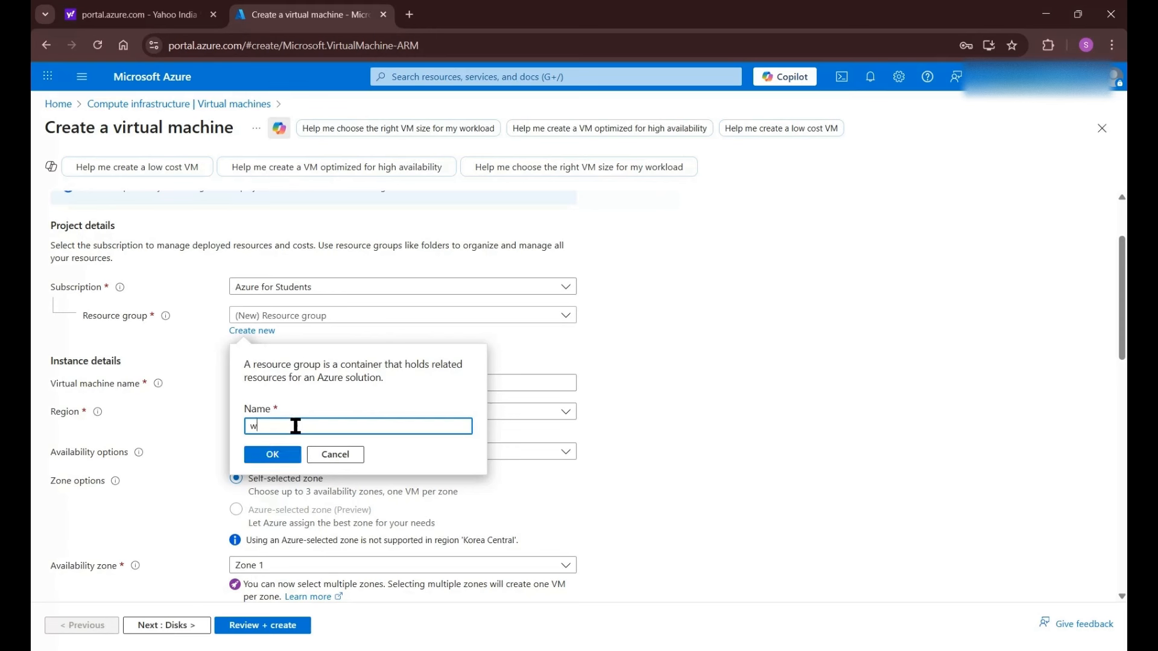
type("ebser")
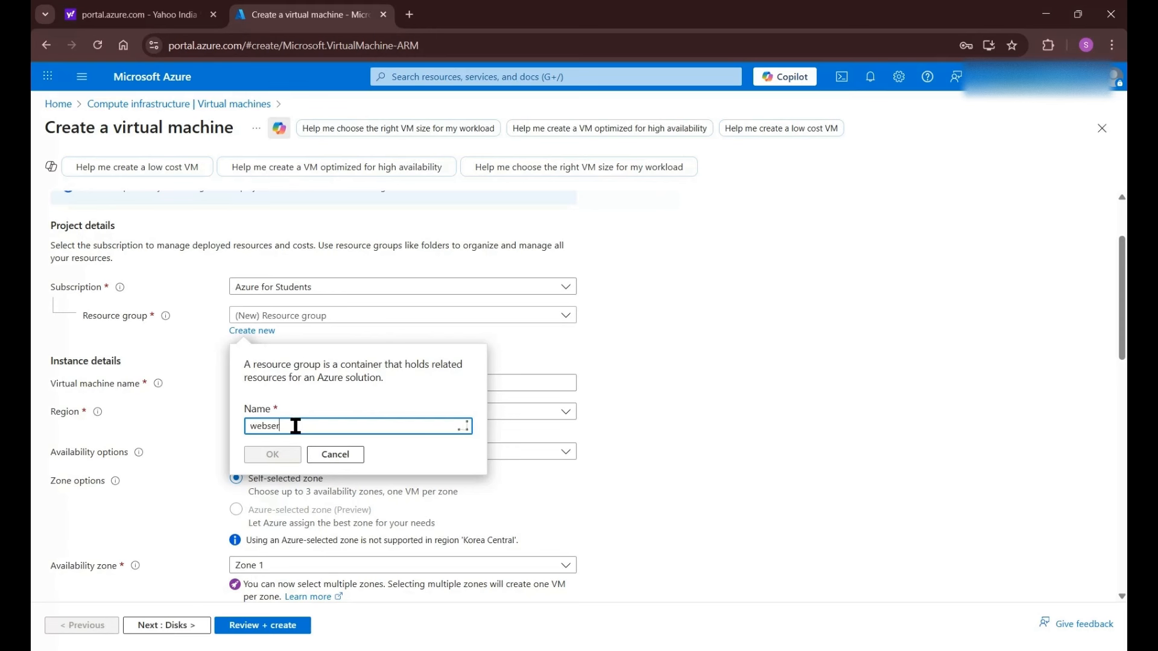
type("ver")
key("BackSpace")
key("BackSpace")
key("BackSpace")
key("BackSpace")
type("rver-rg")
left_click(281, 456)
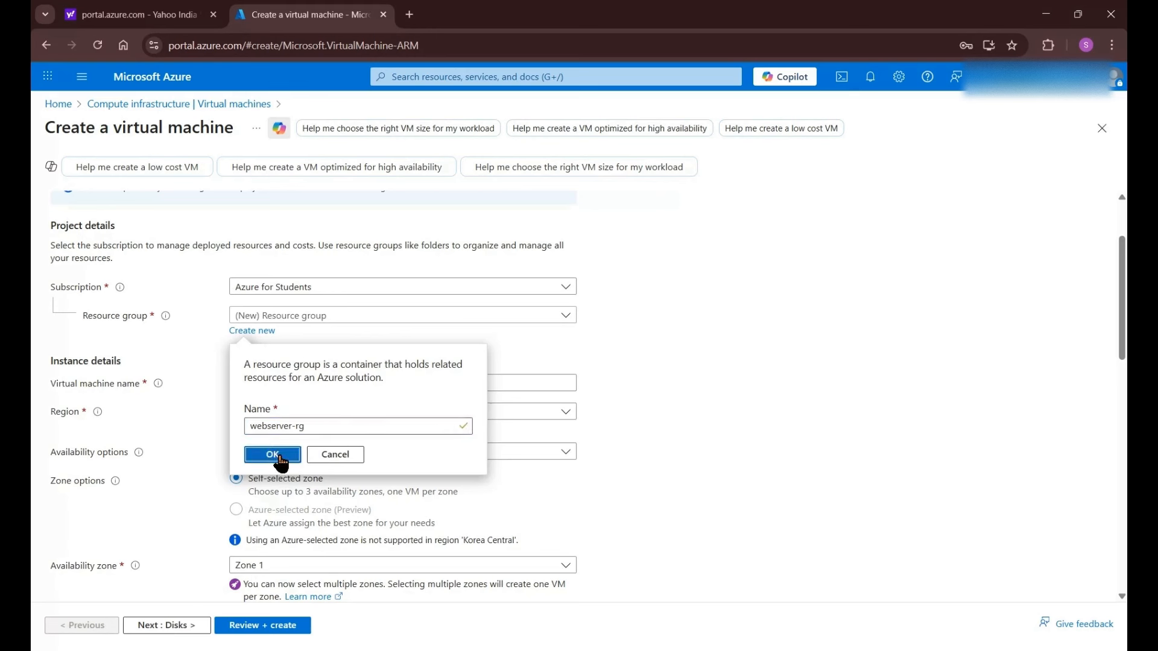
left_click(280, 456)
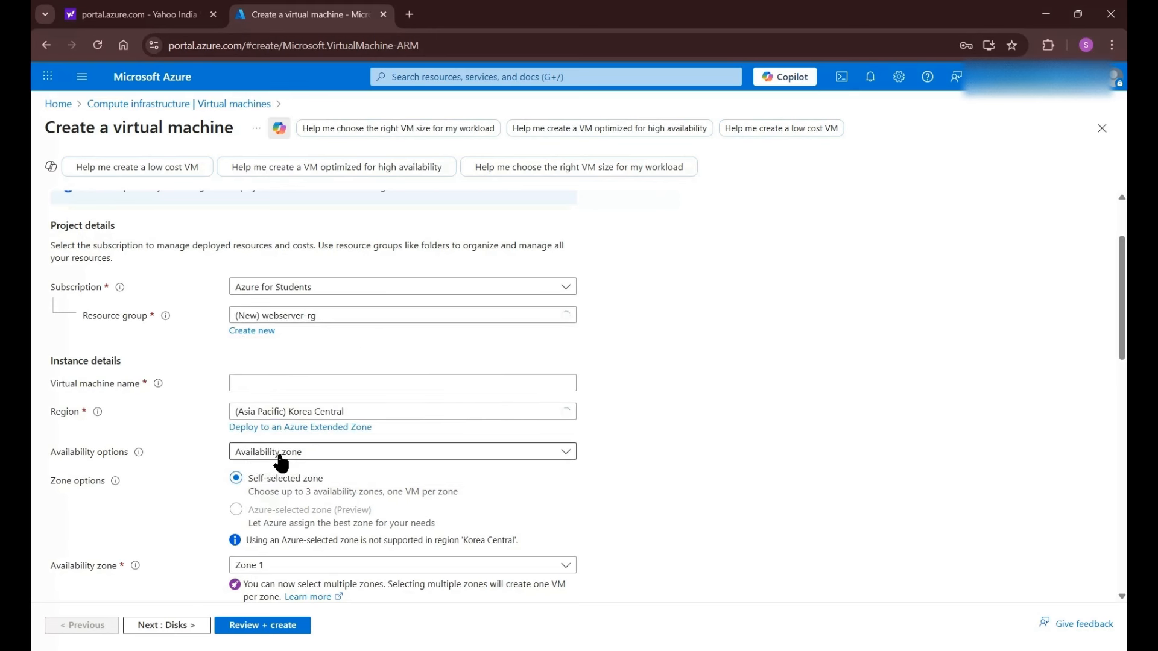
- Name the virtual machine vm1 and keep Korea Central as its region
scroll(377, 388, "down", 2)
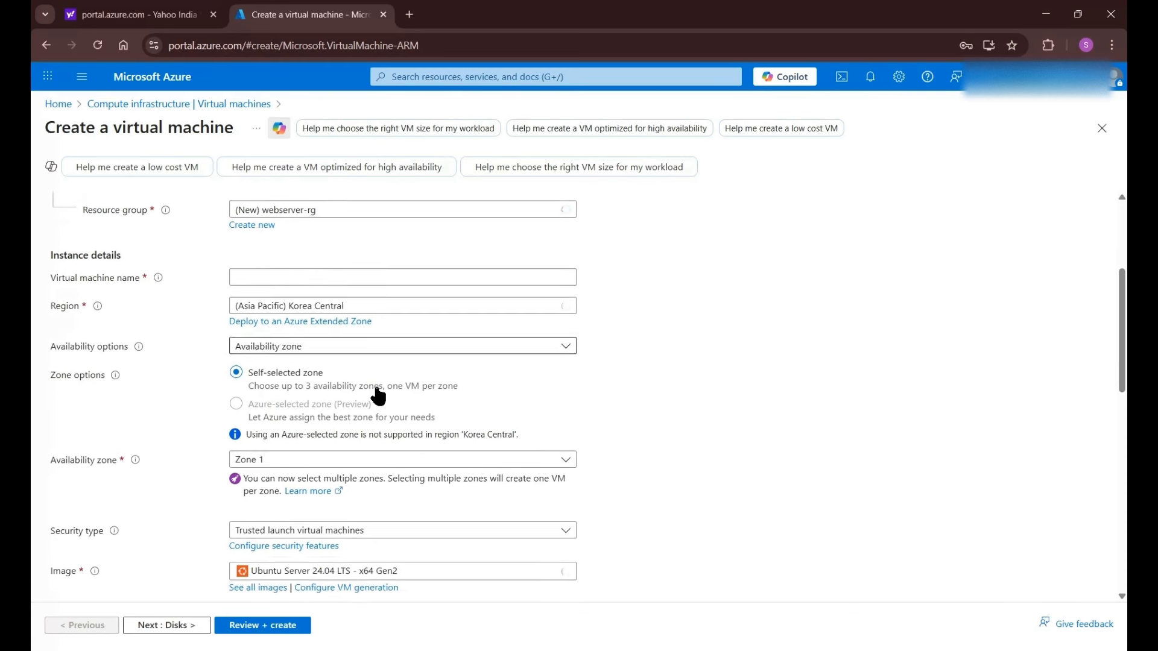
left_click(280, 273)
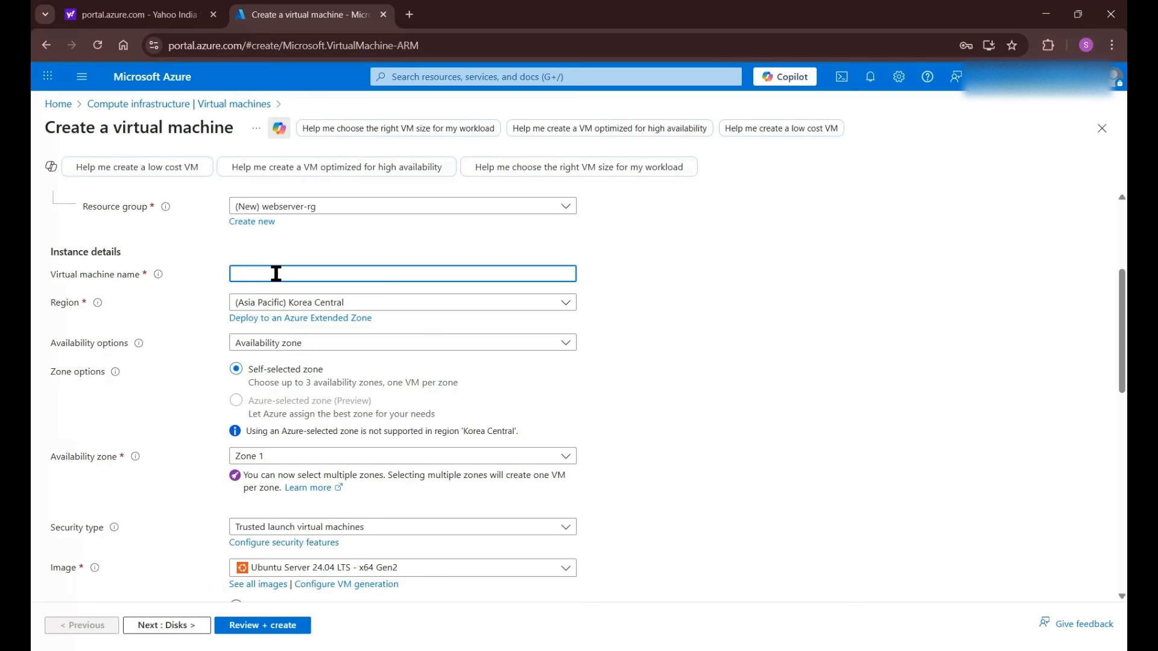
type("vm1")
left_click(306, 304)
left_click(306, 308)
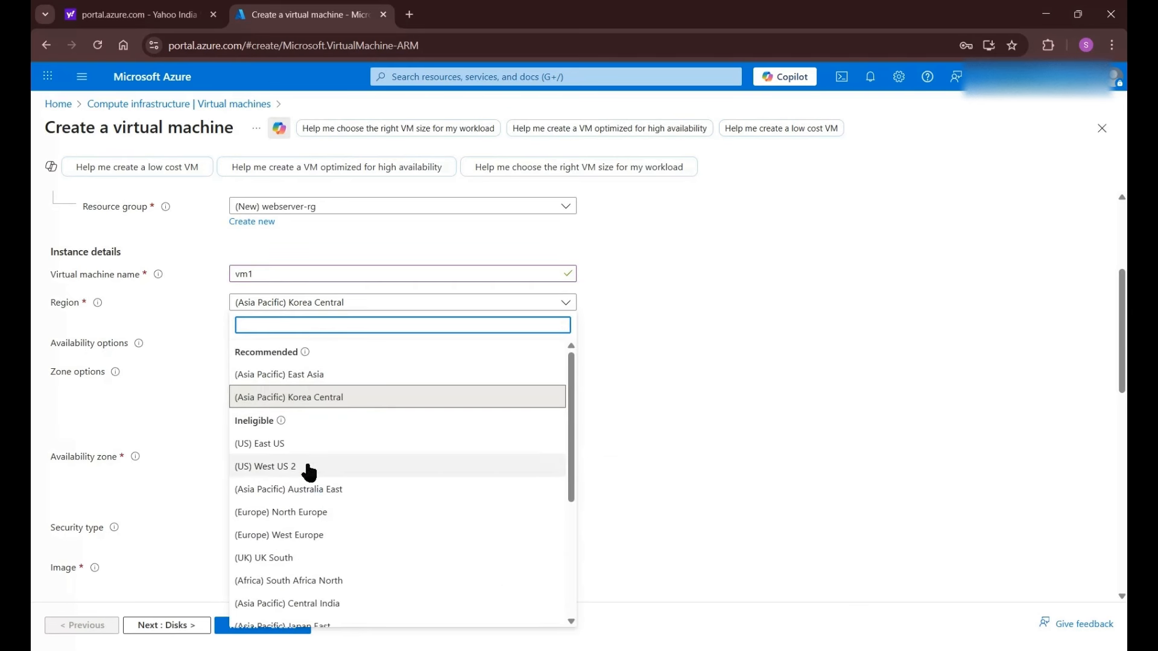
left_click(339, 405)
- Choose no infrastructure redundancy and the Windows Server 2025 Datacenter image
scroll(408, 354, "down", 1)
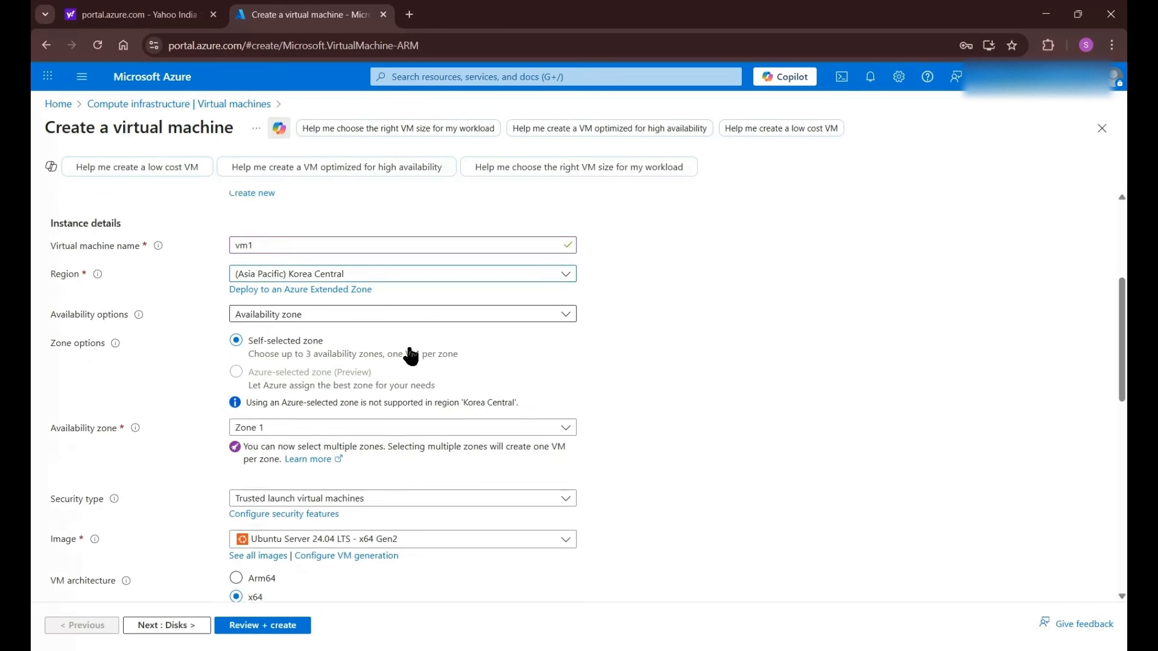
scroll(418, 305, "down", 1)
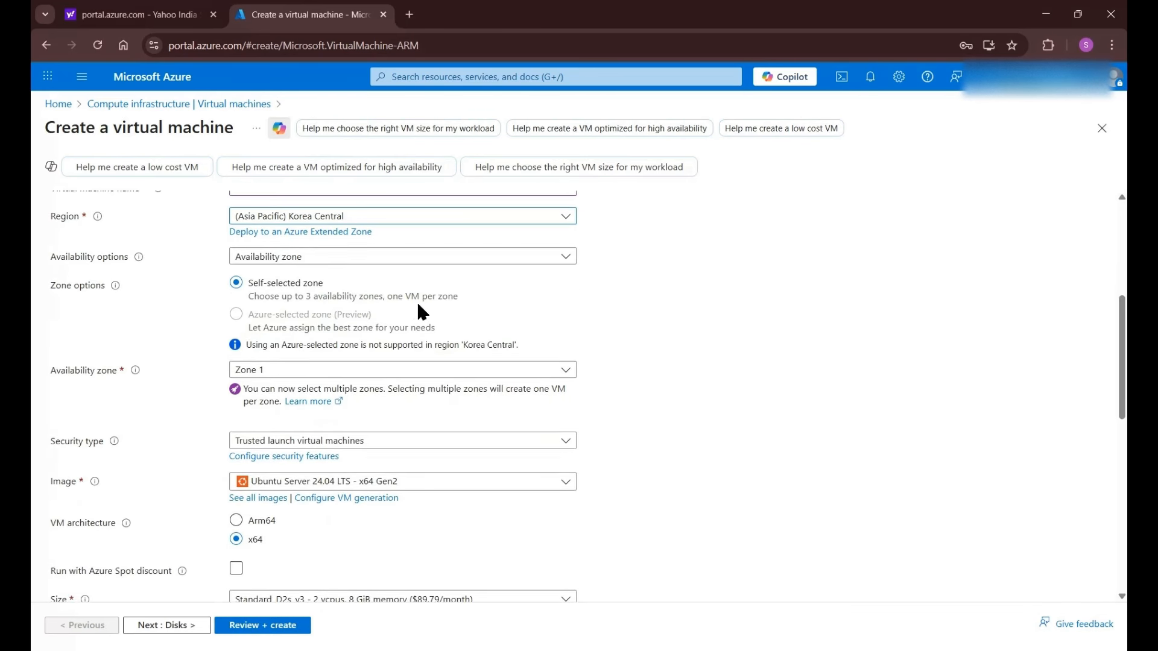
left_click(397, 259)
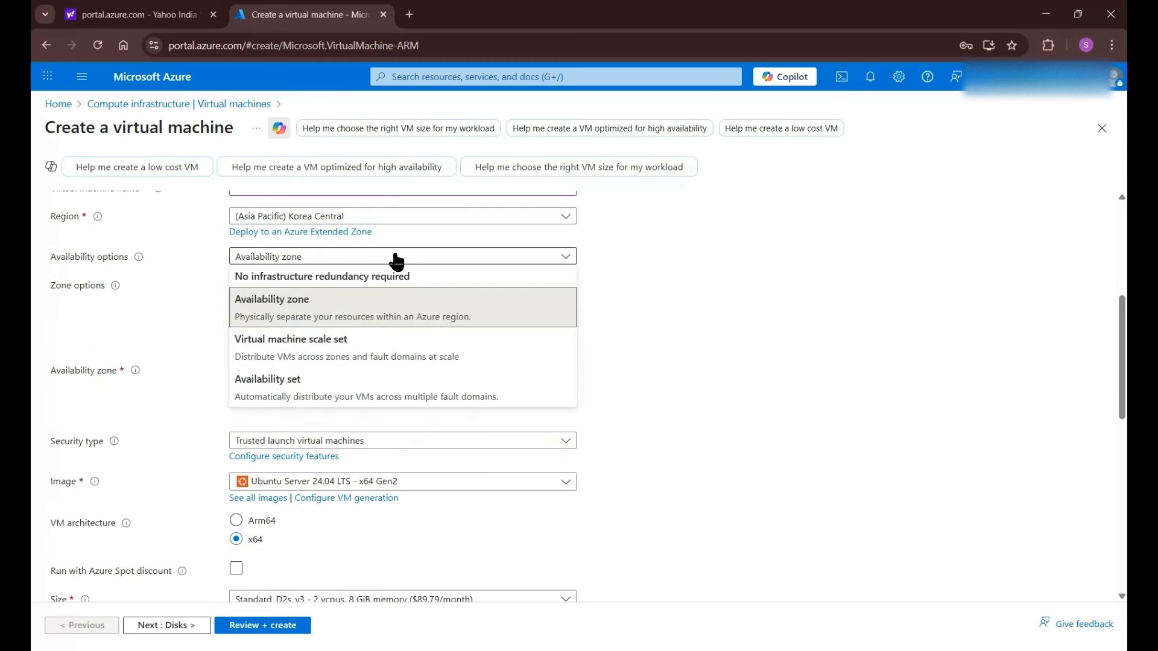
left_click(302, 279)
scroll(307, 328, "down", 1)
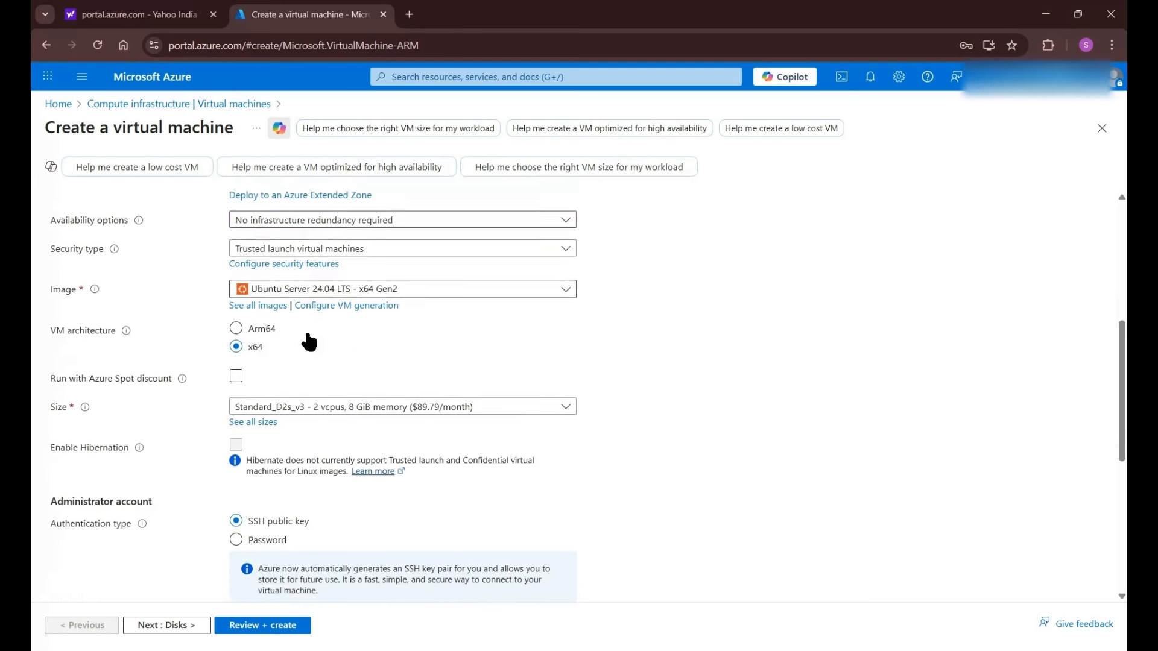
left_click(371, 280)
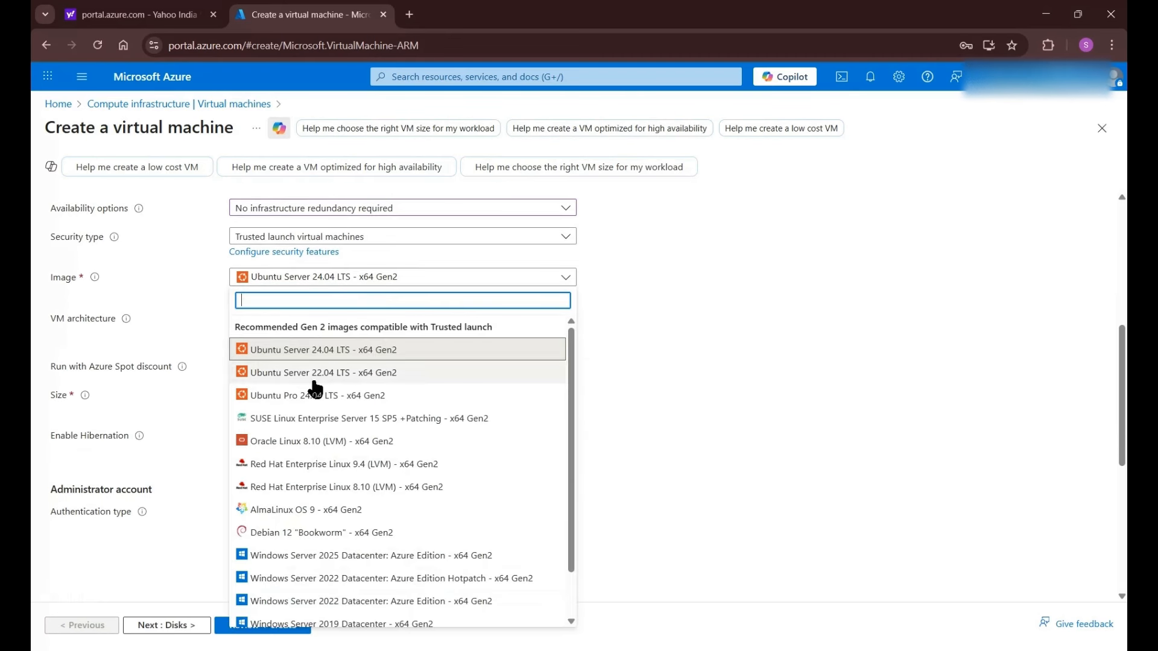
scroll(320, 465, "down", 1)
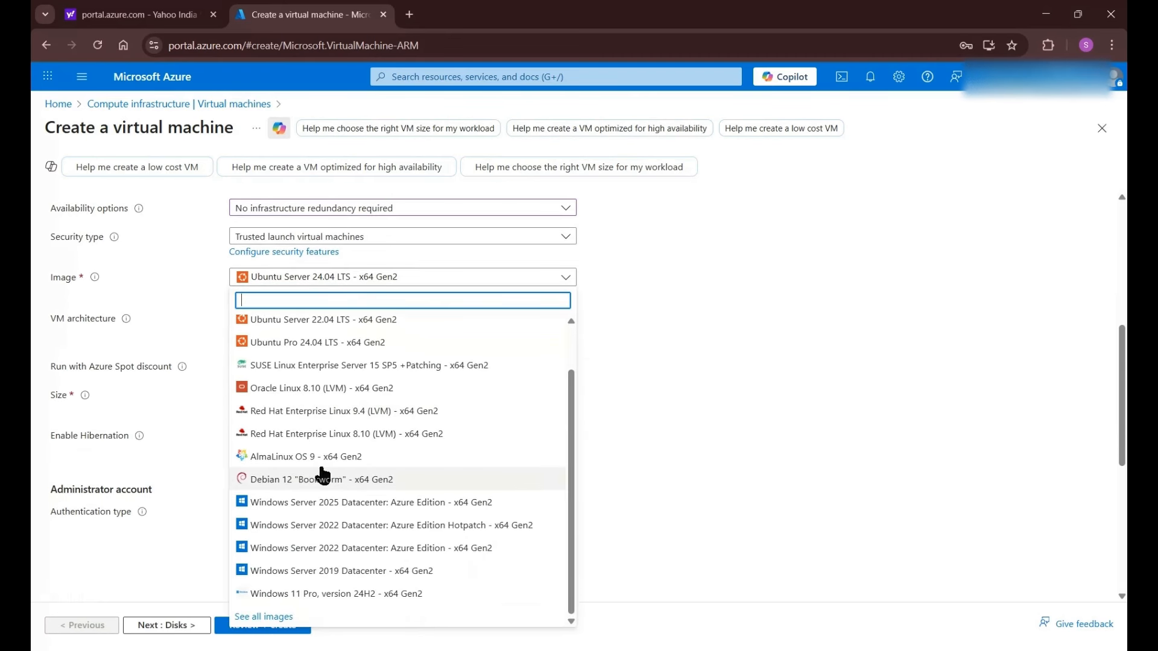
left_click(338, 511)
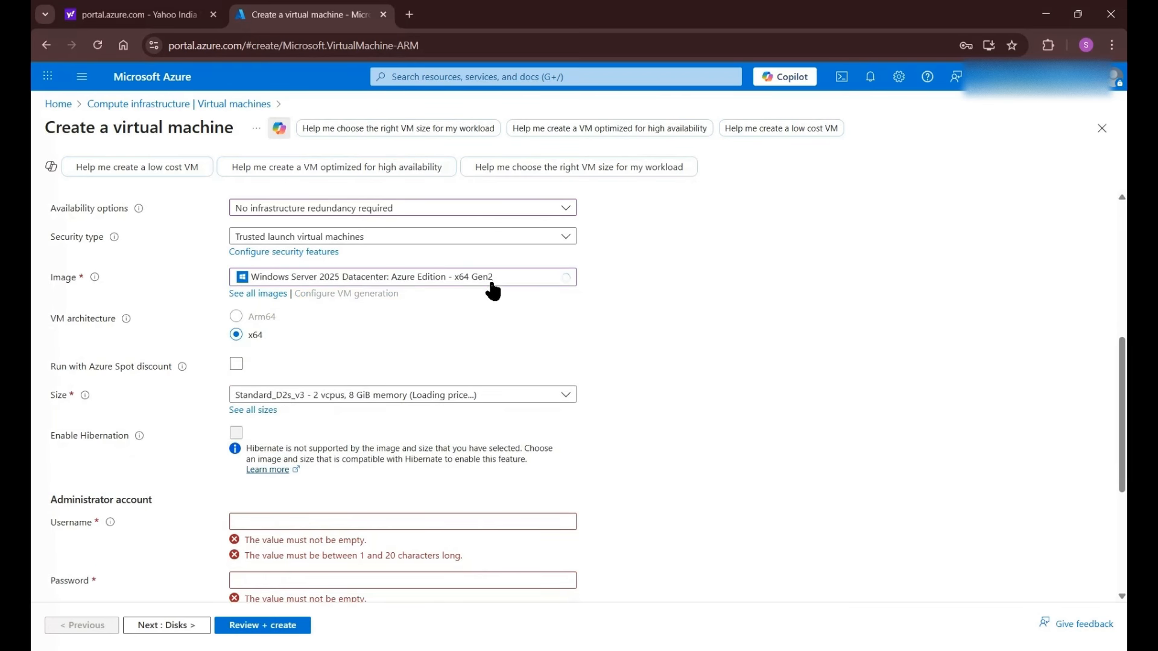
- Enter the administrator username and the account password, then confirm the same password
scroll(389, 356, "down", 2)
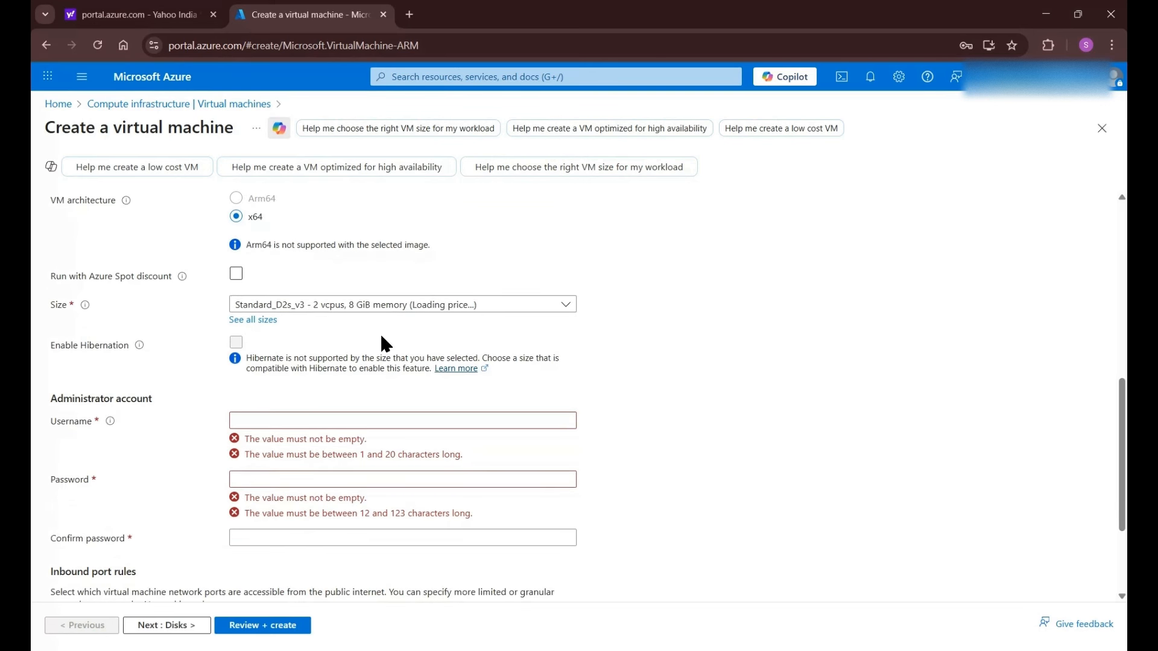
scroll(357, 427, "down", 1)
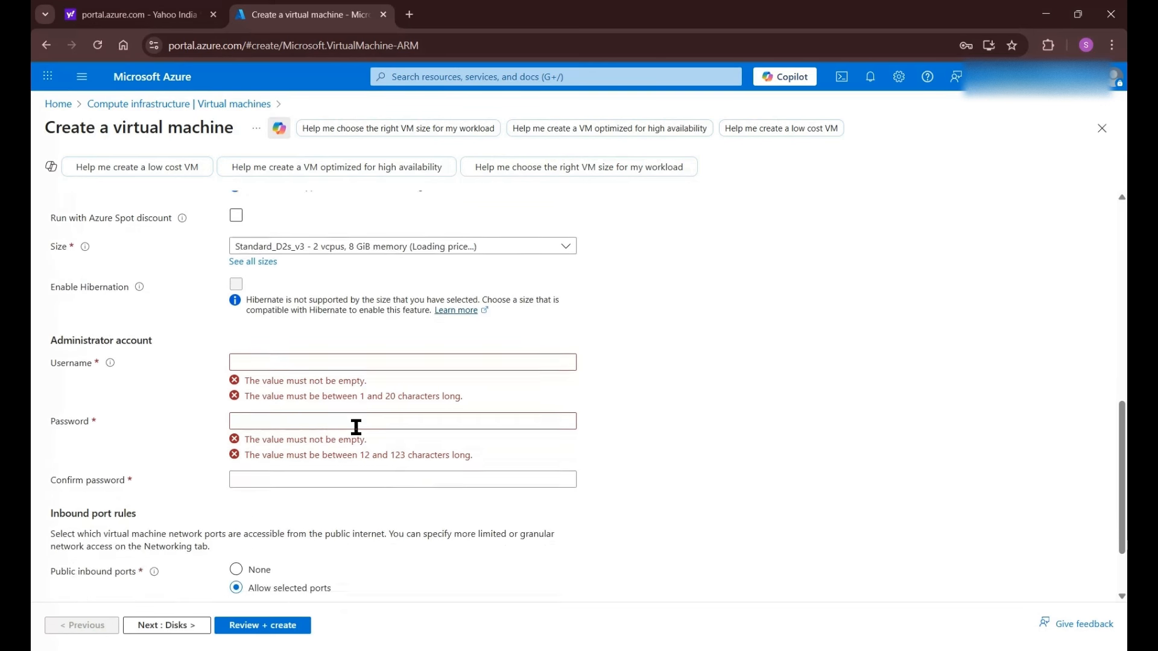
left_click(266, 354)
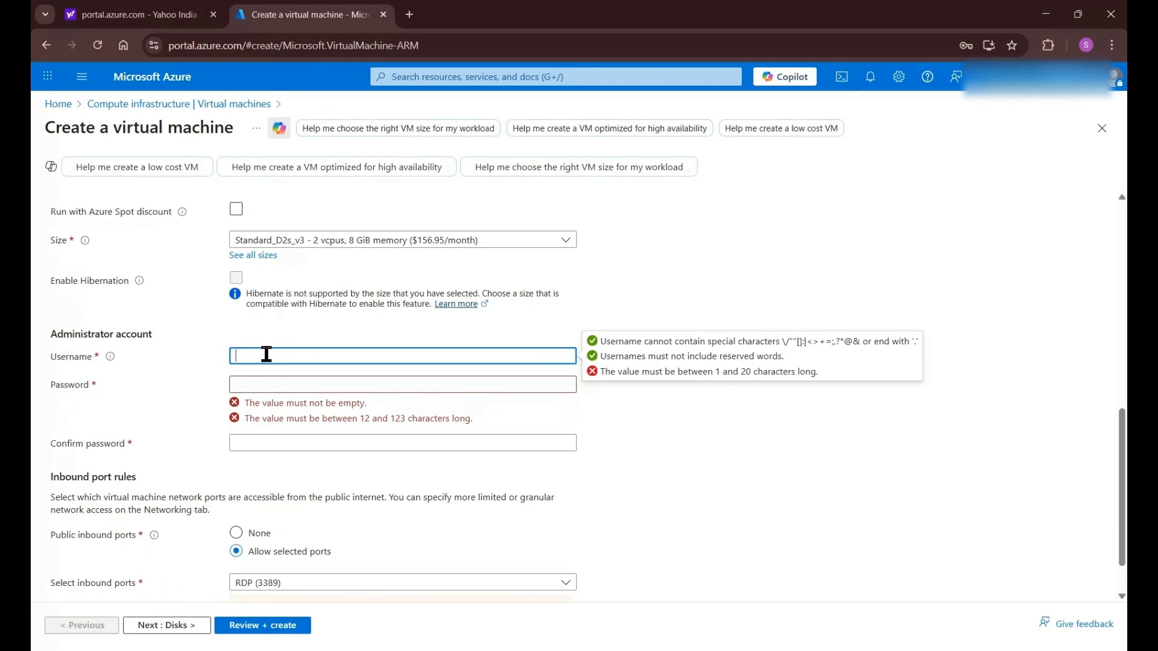
type("vm")
left_click(263, 387)
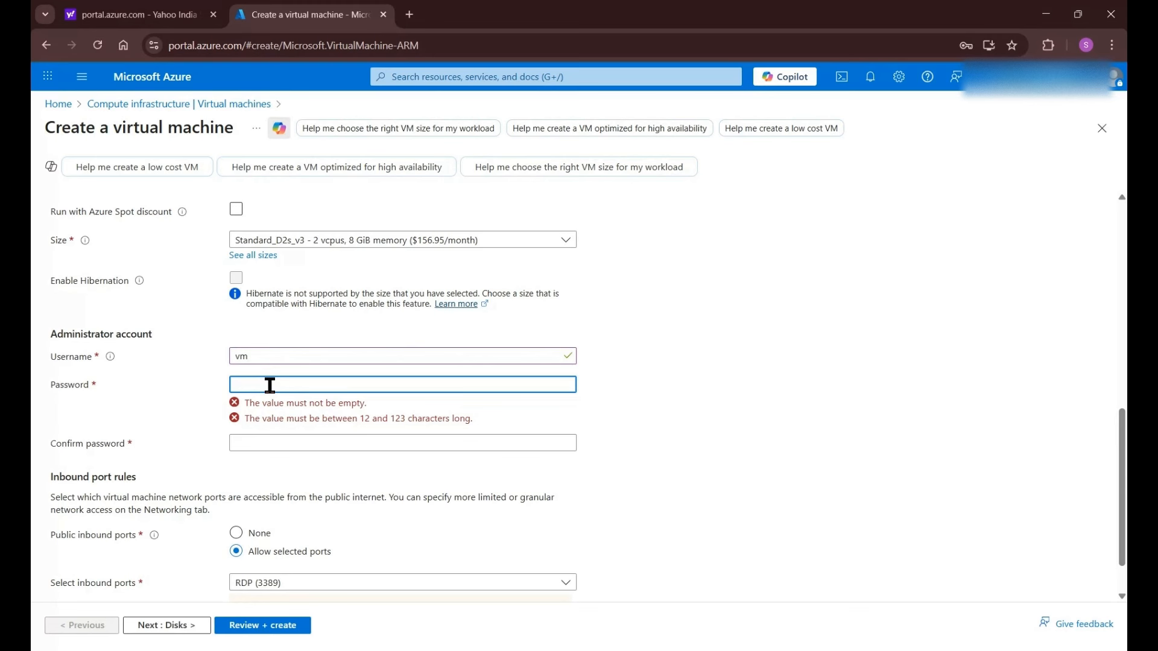
type("Password@123")
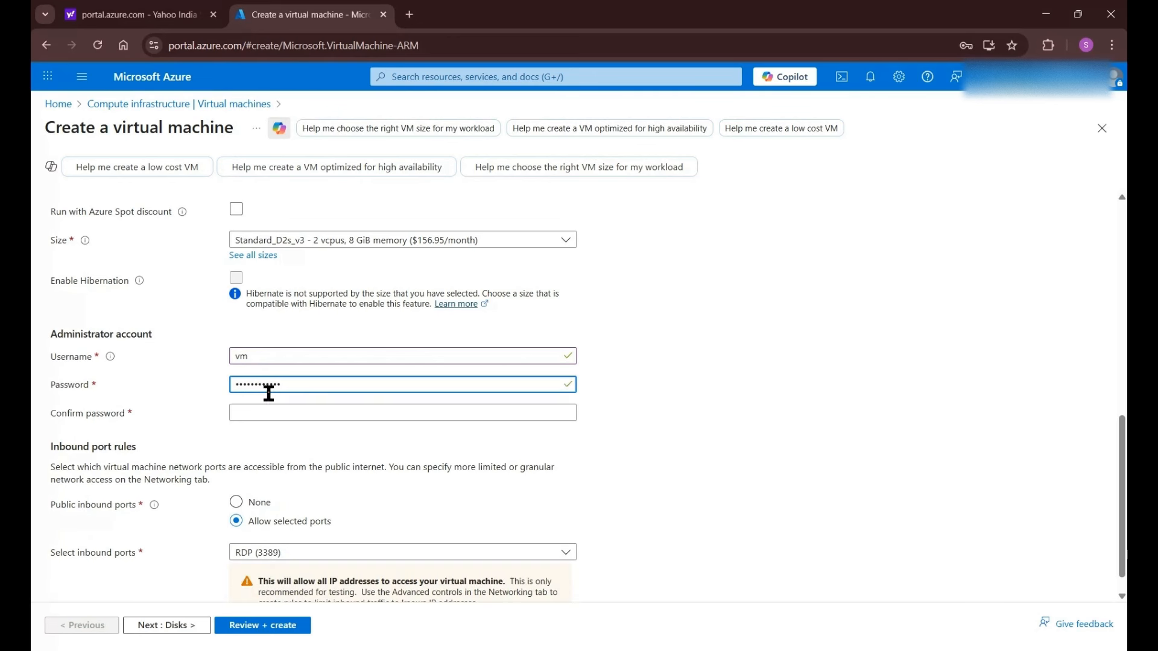
left_click(274, 409)
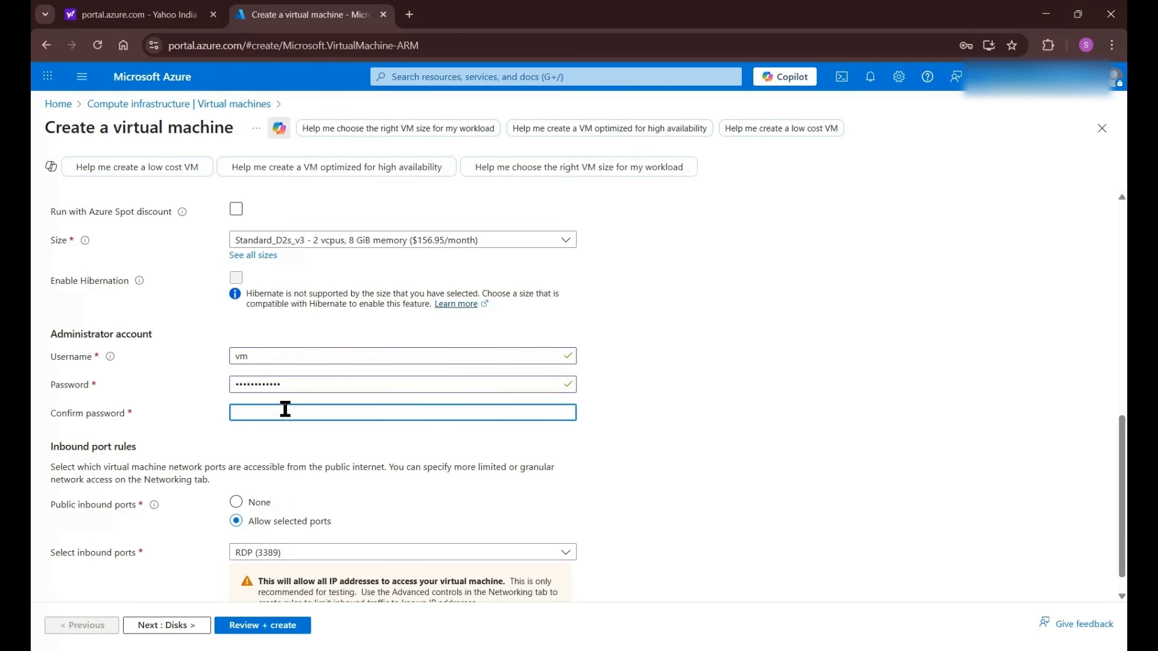
key("ctrl+v")
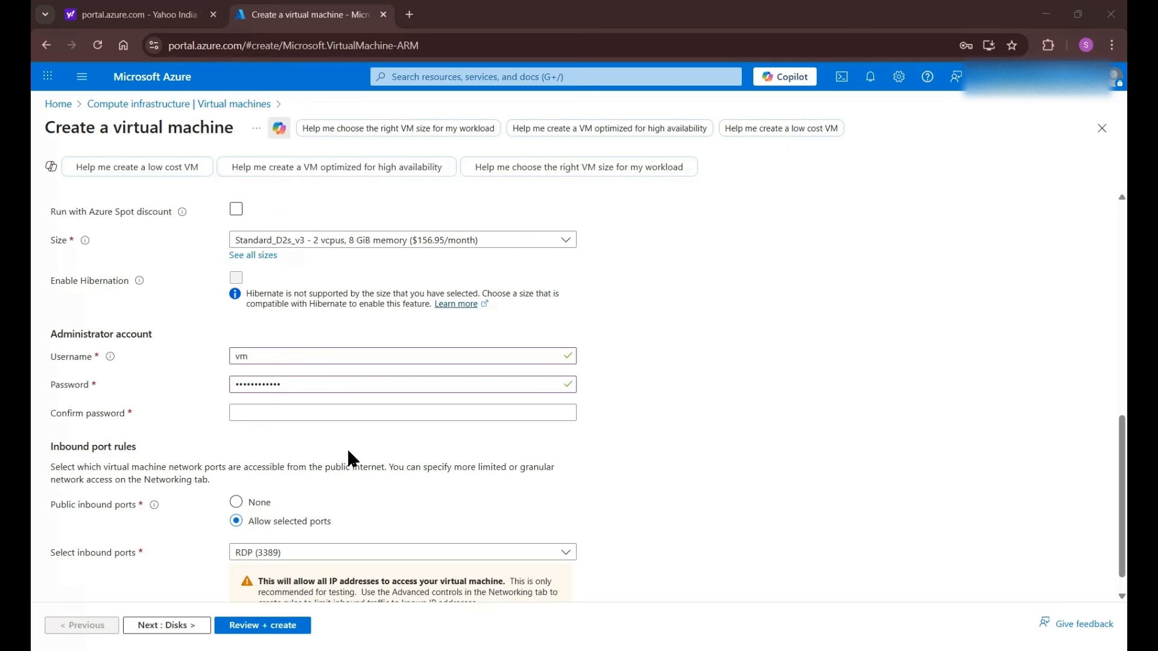
- Allow HTTP (80) inbound traffic alongside RDP (3389)
scroll(346, 447, "down", 1)
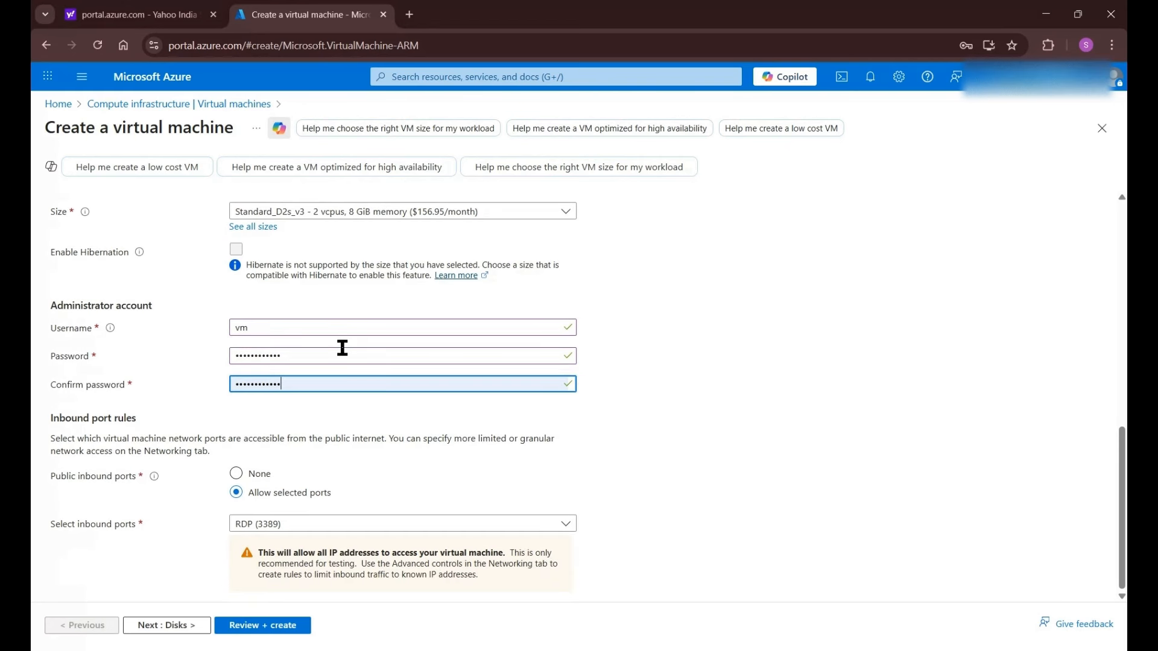
left_click(295, 531)
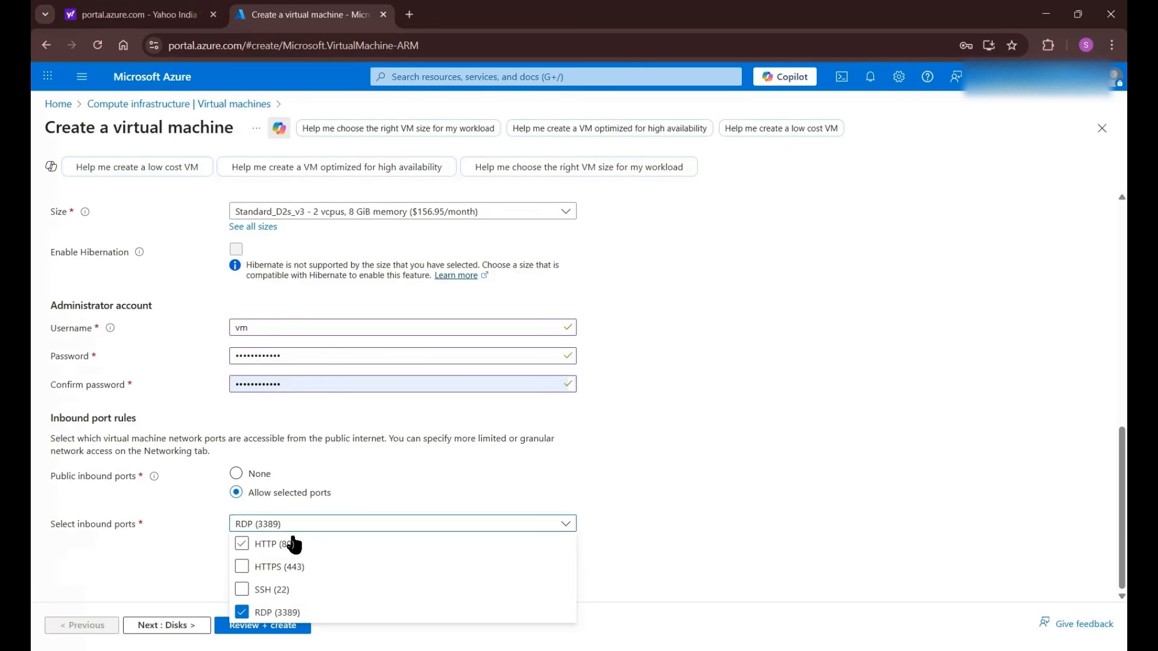
left_click(263, 550)
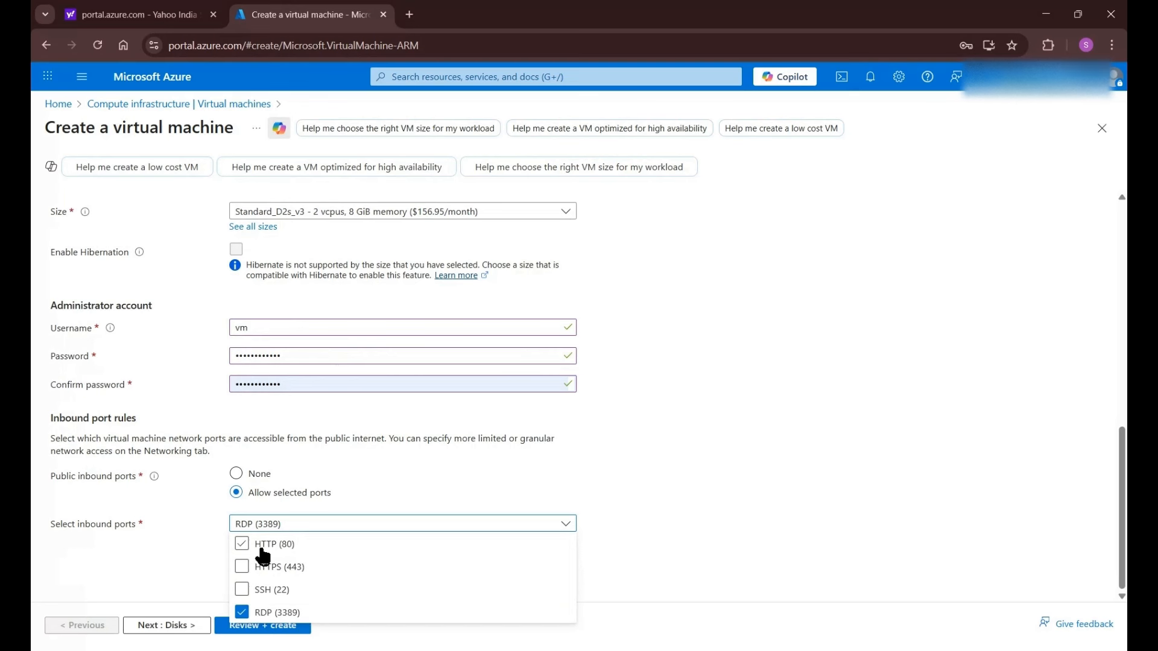
left_click(299, 551)
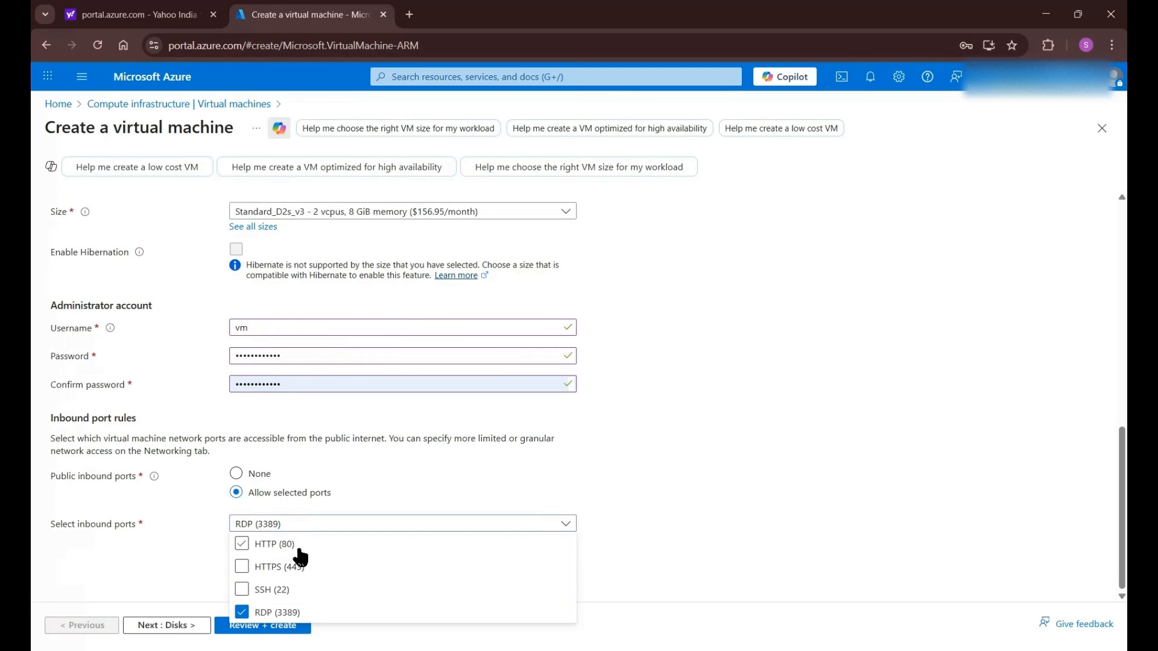
left_click(481, 481)
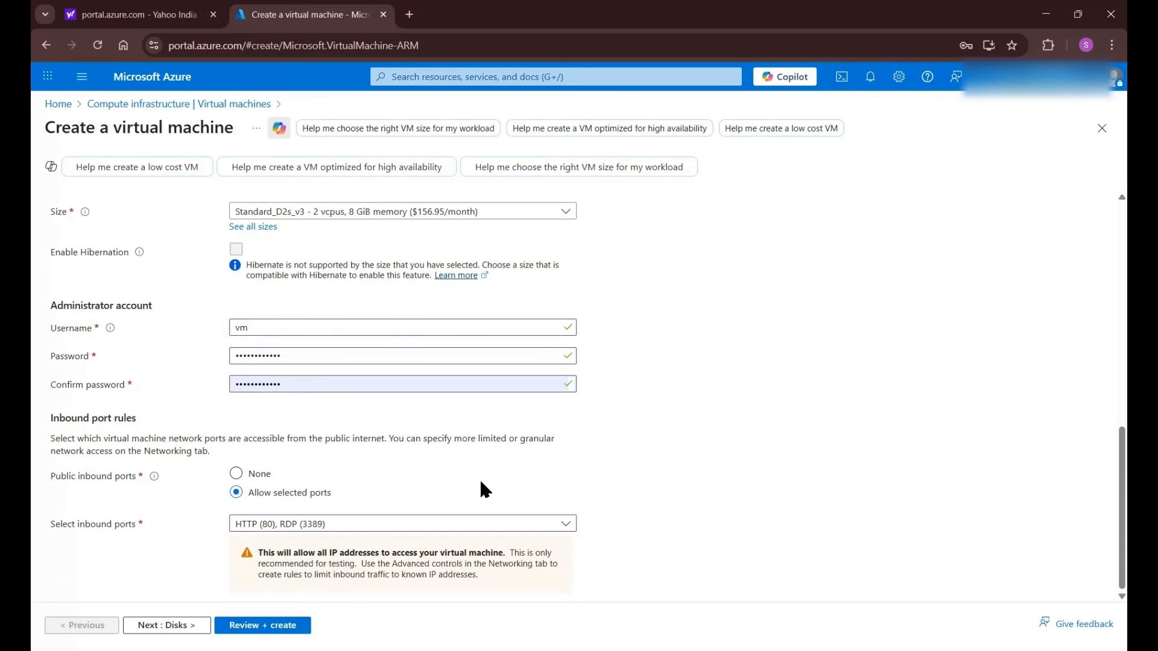
- Keep the default 127 GiB Premium SSD OS disk and continue to Networking
left_click(197, 625)
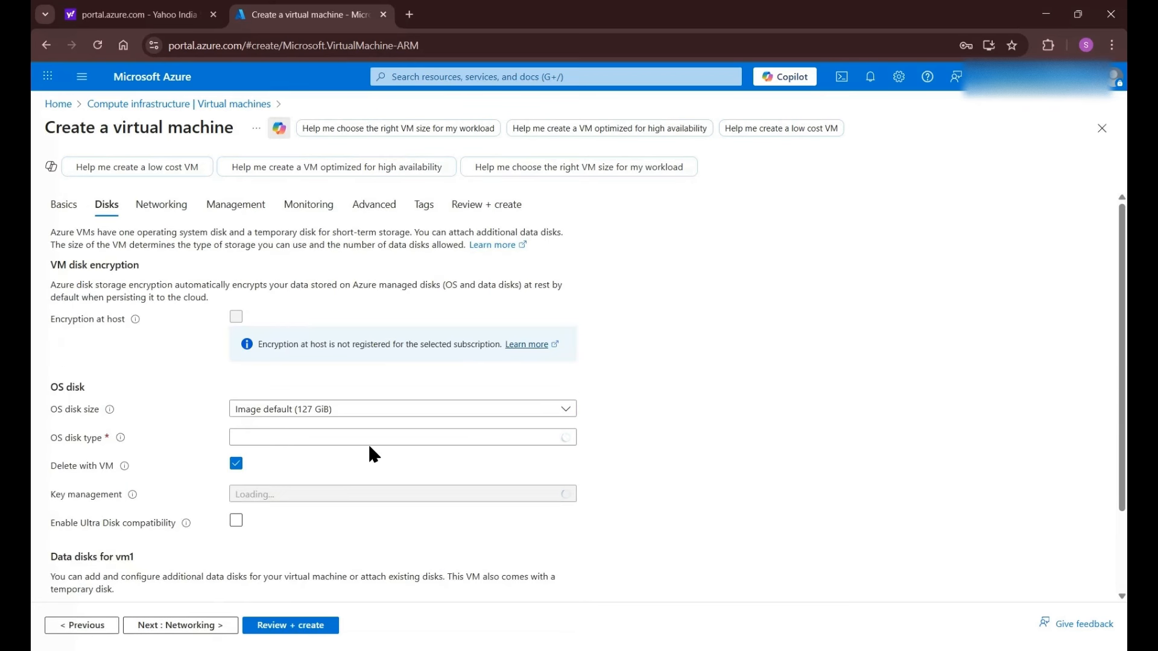
scroll(368, 447, "down", 1)
scroll(371, 455, "down", 1)
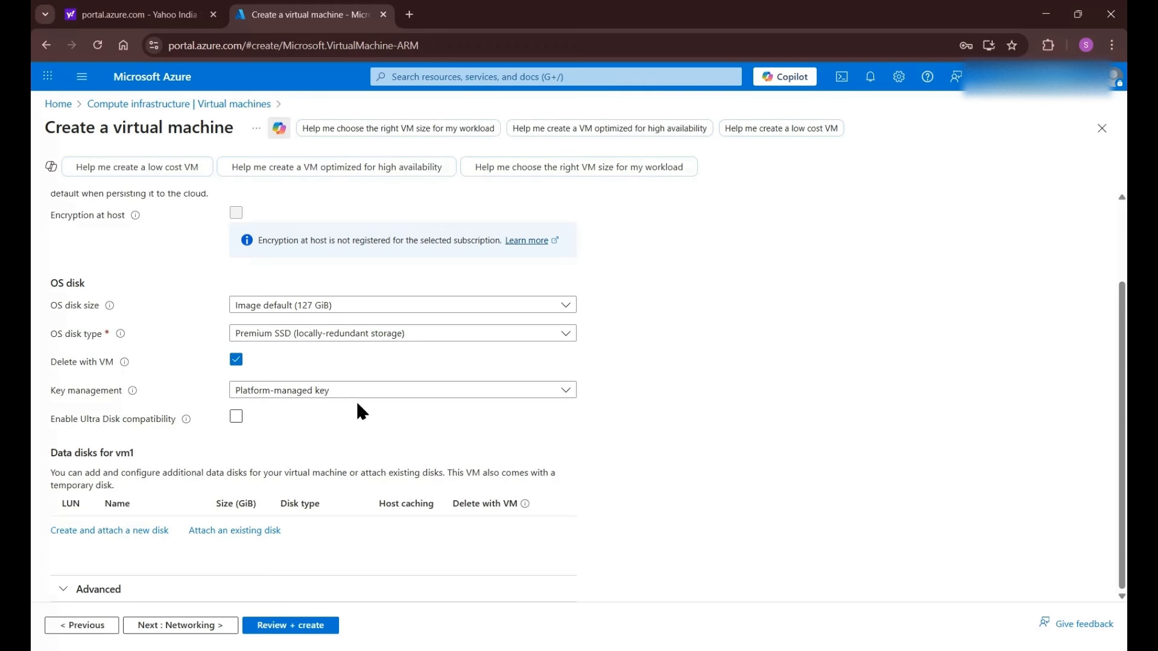
left_click(195, 631)
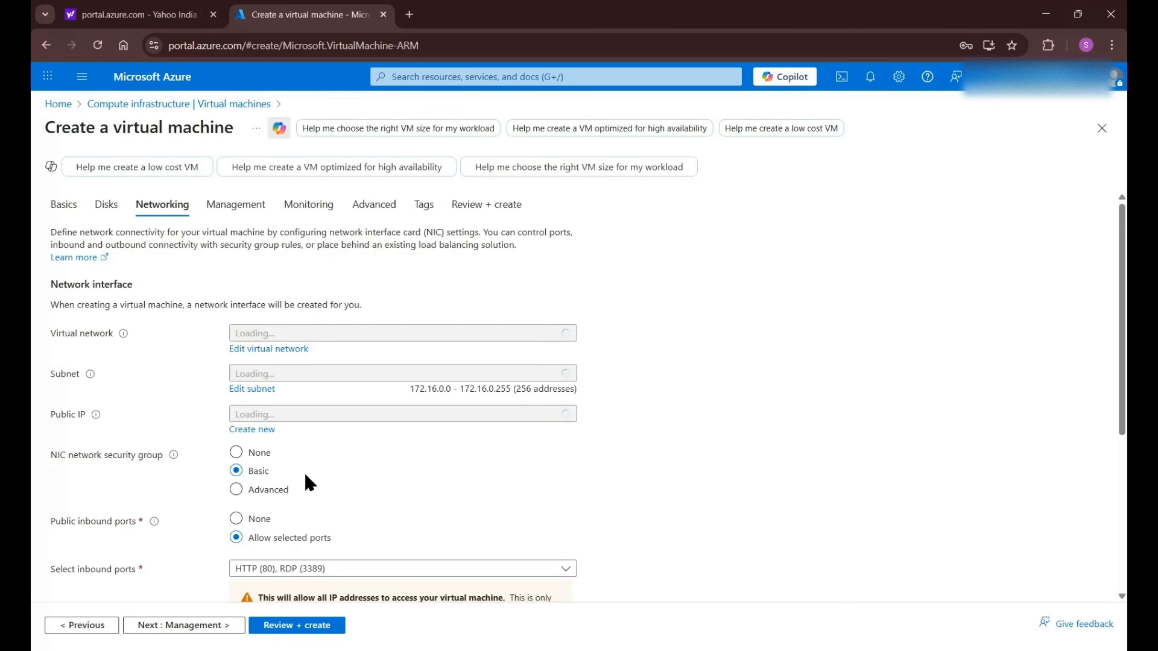
- Create a new public IP named vm1-ip and continue to the Management tab
scroll(280, 498, "down", 1)
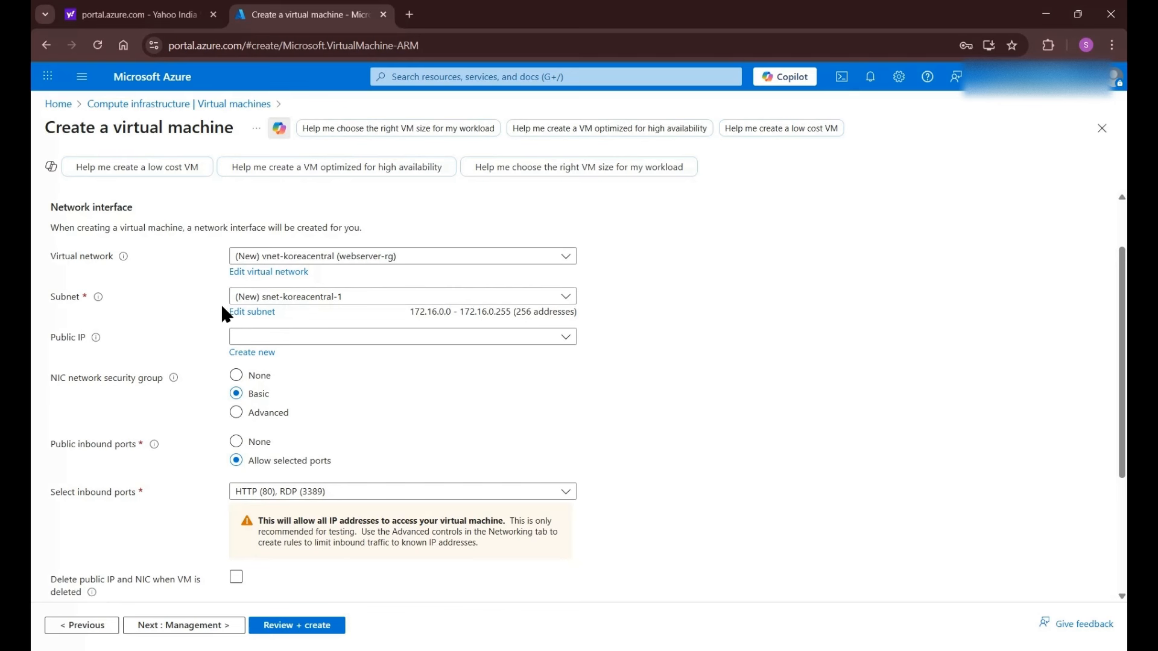
left_click(302, 339)
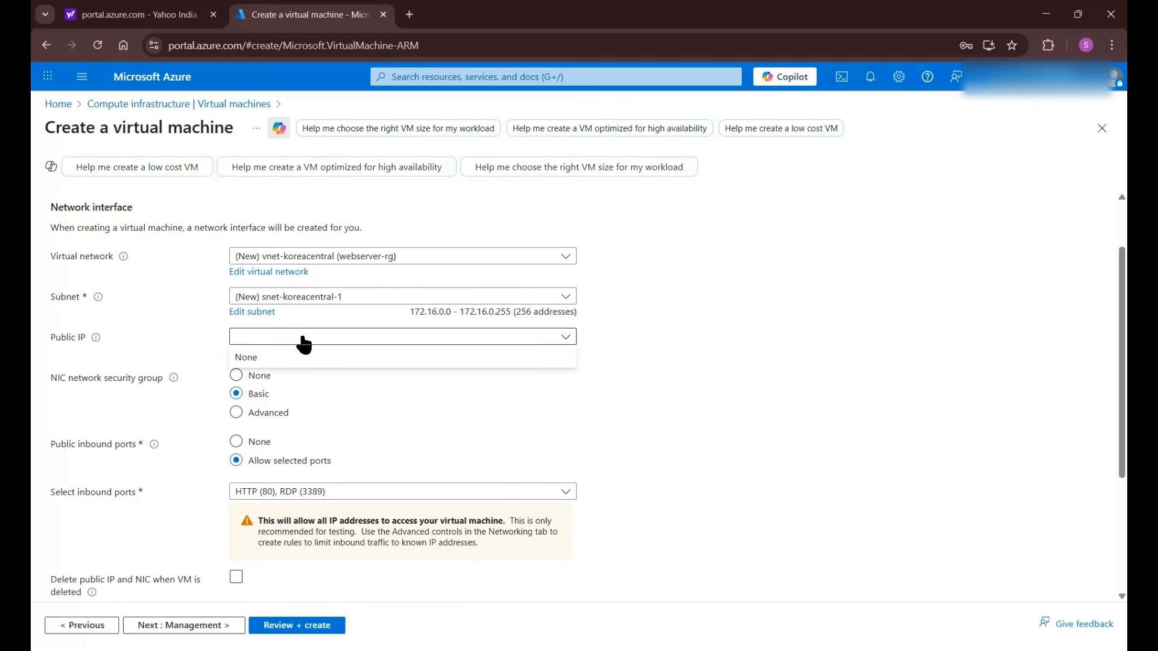
left_click(327, 389)
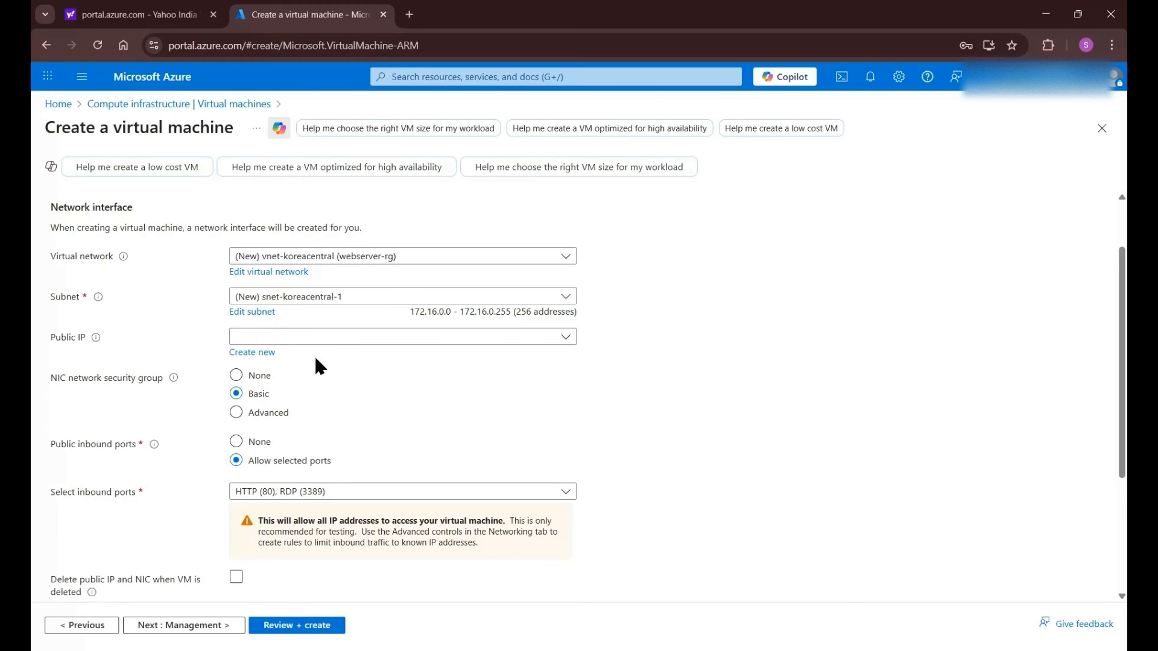
left_click(269, 355)
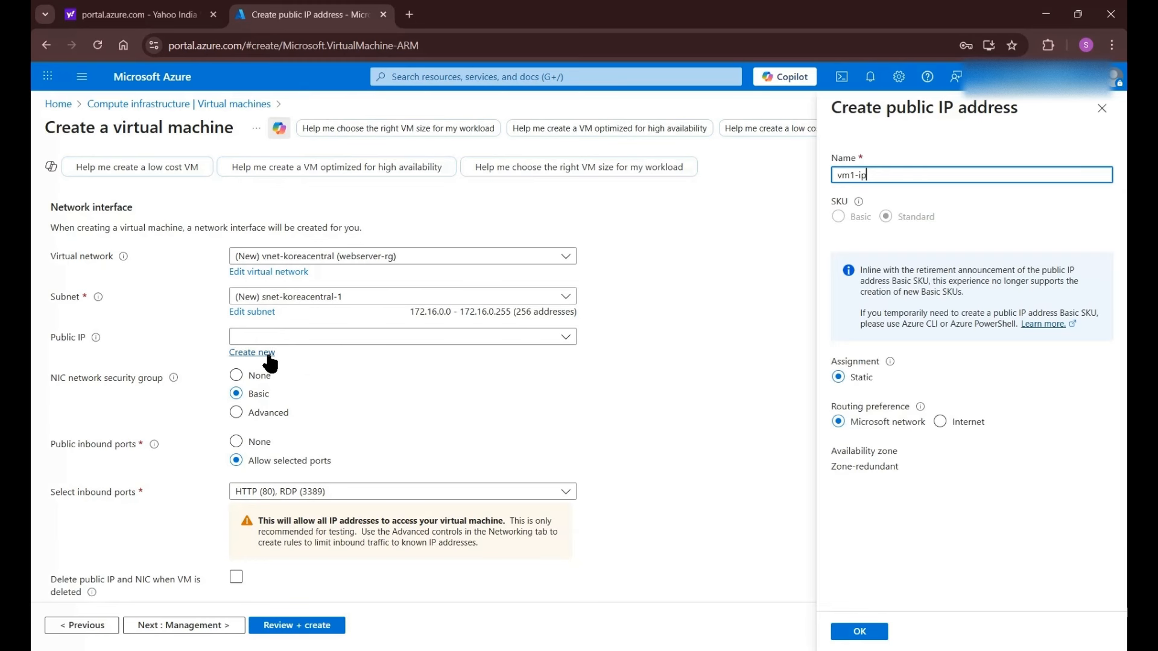
scroll(892, 443, "down", 1)
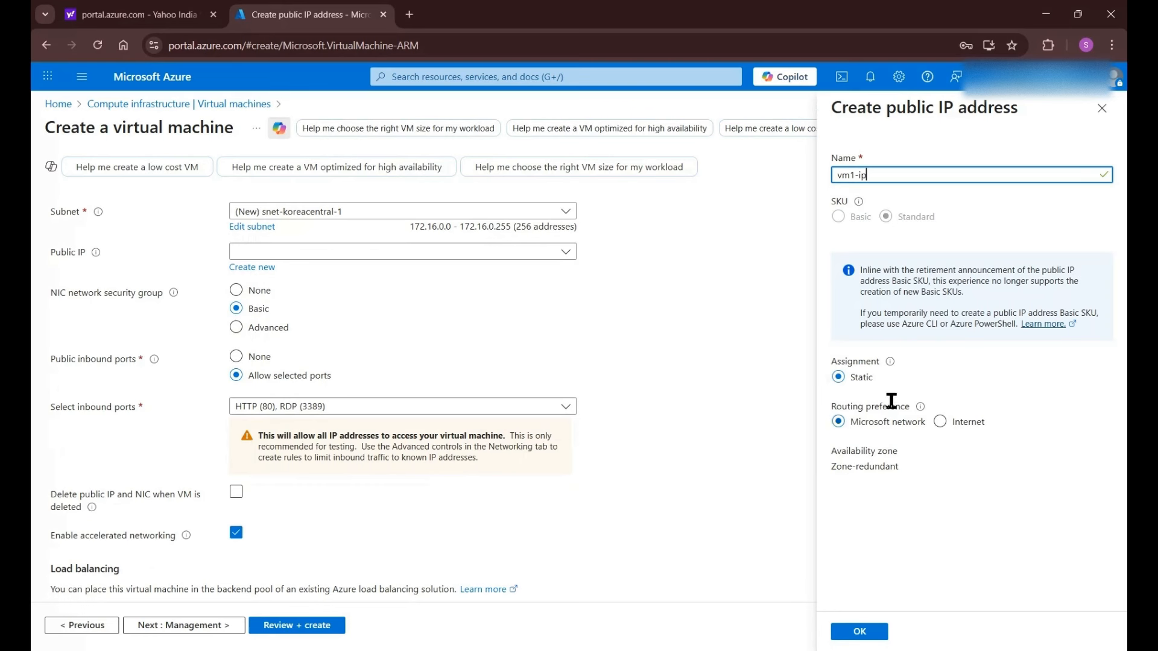
left_click(864, 632)
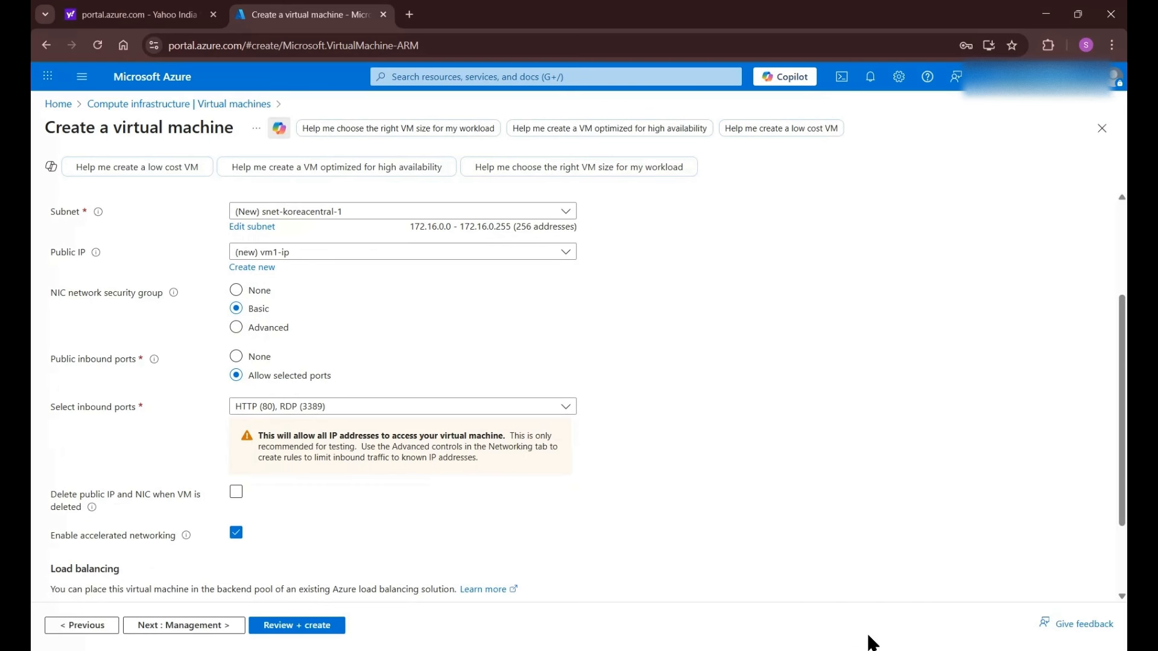
scroll(430, 458, "down", 1)
scroll(376, 328, "up", 3)
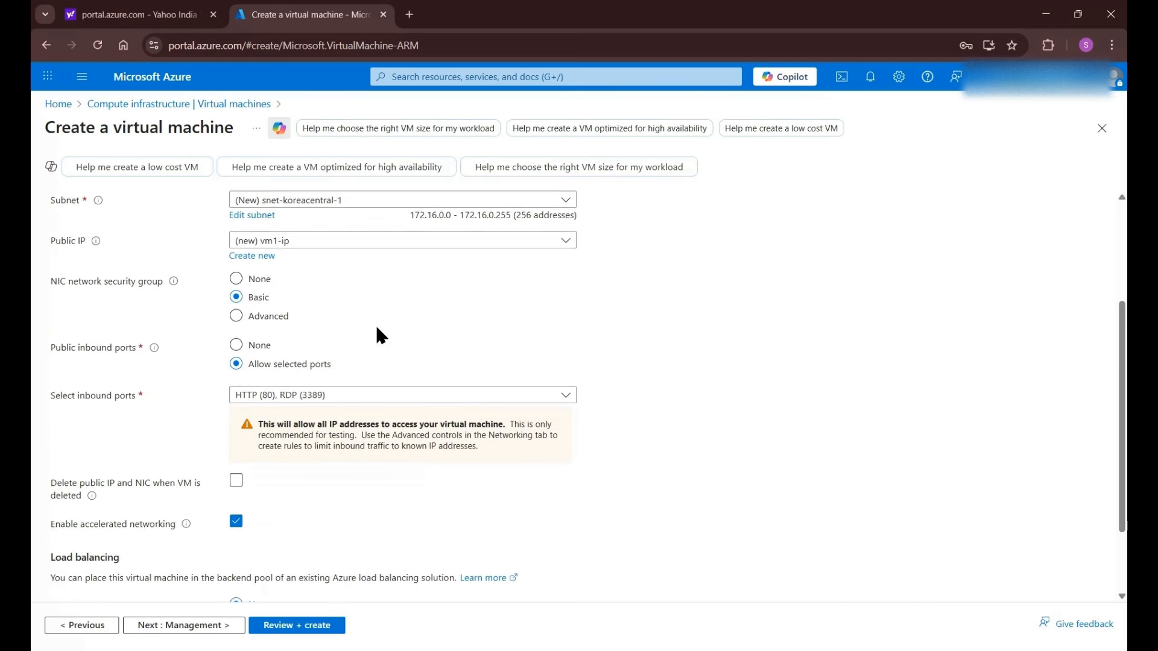
scroll(375, 323, "down", 1)
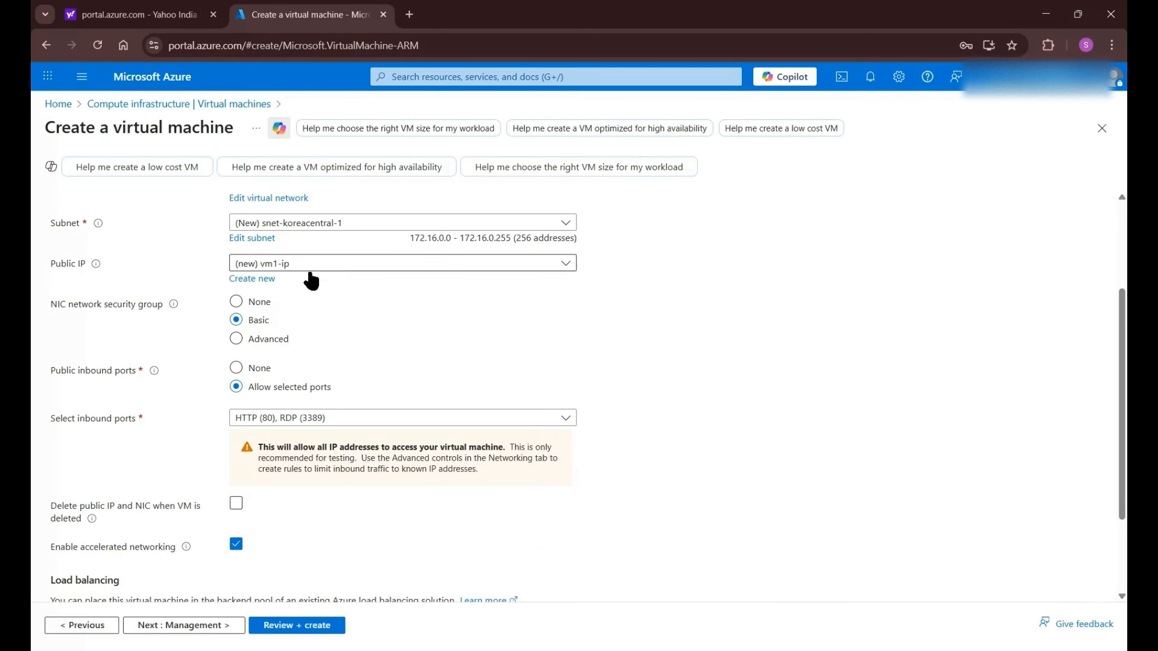
scroll(415, 467, "down", 2)
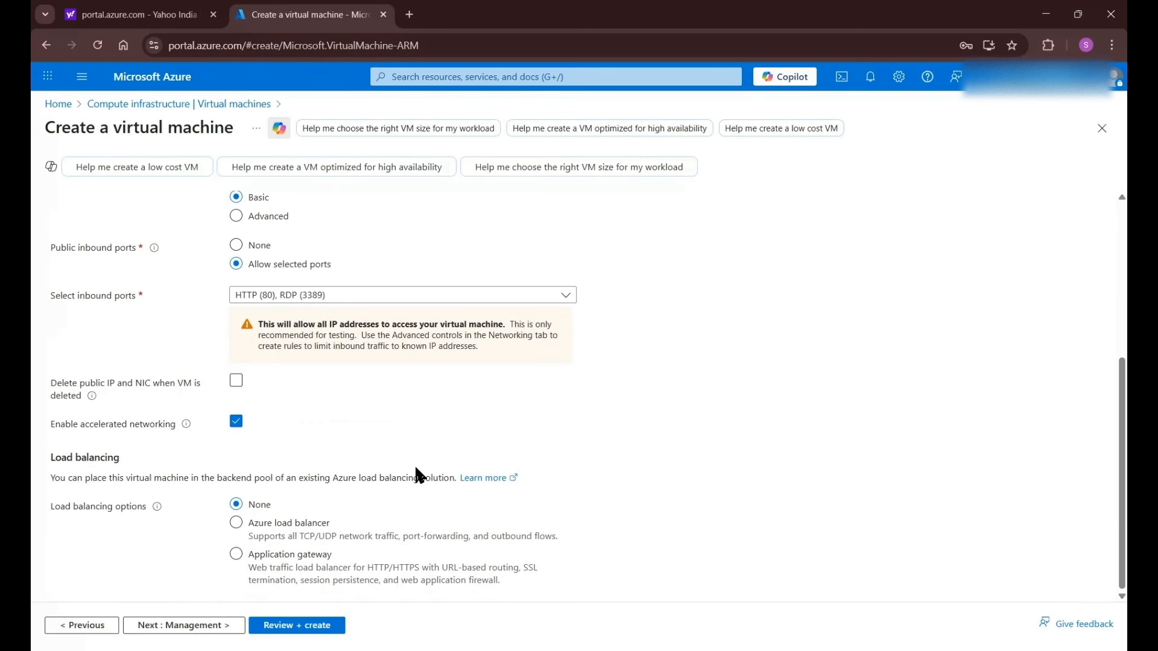
left_click(214, 626)
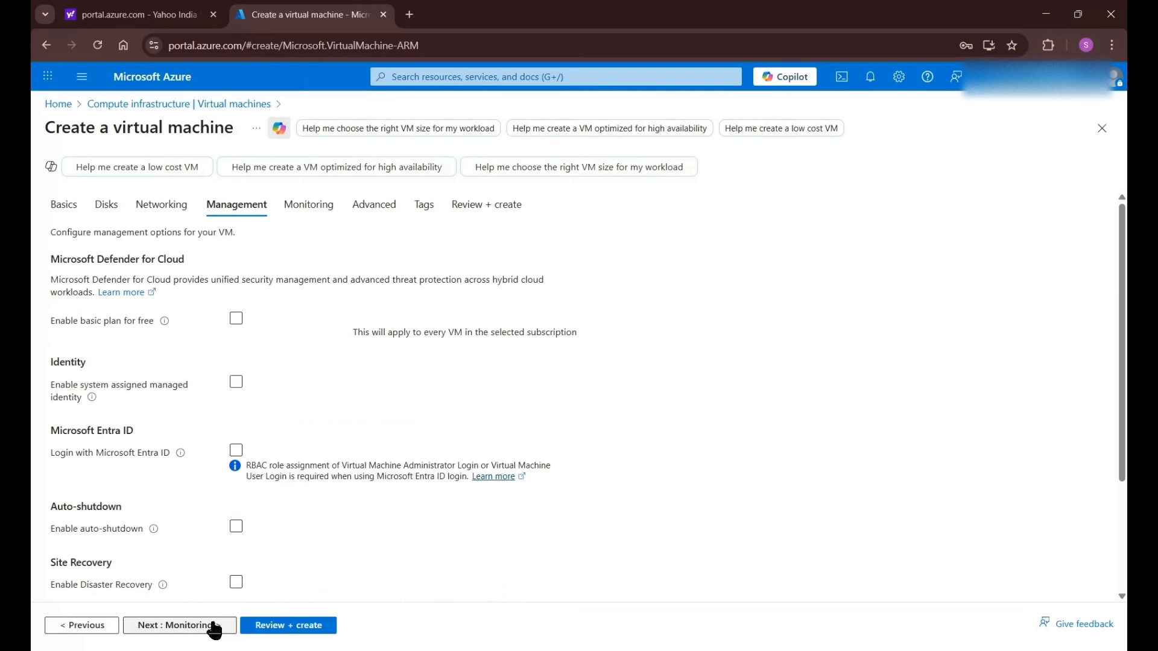
- Pass through Management, Monitoring and Advanced with default settings to reach Tags
scroll(276, 438, "down", 1)
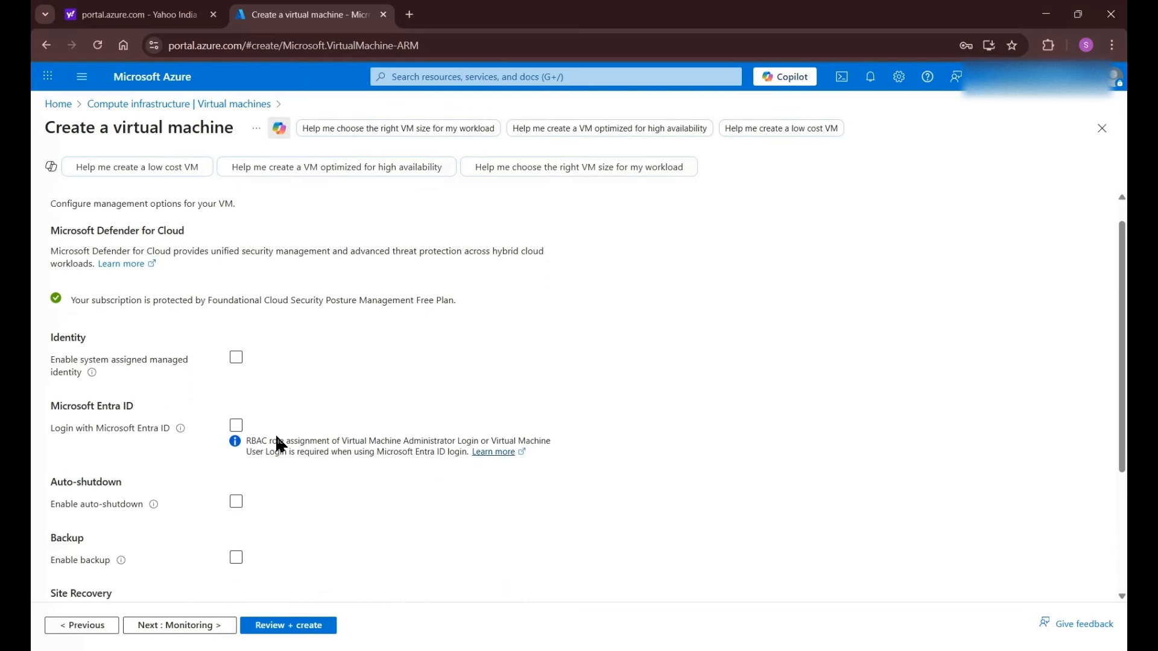
scroll(275, 432, "down", 2)
scroll(275, 432, "up", 1)
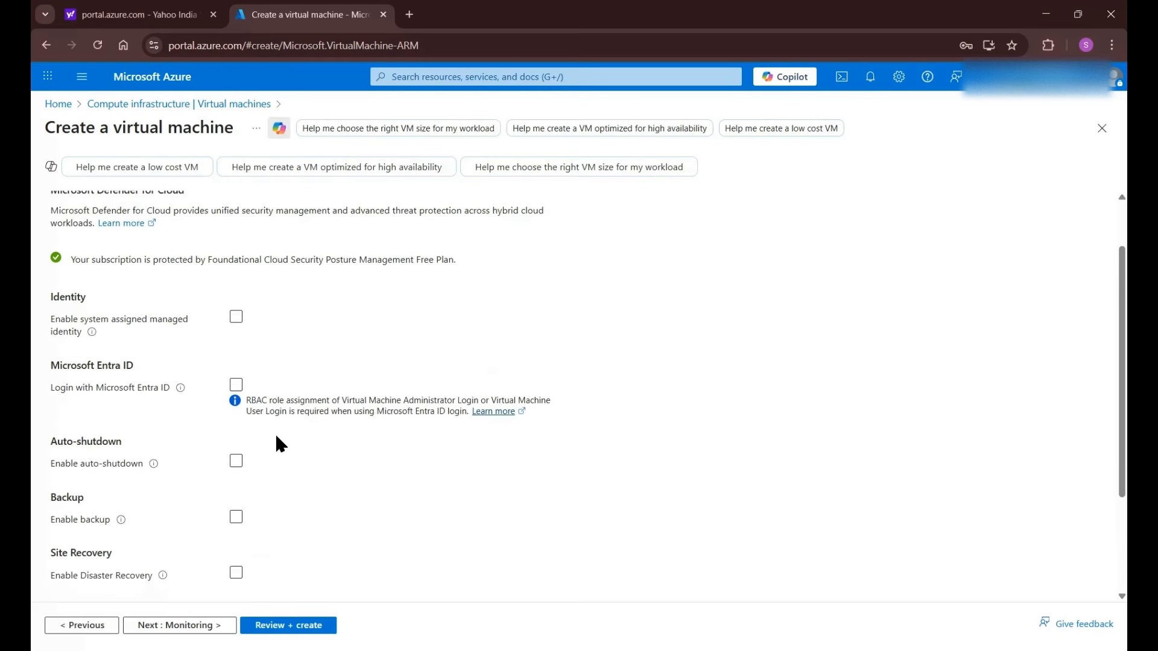
scroll(275, 432, "down", 3)
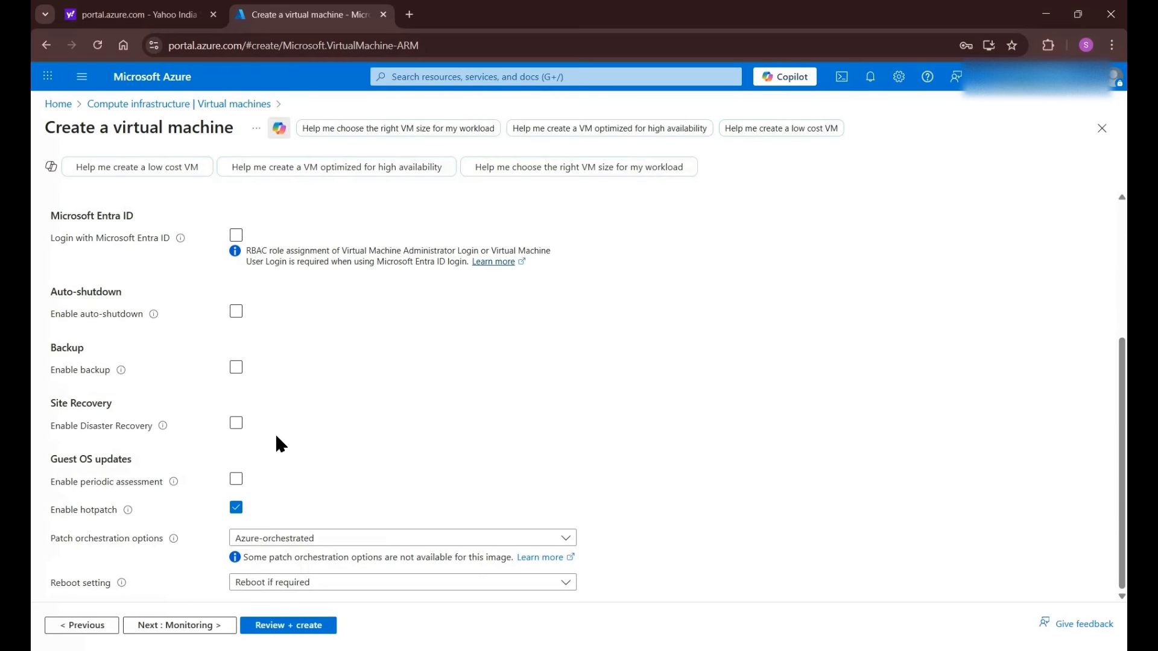
left_click(198, 627)
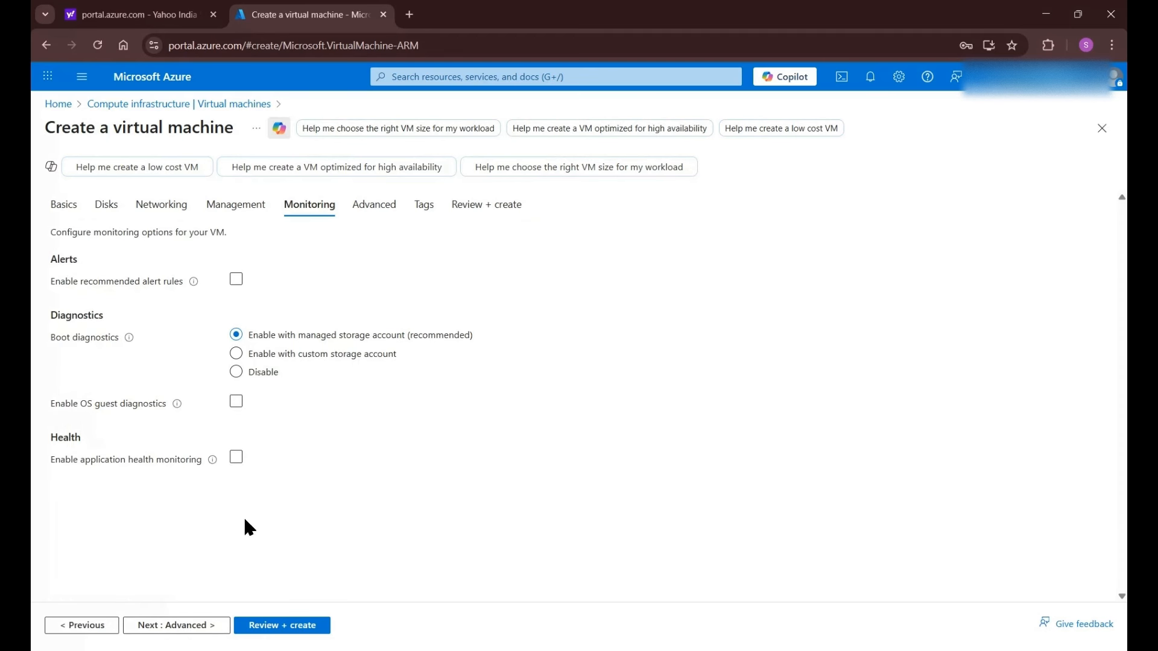
left_click(175, 627)
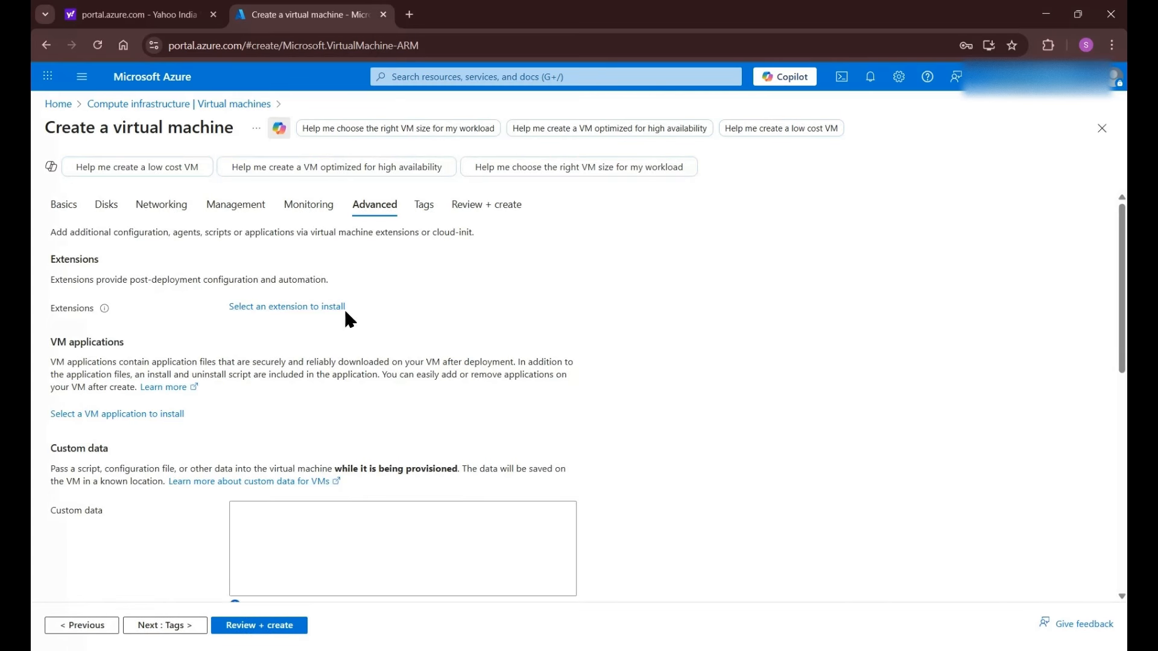
scroll(321, 359, "down", 3)
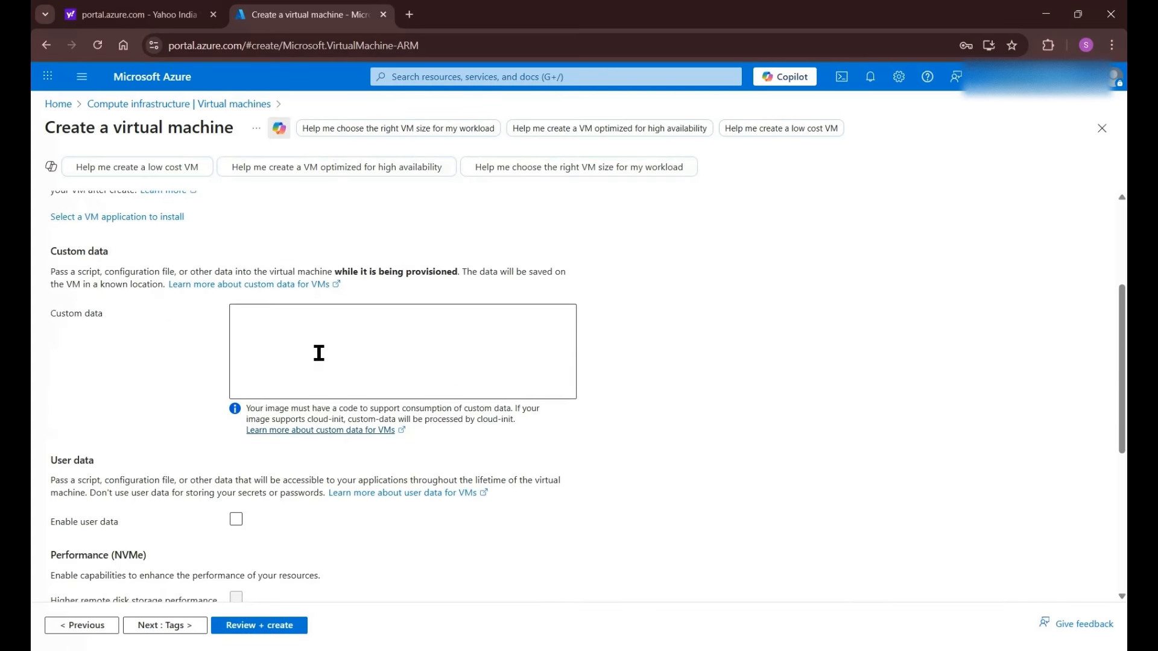
scroll(319, 353, "down", 5)
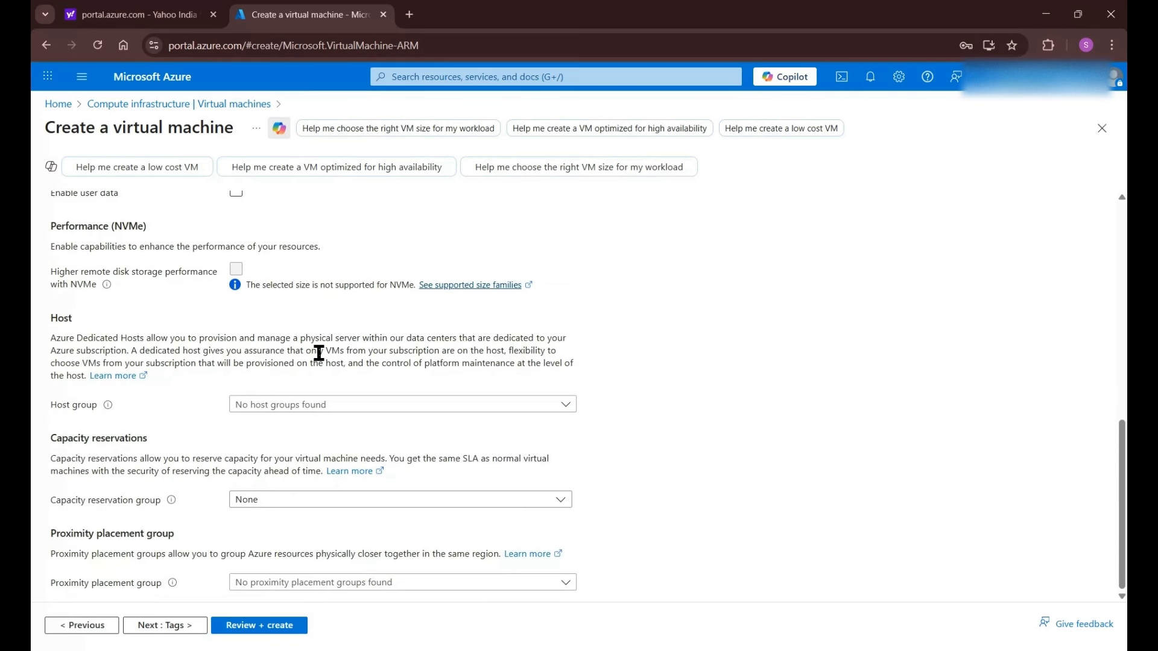
left_click(183, 628)
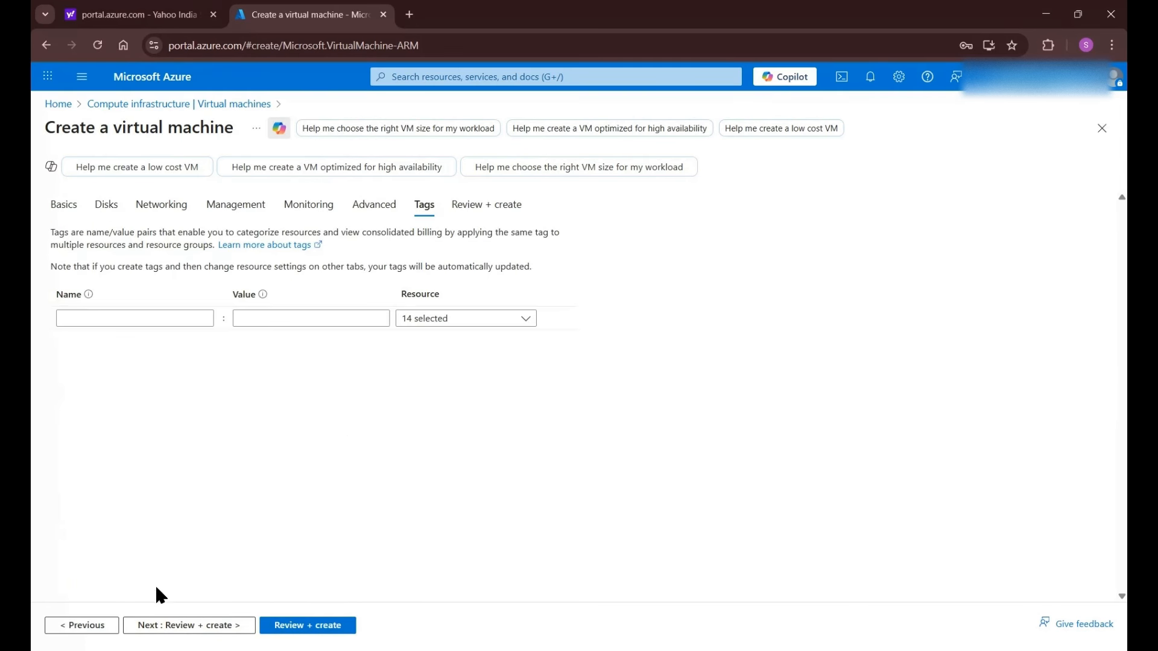
- Review the vm1 summary on Review + create and confirm 'Validation passed'
left_click(283, 626)
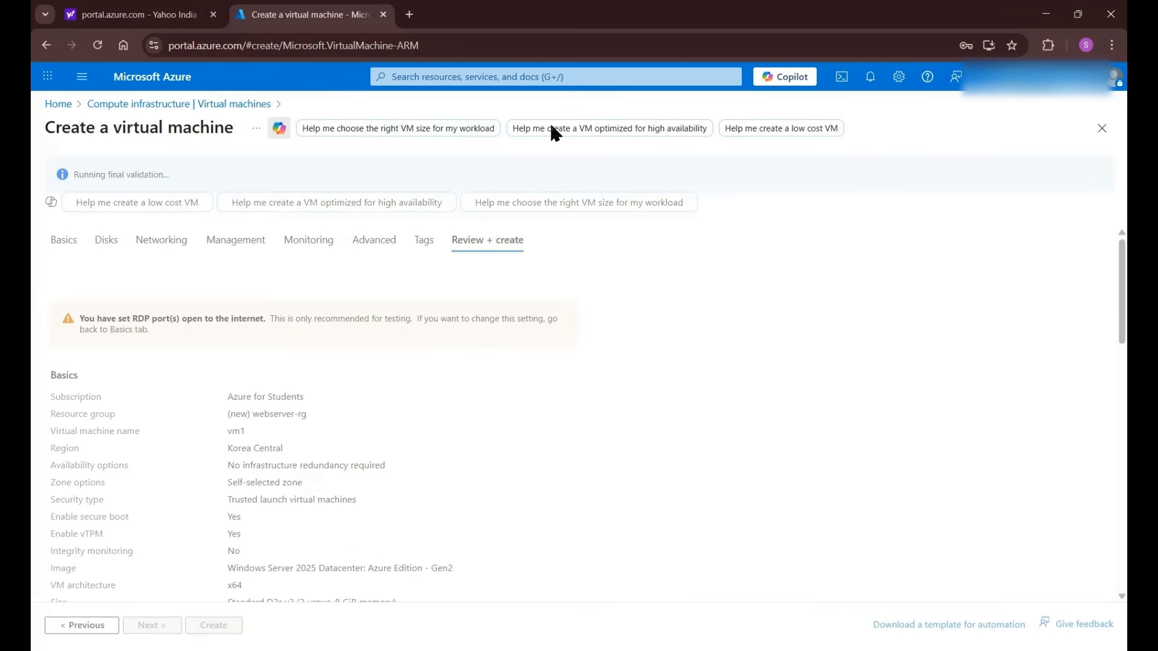
scroll(360, 412, "down", 10)
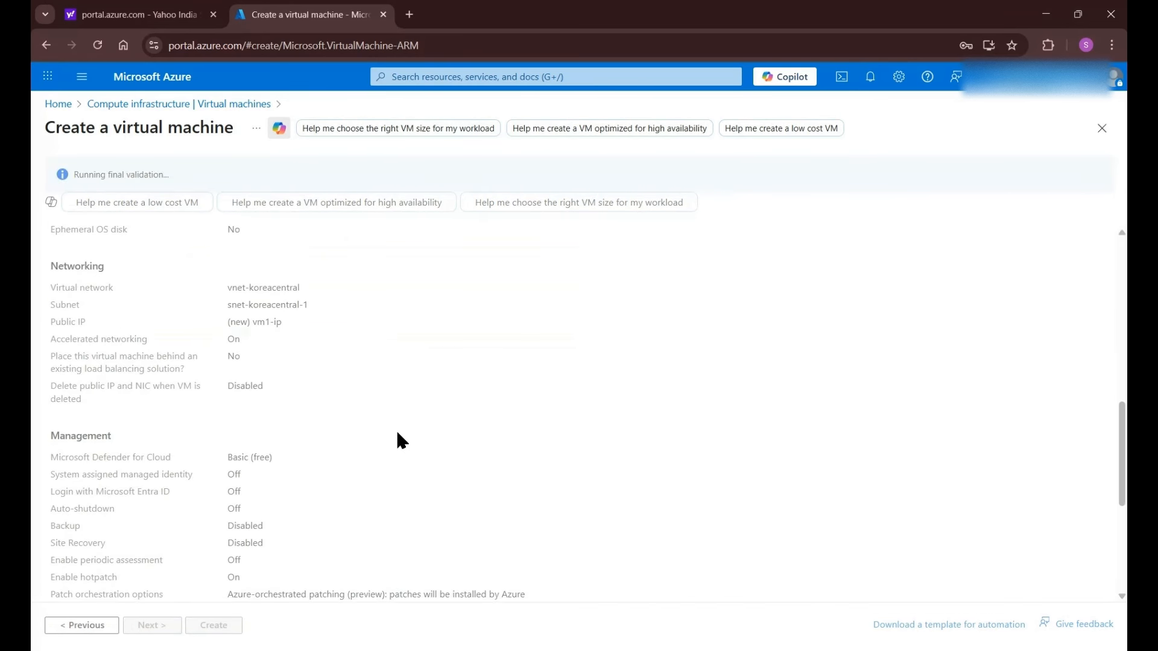
scroll(395, 429, "down", 4)
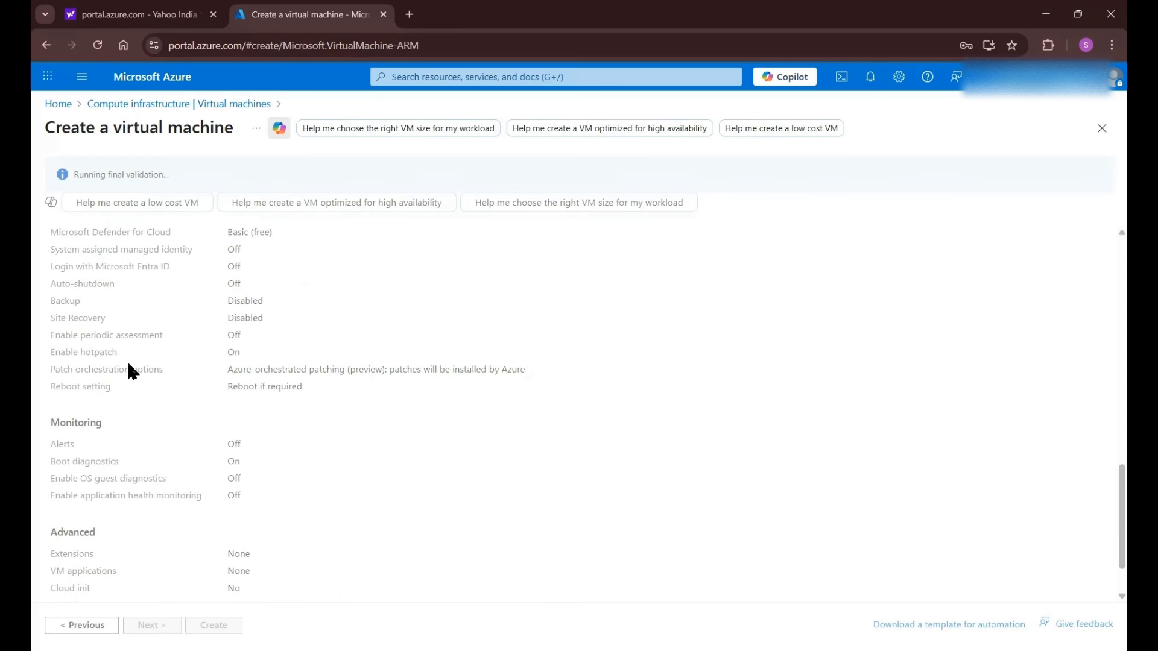
left_click(870, 79)
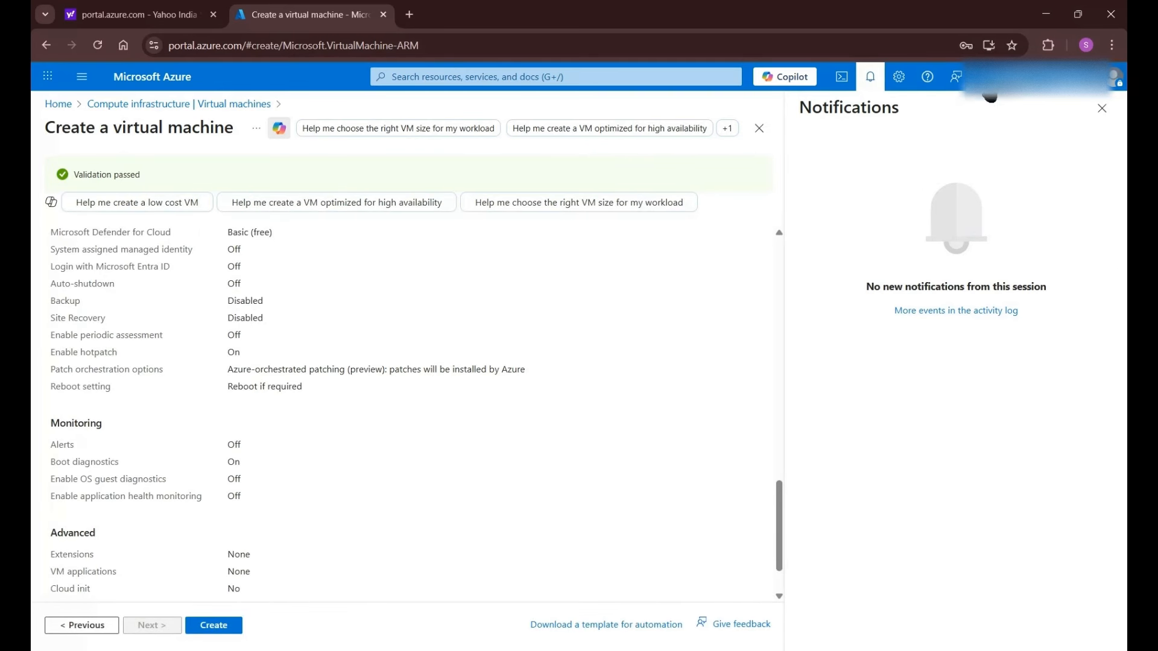
left_click(1102, 108)
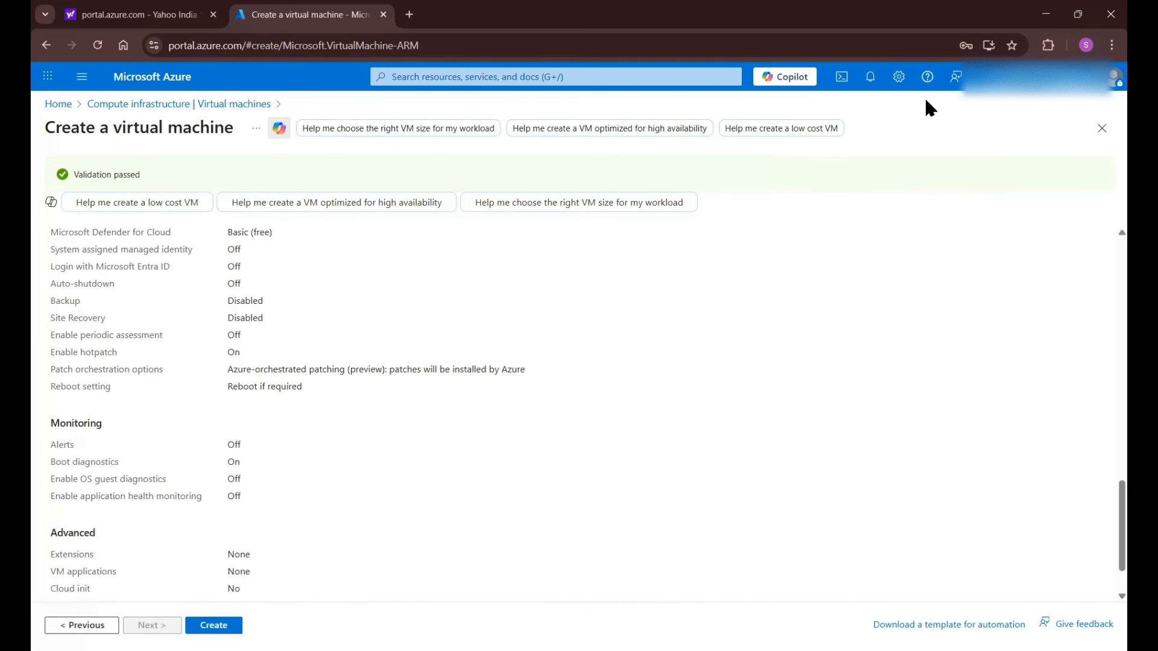
left_click(877, 79)
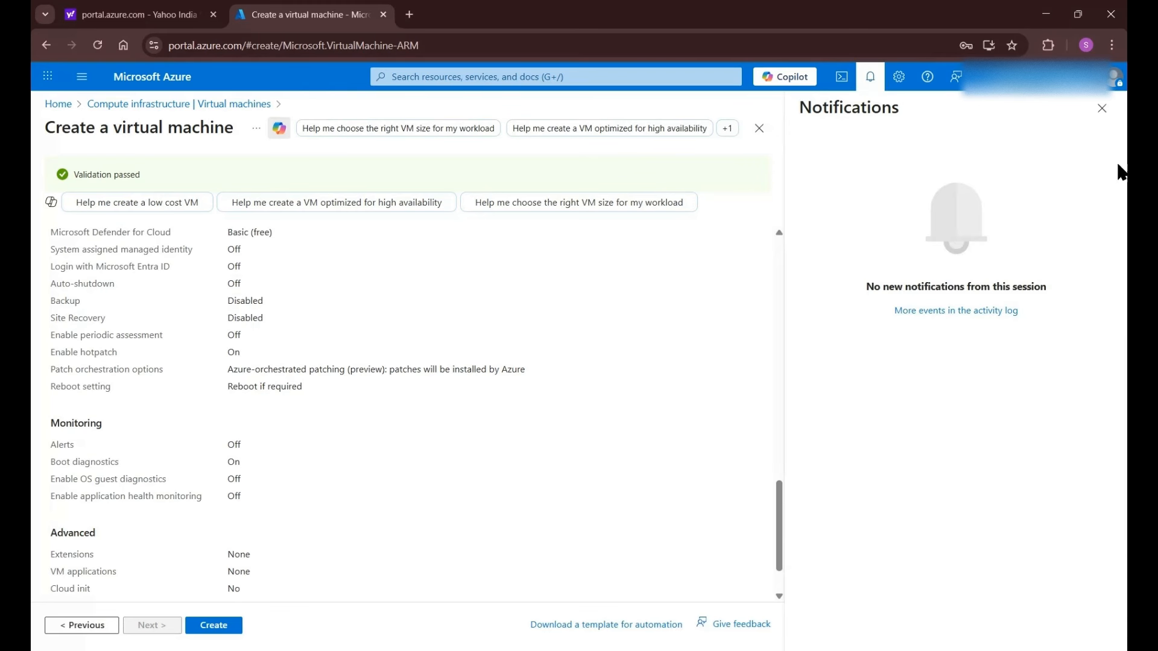
left_click(1101, 109)
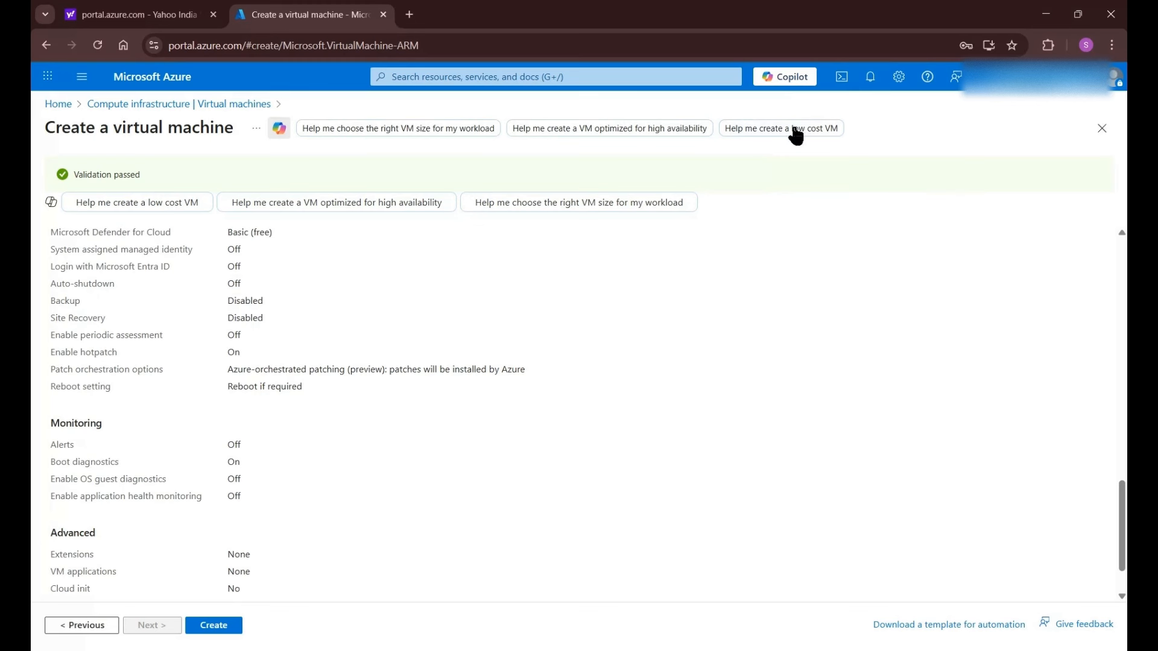
scroll(509, 368, "down", 1)
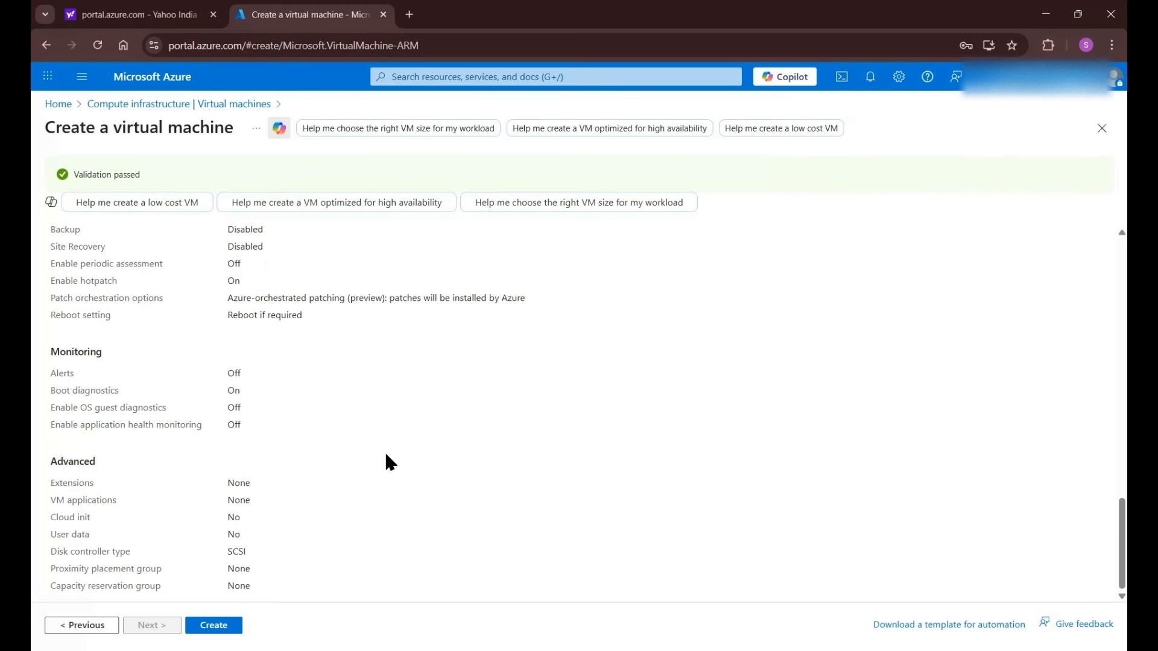
- Create vm1 and follow its deployment in Notifications until it is running in webserver-rg
left_click(196, 631)
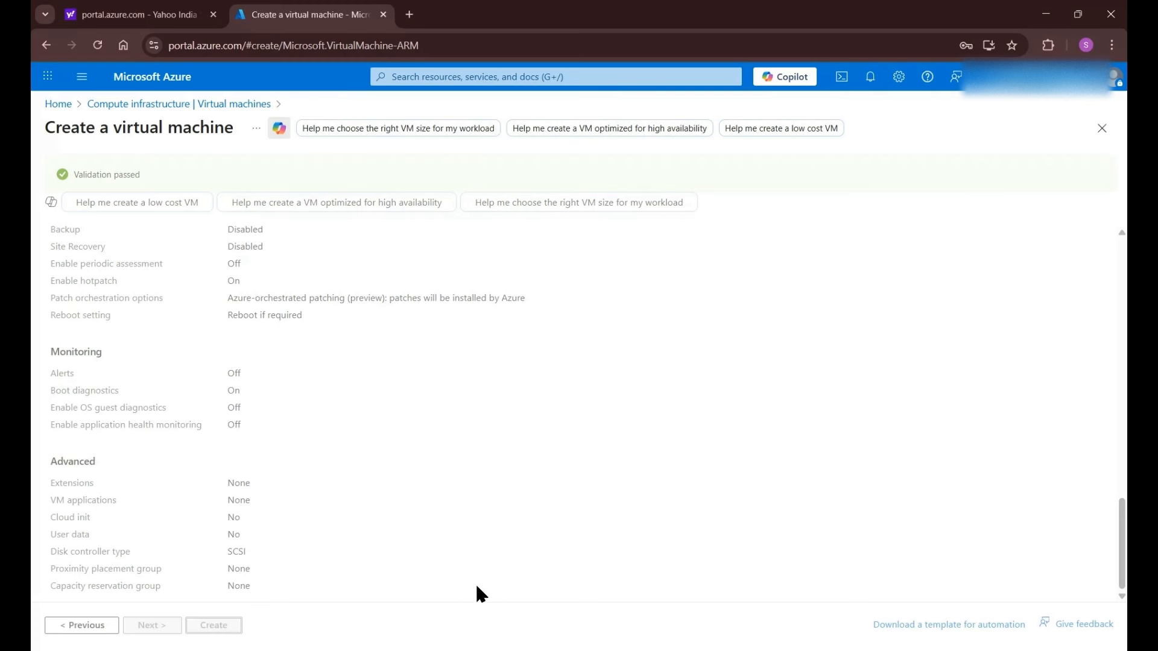
scroll(552, 408, "up", 15)
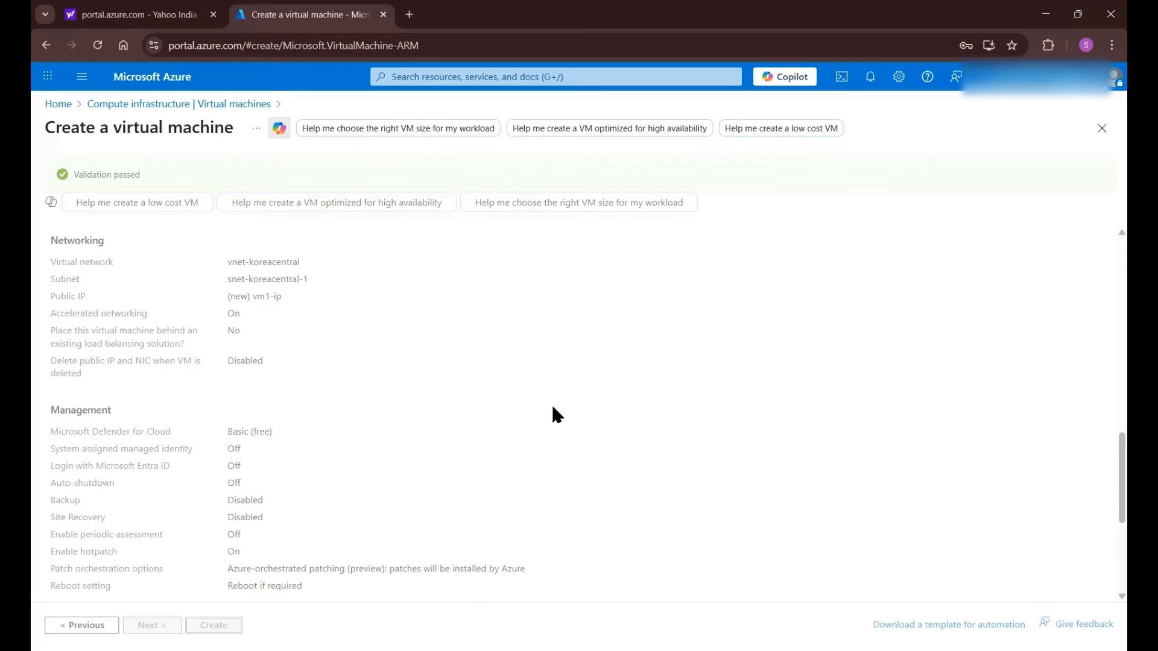
scroll(553, 415, "up", 2)
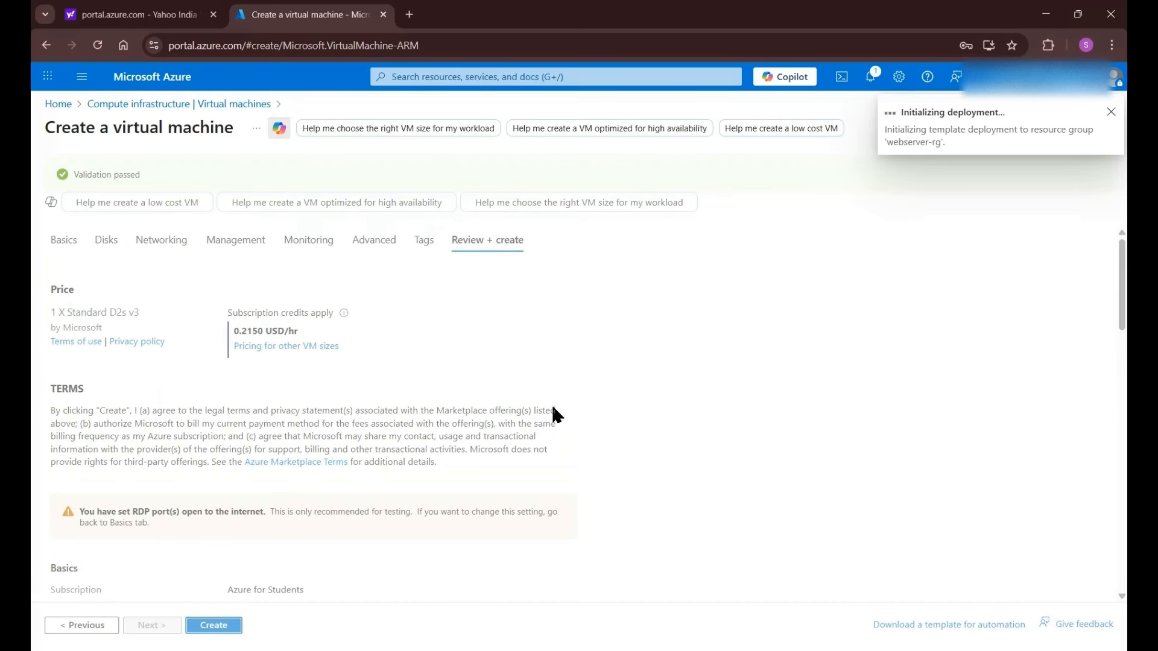
left_click(870, 77)
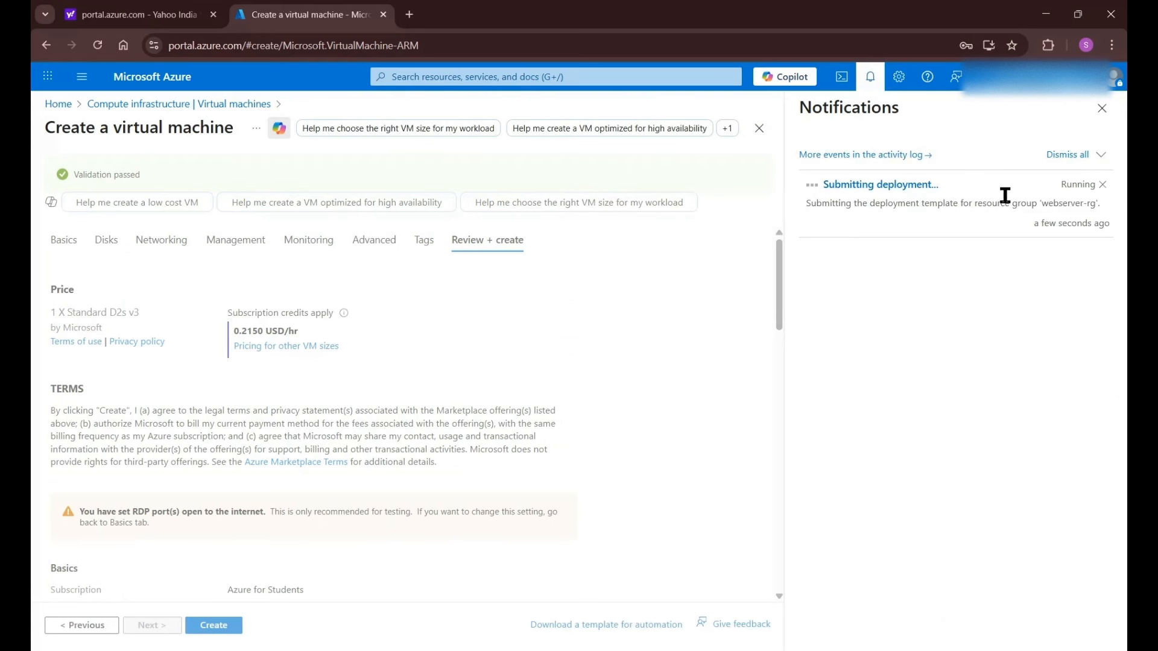
left_click(1104, 108)
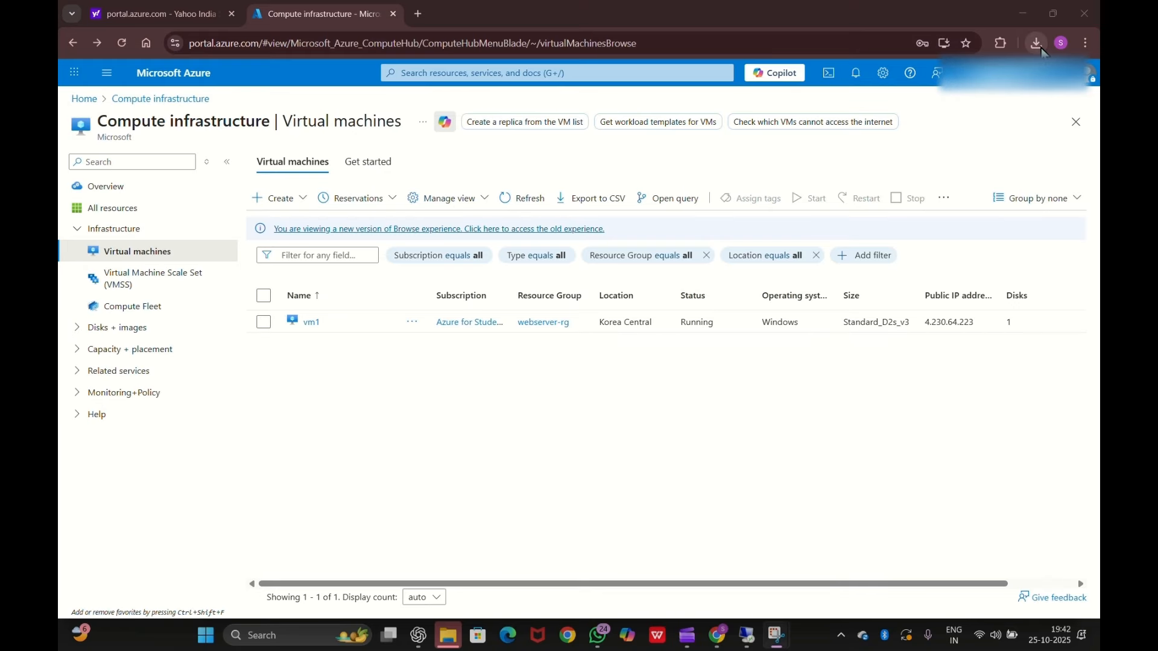
- Launch vm1 (2).rdp from Chrome downloads to bring up the 4.230.64.223 connection warning
left_click(1038, 45)
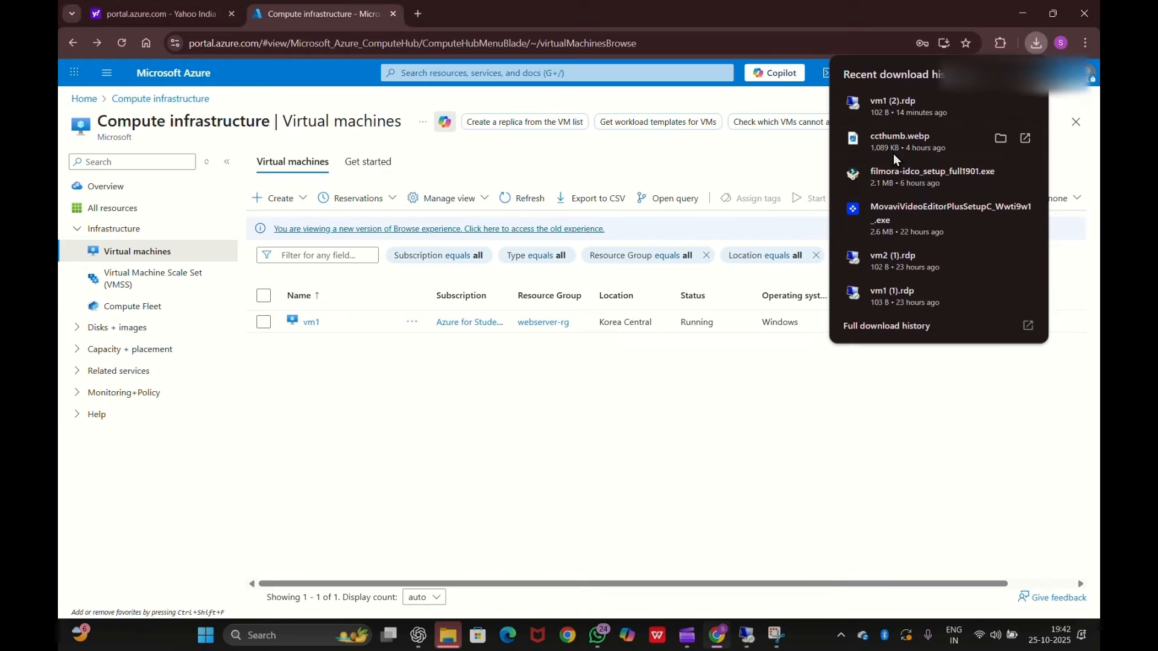
left_click(890, 104)
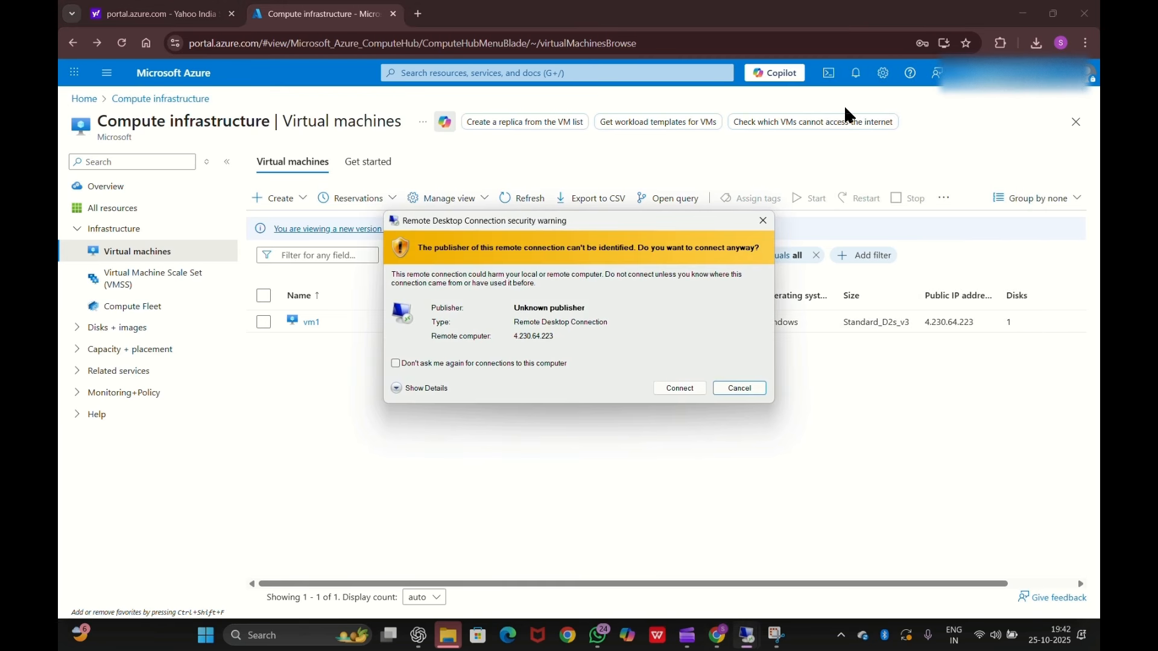
left_click(699, 391)
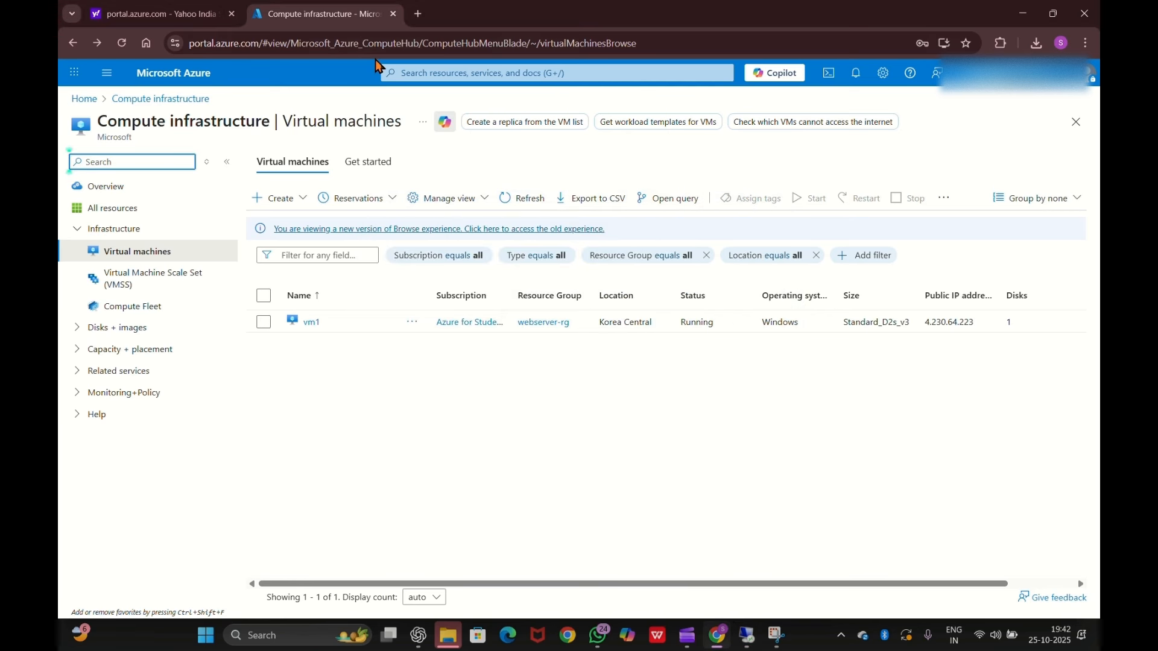
left_click(1038, 44)
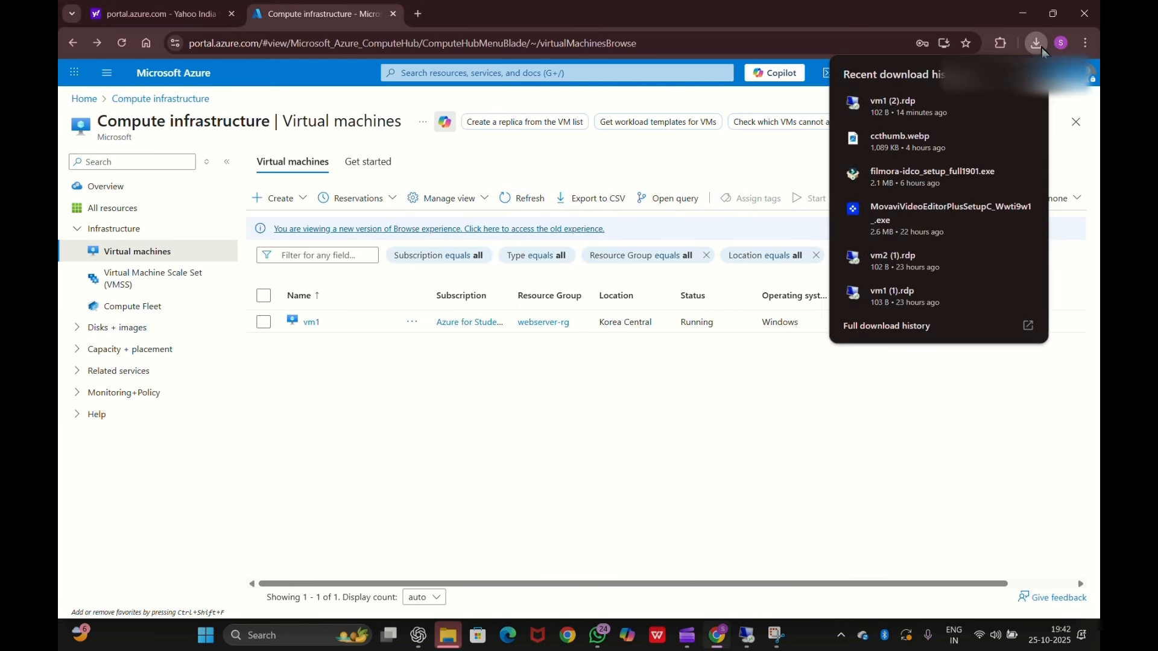
left_click(928, 106)
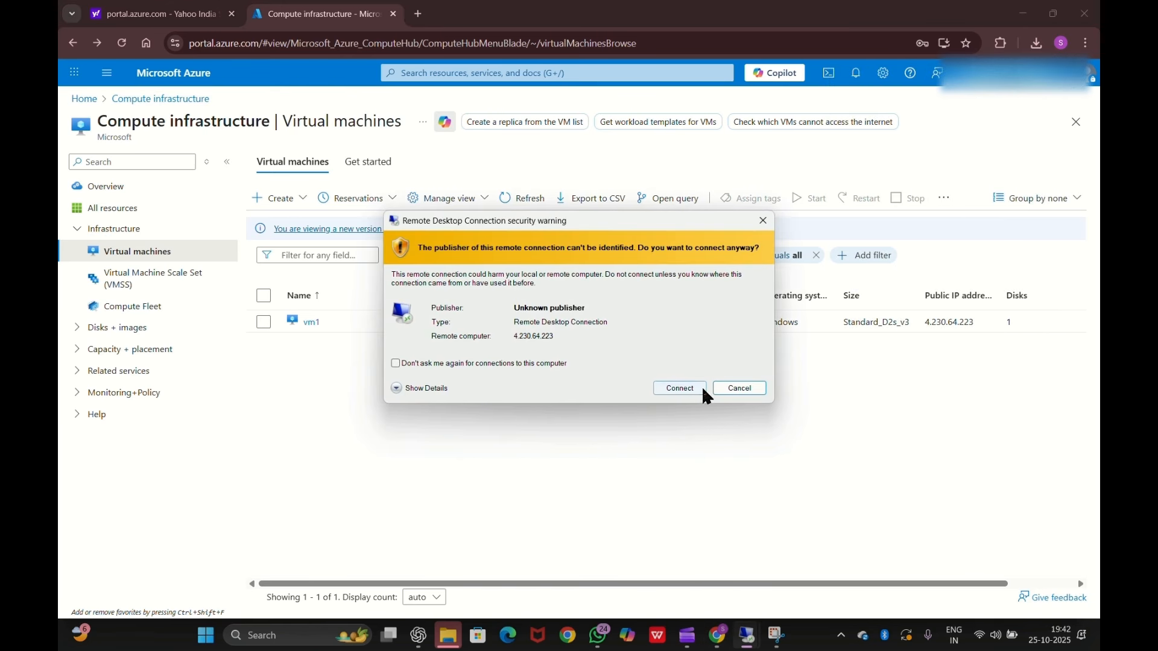
- Connect to vm1 with the admin password, accept its certificate, then minimize the session
left_click(681, 390)
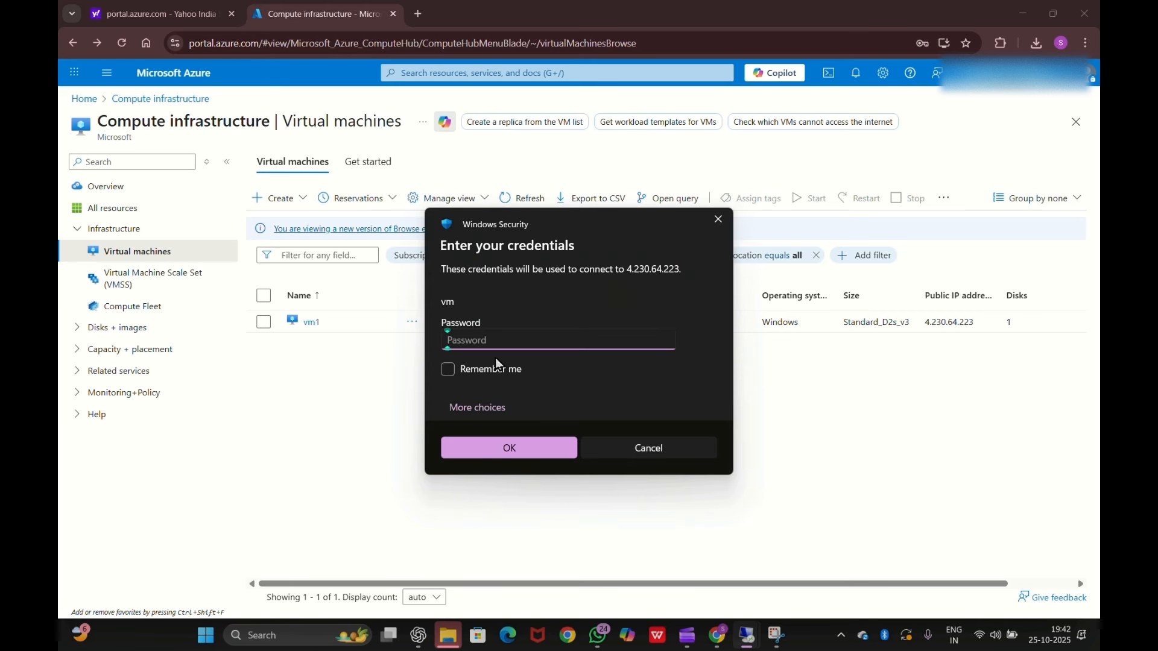
type("••")
left_click(466, 448)
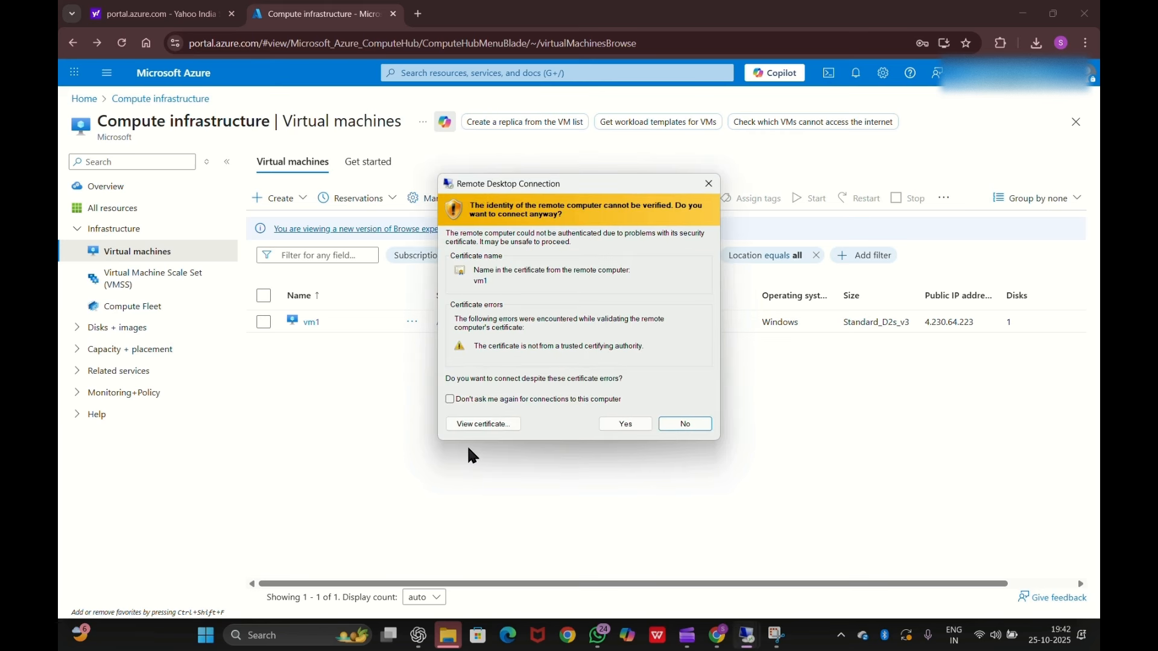
left_click(623, 424)
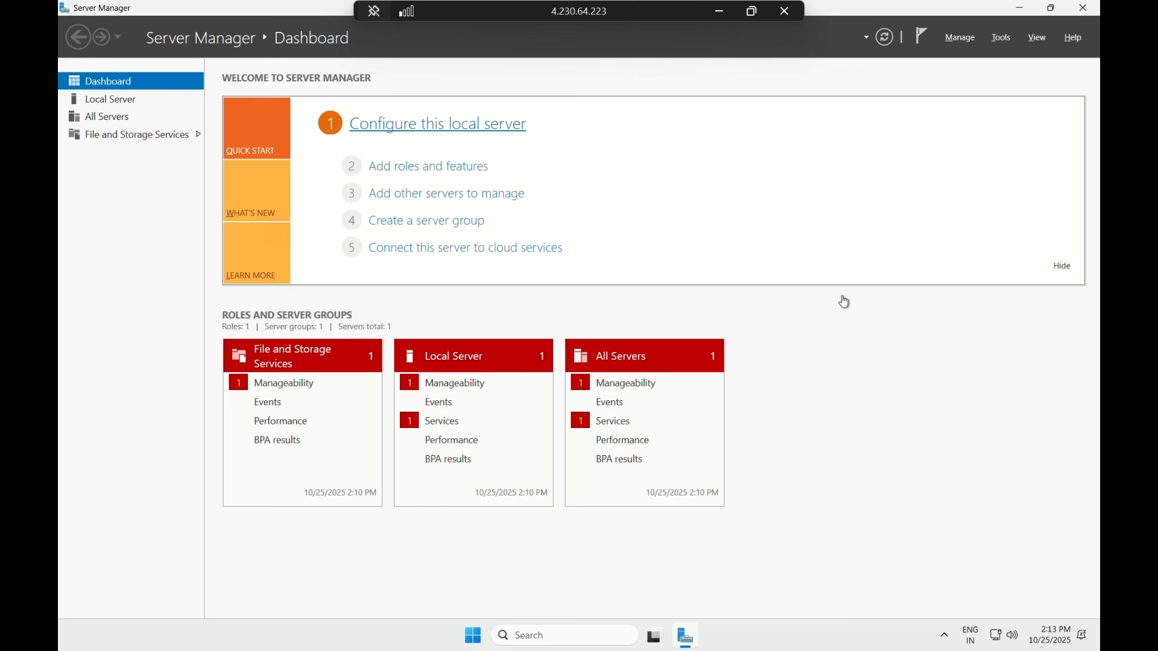
left_click(726, 13)
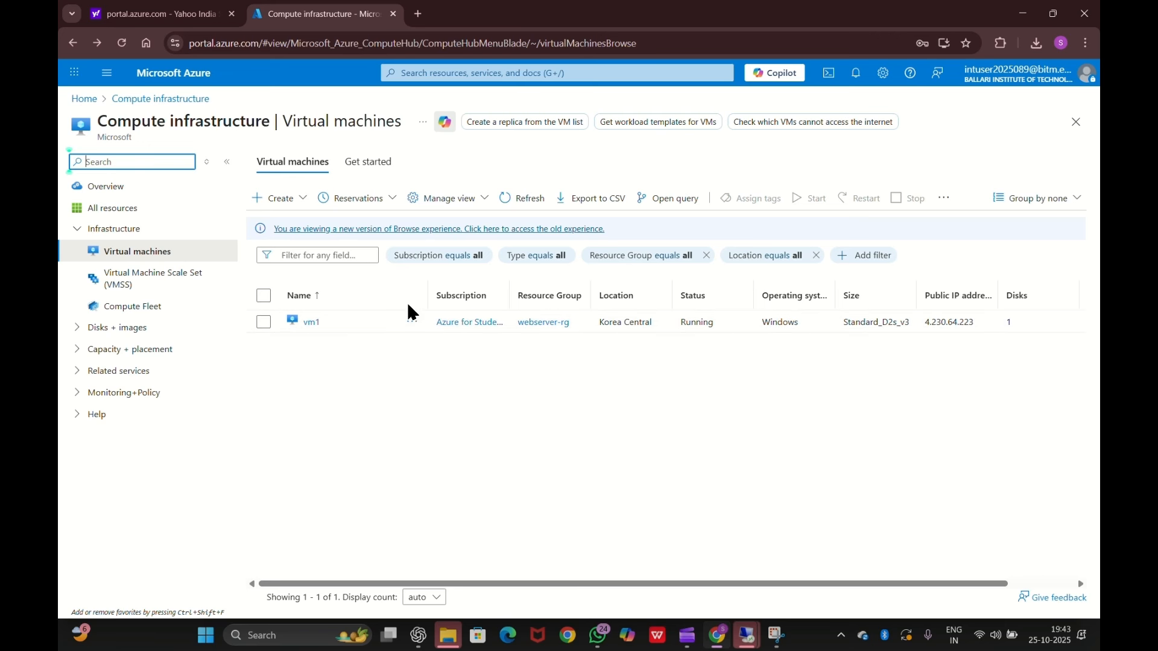
- Begin a new virtual machine and set its resource group to webserver-rg
left_click(289, 205)
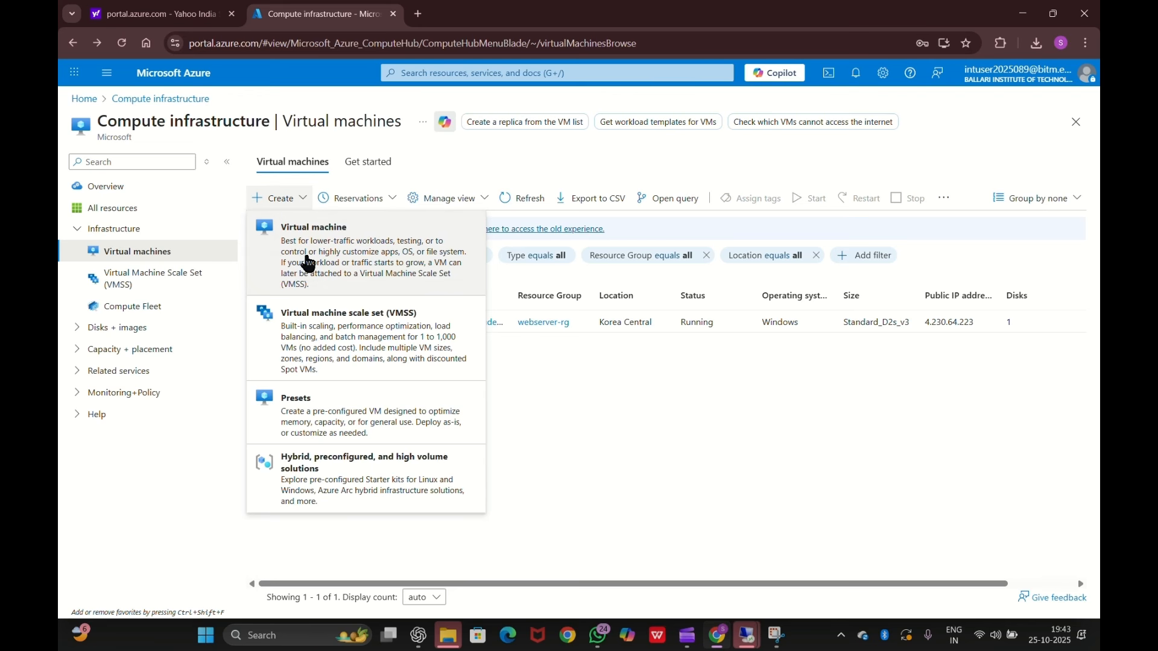
left_click(337, 237)
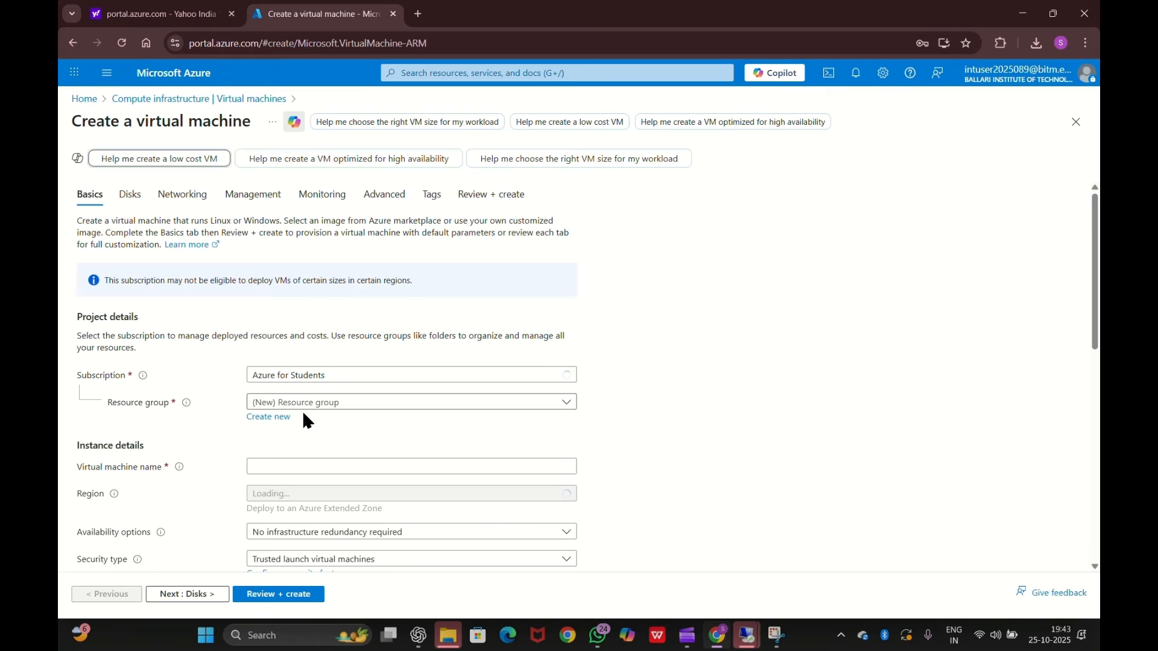
left_click(333, 405)
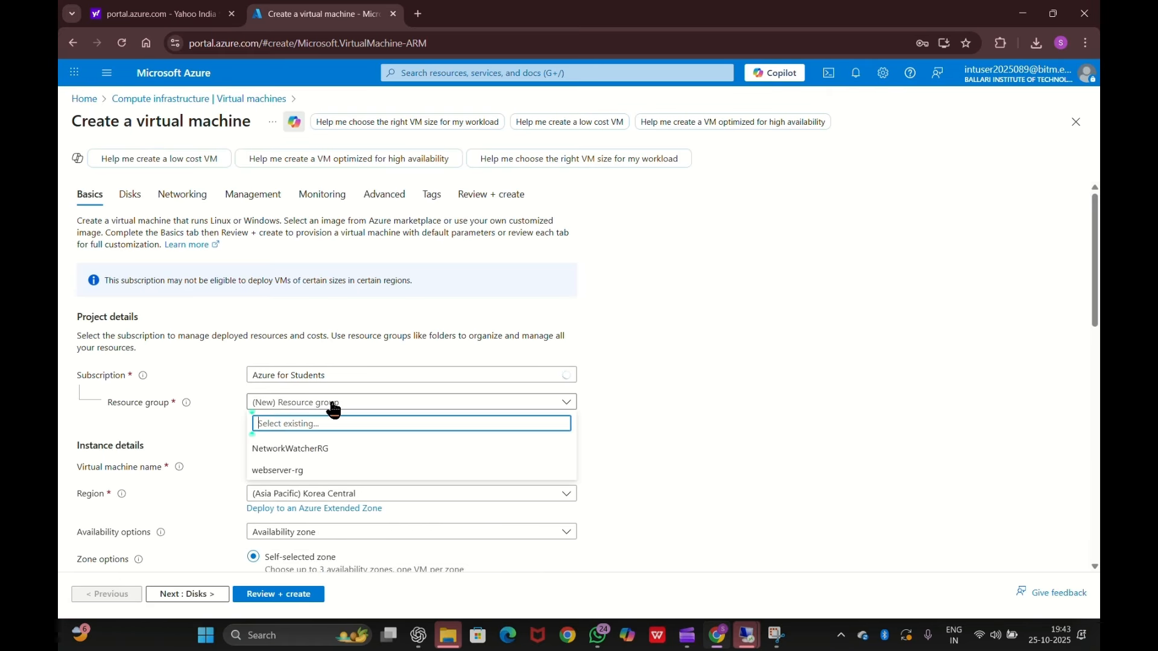
left_click(303, 472)
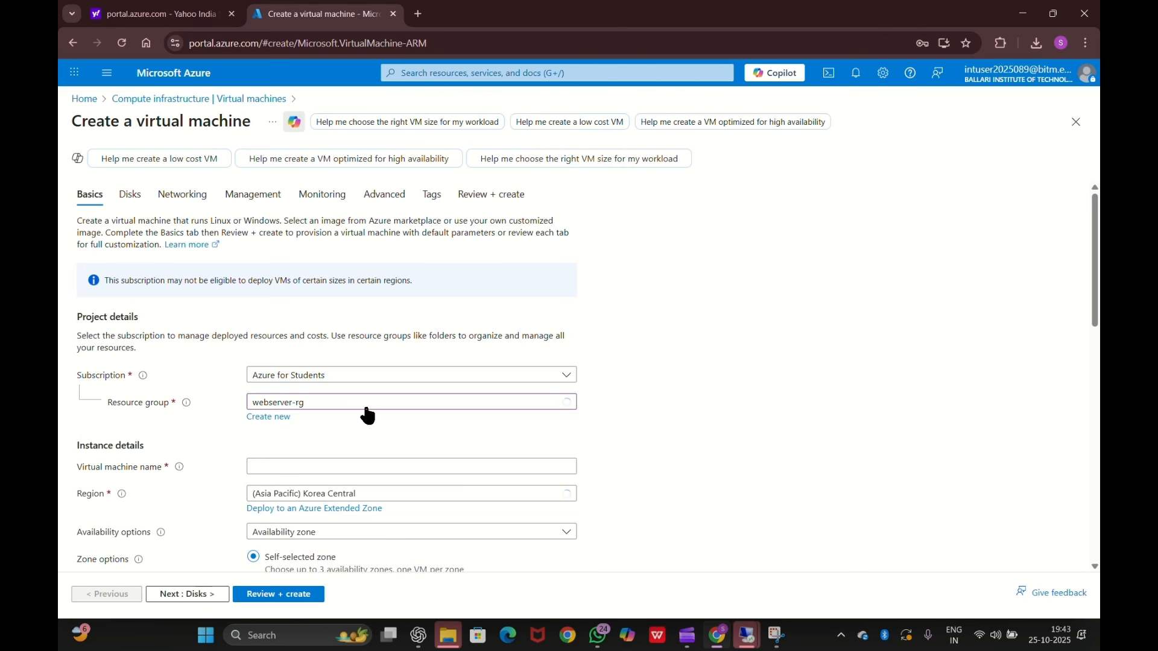
scroll(463, 444, "down", 2)
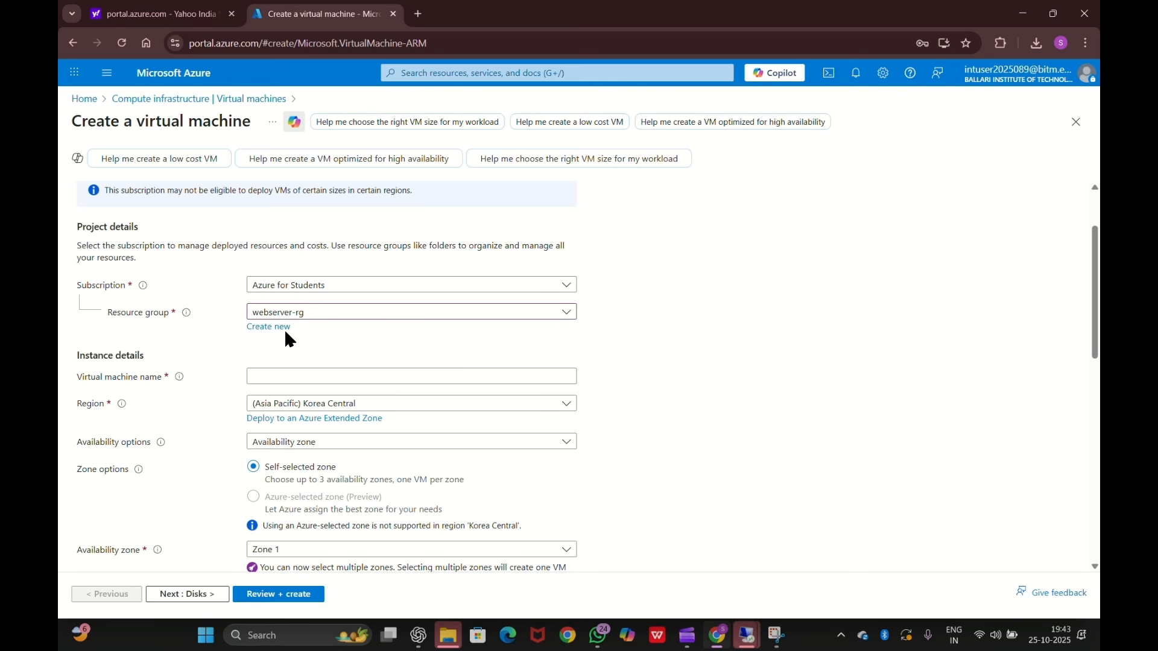
scroll(284, 328, "down", 1)
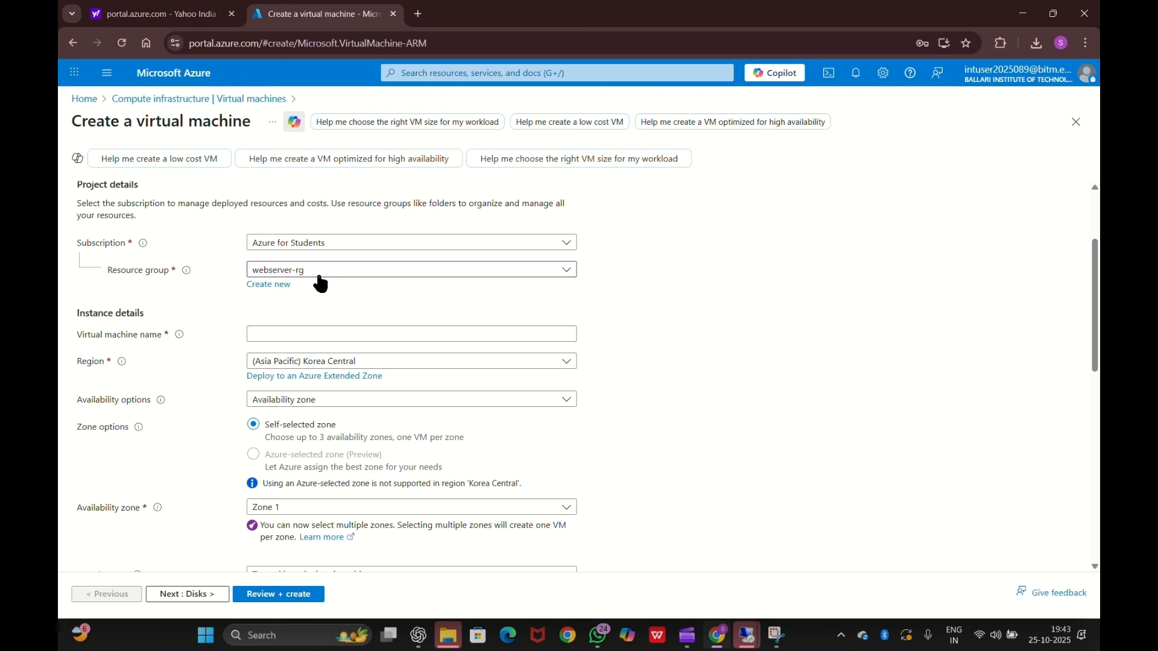
scroll(316, 298, "down", 1)
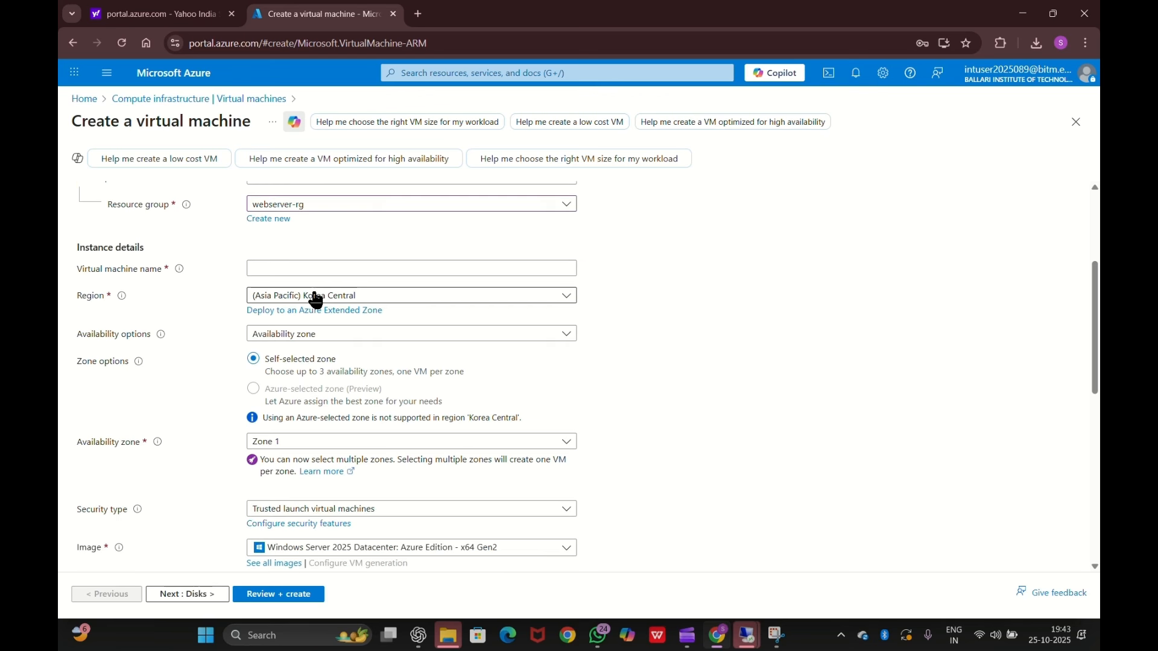
- Name the VM vm2 with no infrastructure redundancy required
left_click(291, 269)
type("vm2")
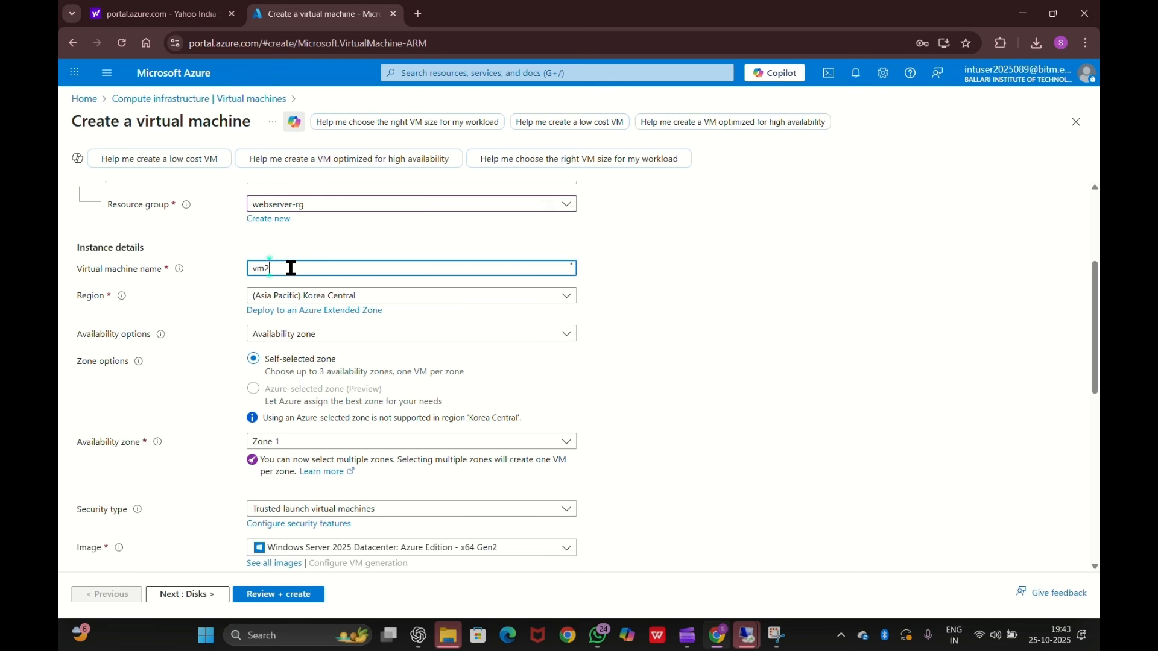
scroll(291, 269, "down", 1)
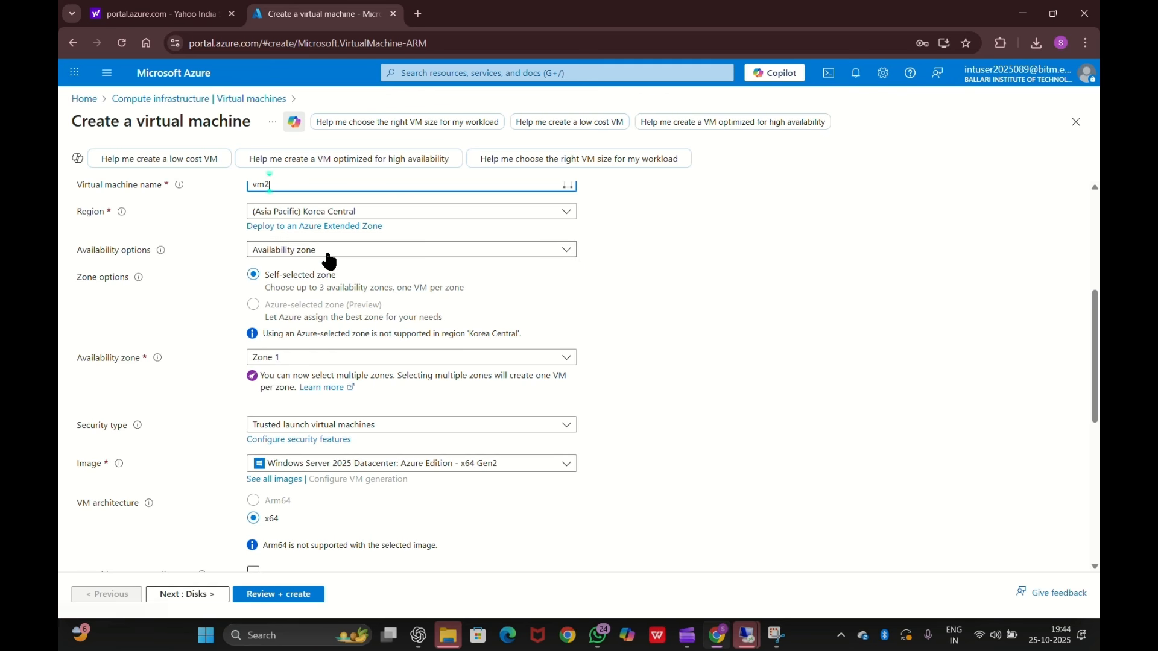
left_click(329, 253)
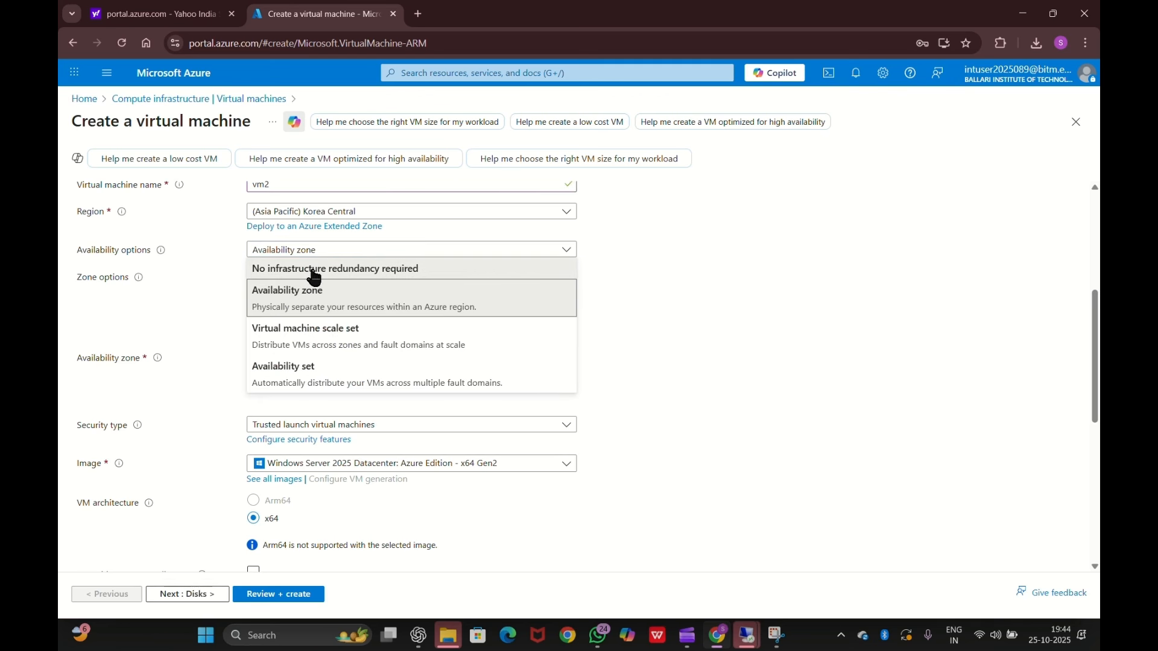
left_click(314, 272)
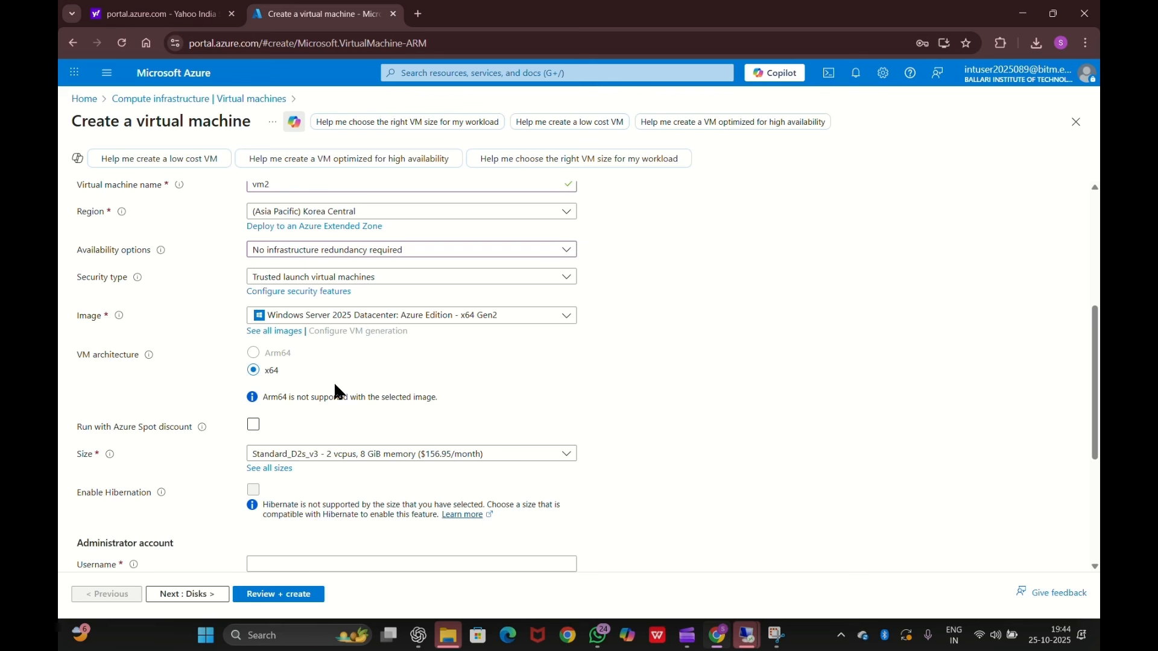
scroll(334, 382, "down", 1)
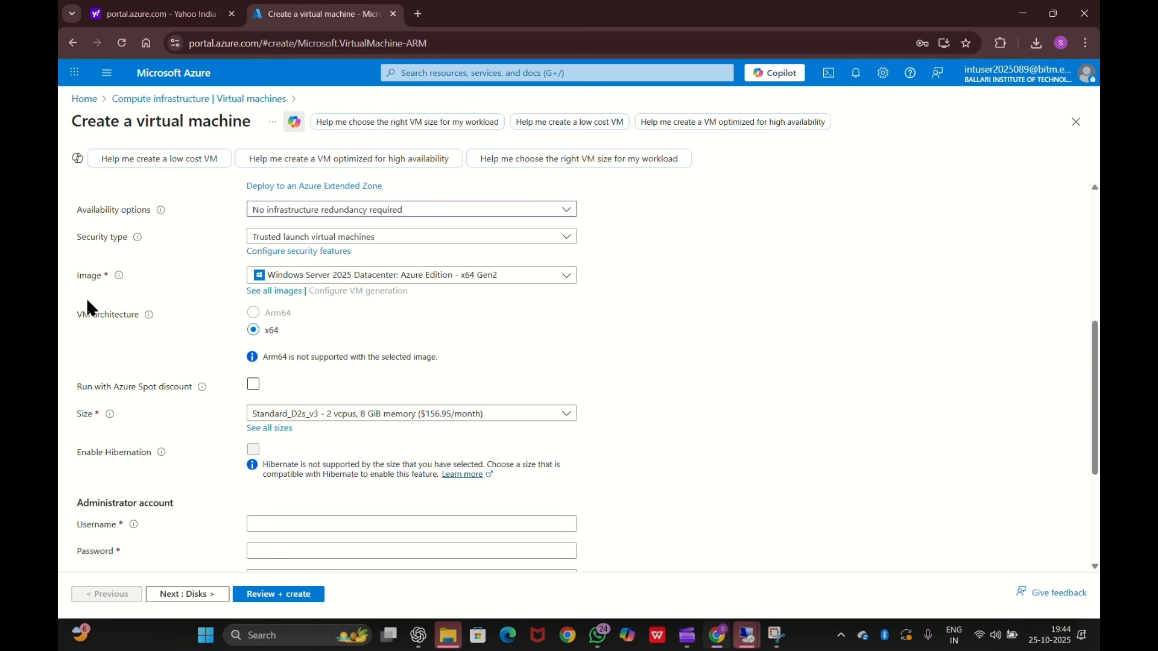
scroll(397, 383, "down", 2)
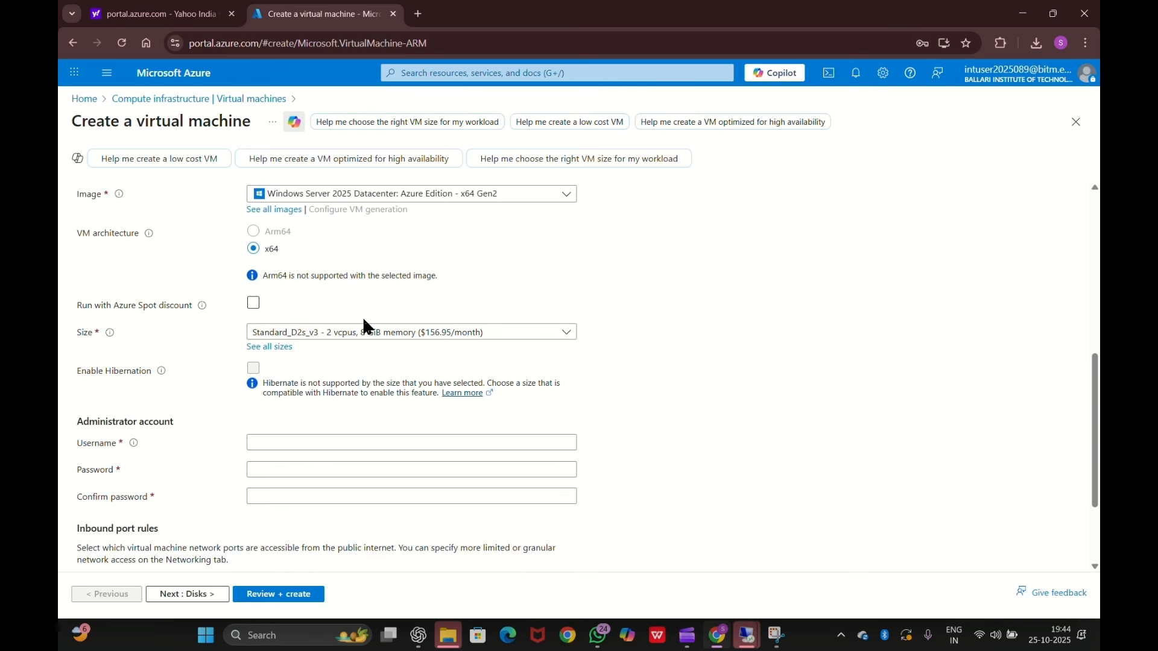
scroll(302, 325, "down", 2)
- Set the administrator username to vm and enter and confirm the password
left_click(292, 344)
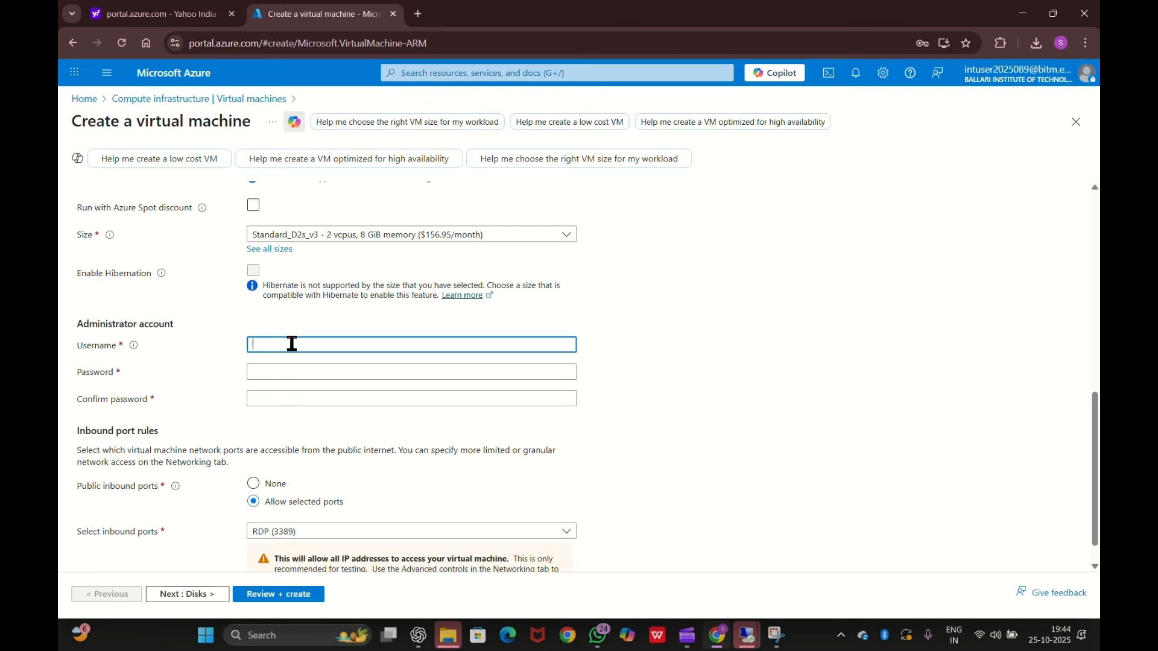
type("vm")
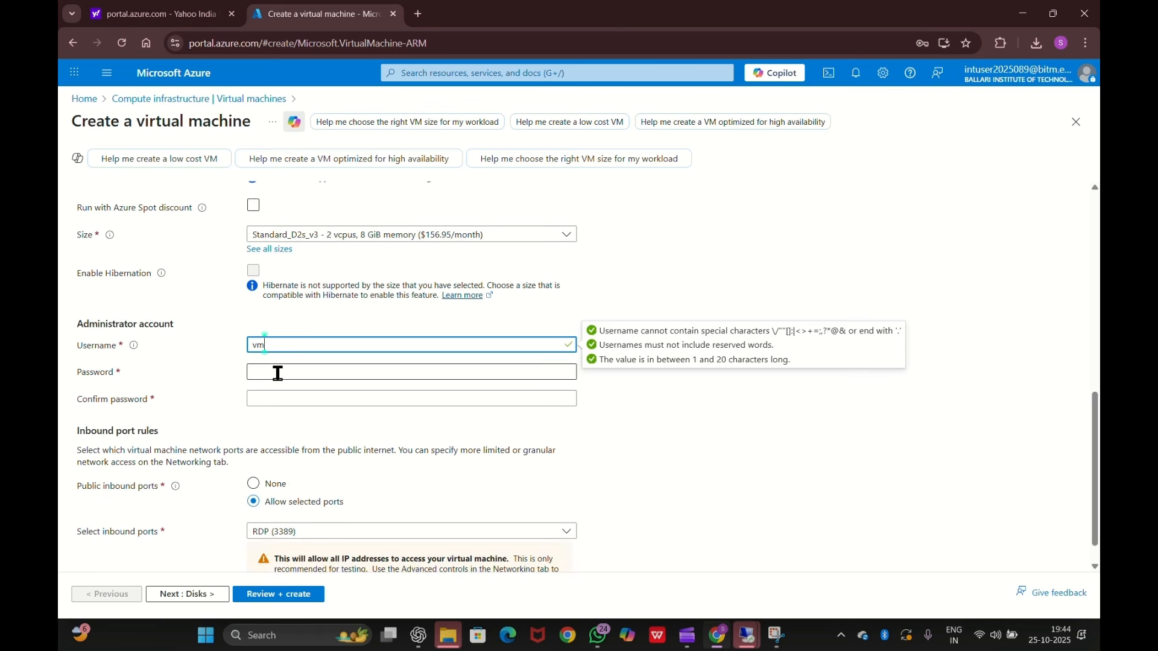
left_click(278, 372)
type("••••••")
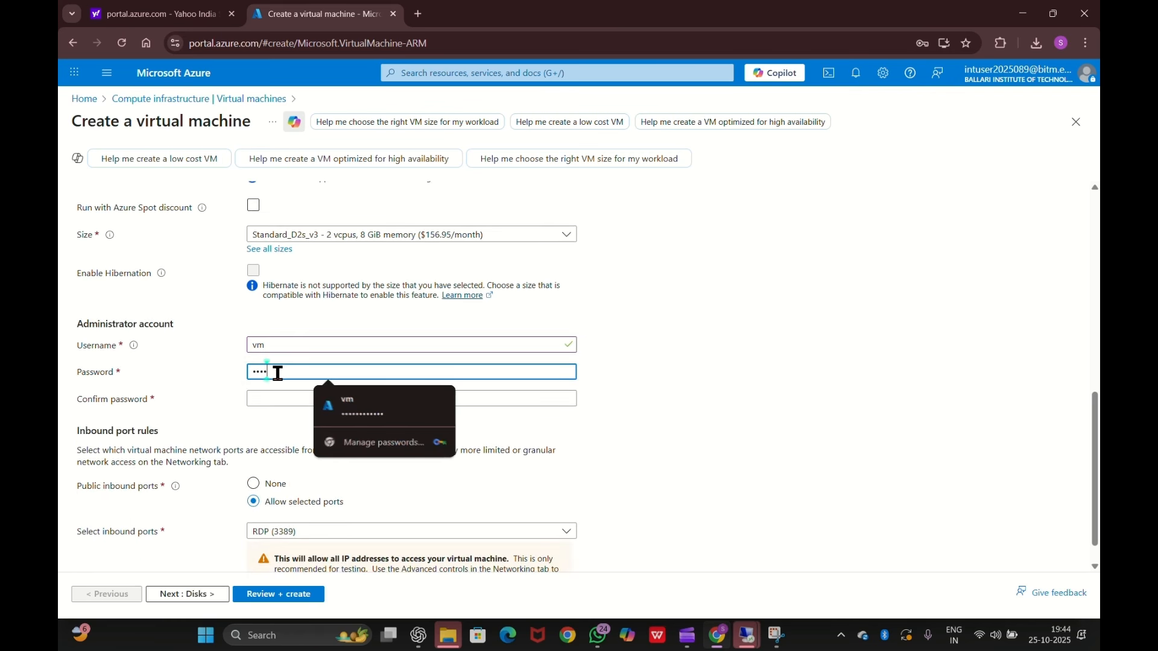
type("•••••")
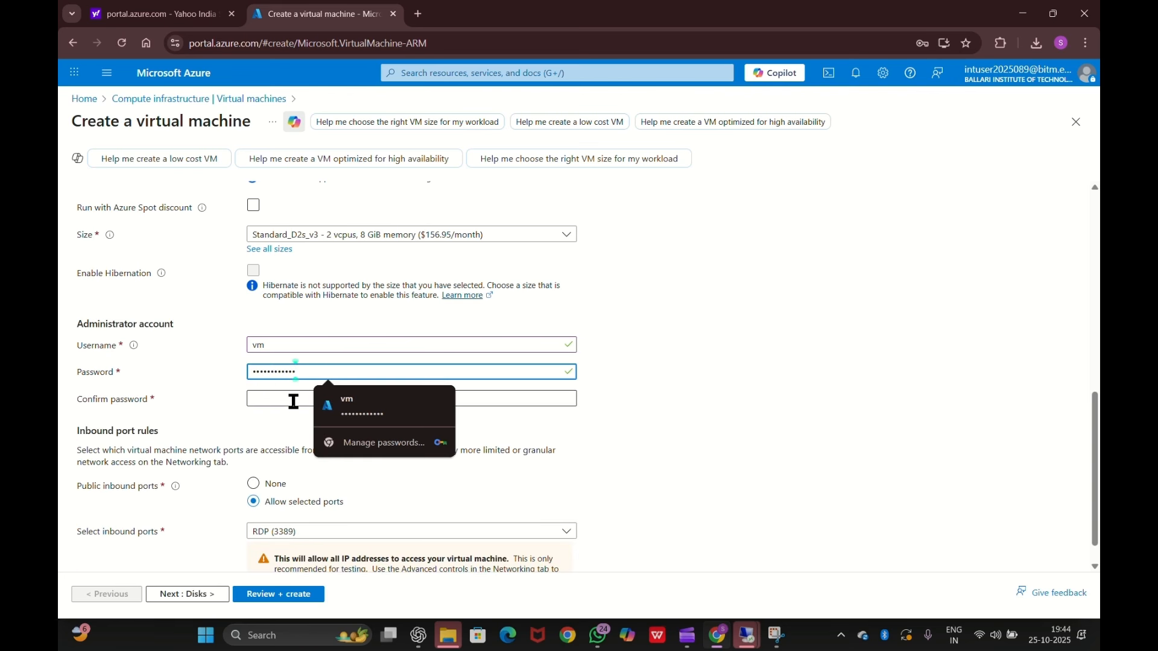
left_click(294, 399)
left_click(364, 424)
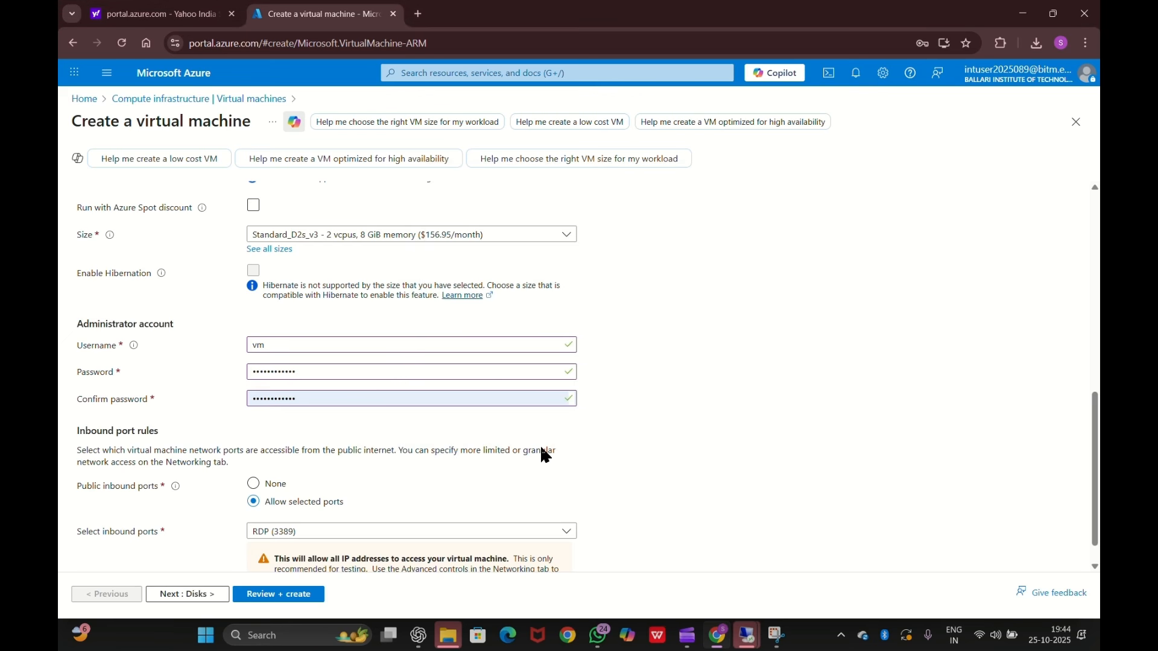
- Allow HTTP (80) inbound alongside RDP (3389) and continue to the Disks tab
scroll(354, 504, "down", 1)
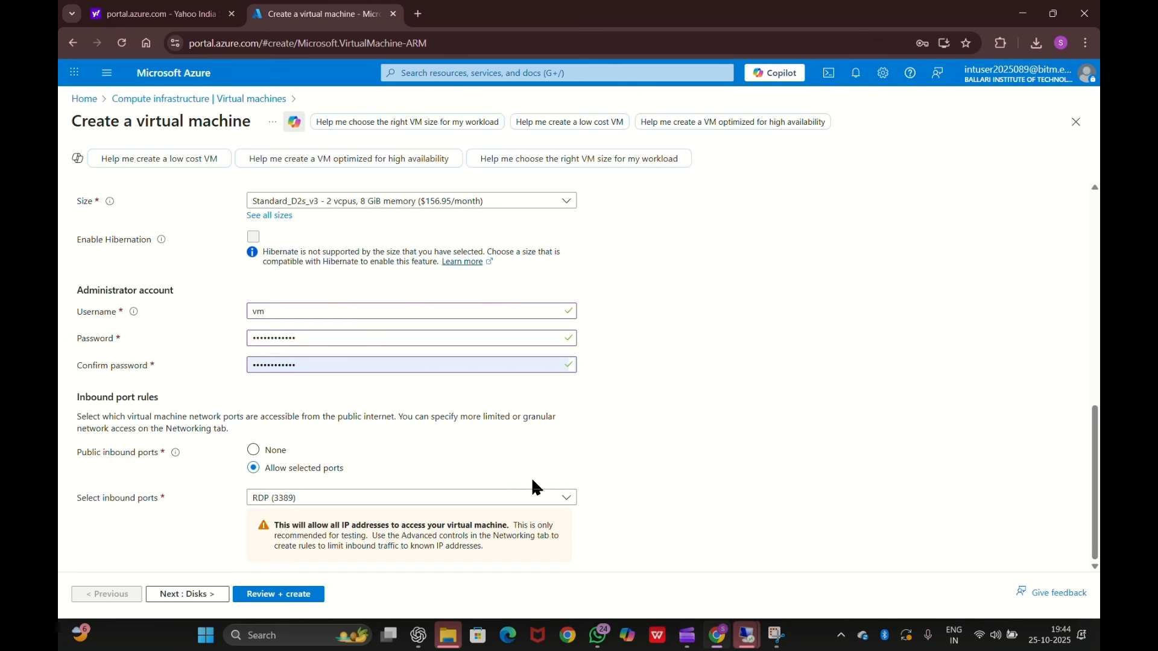
left_click(462, 499)
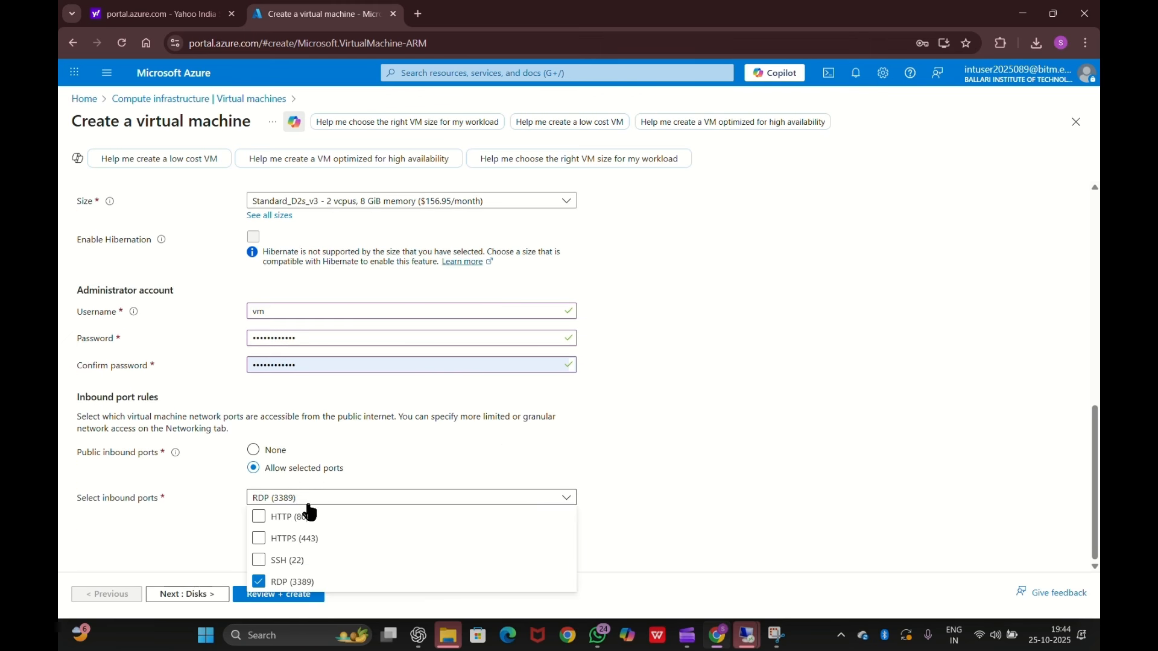
left_click(283, 519)
left_click(691, 427)
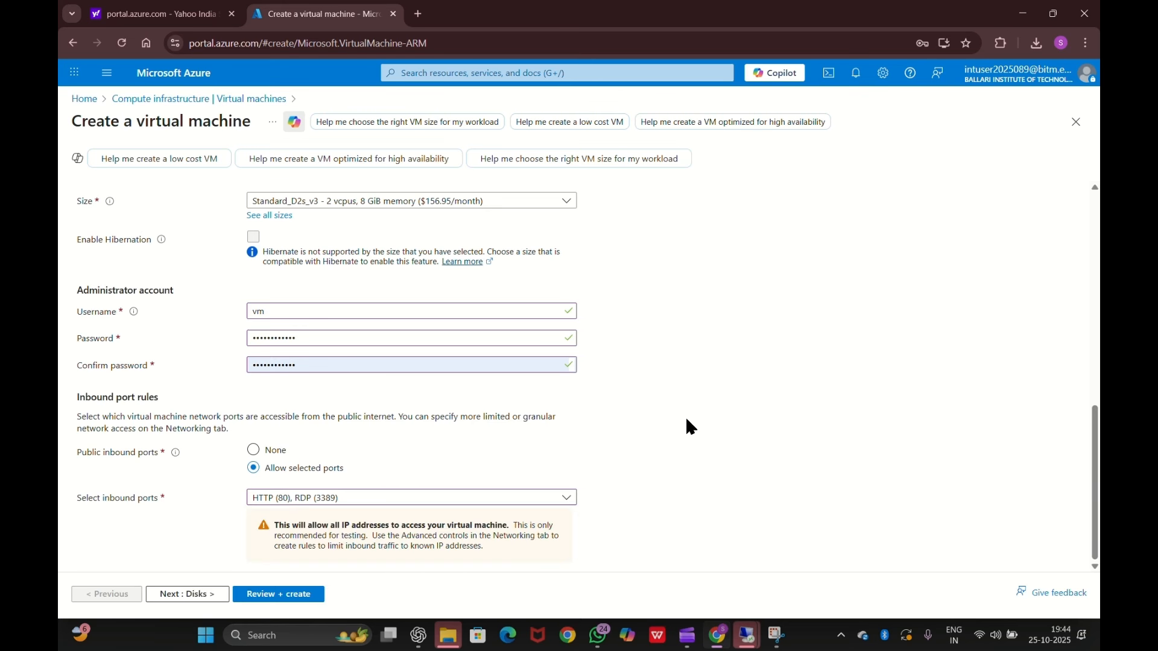
left_click(188, 596)
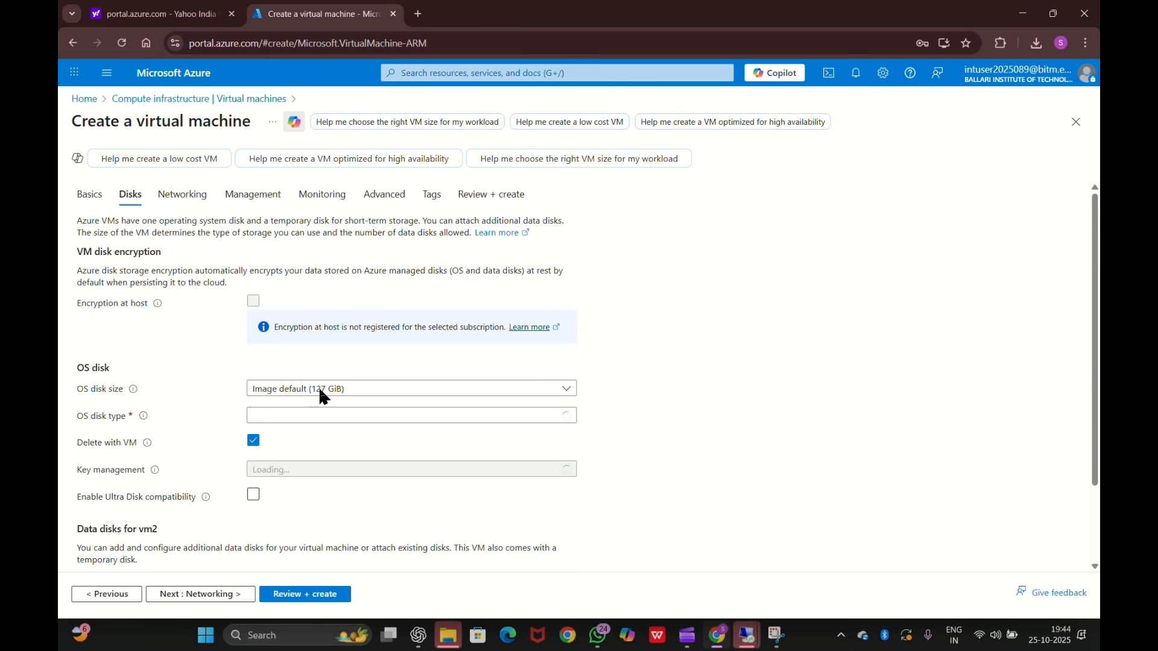
- Keep default disks and networking, with the new vm2-ip public IP, and go to Management
scroll(514, 397, "down", 2)
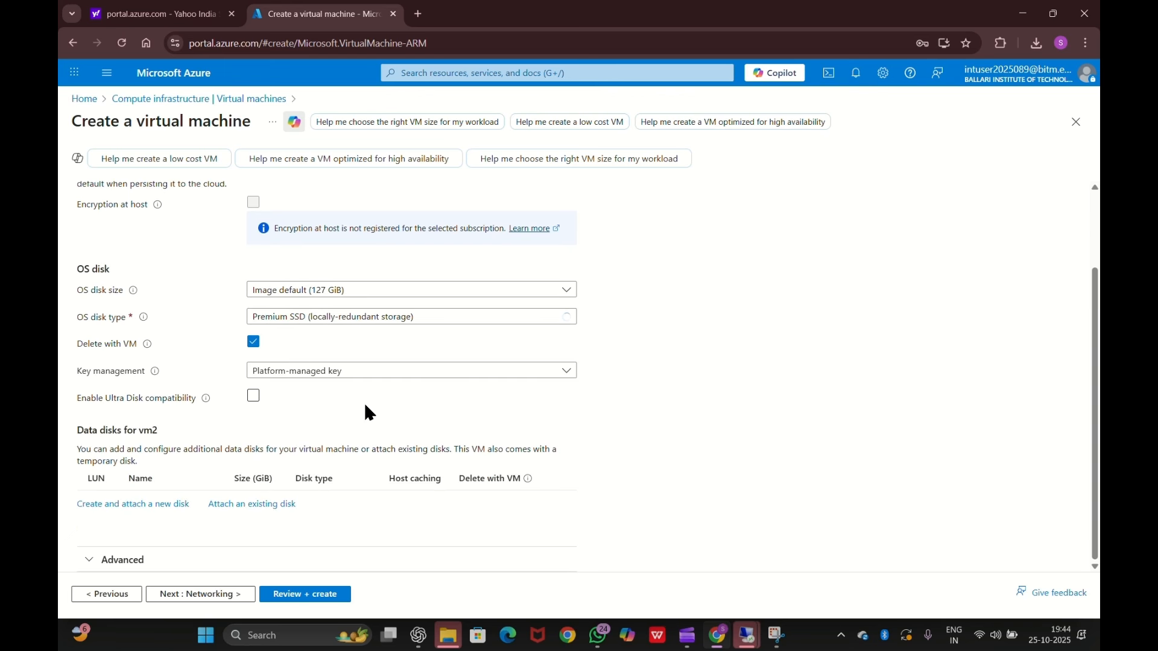
left_click(208, 598)
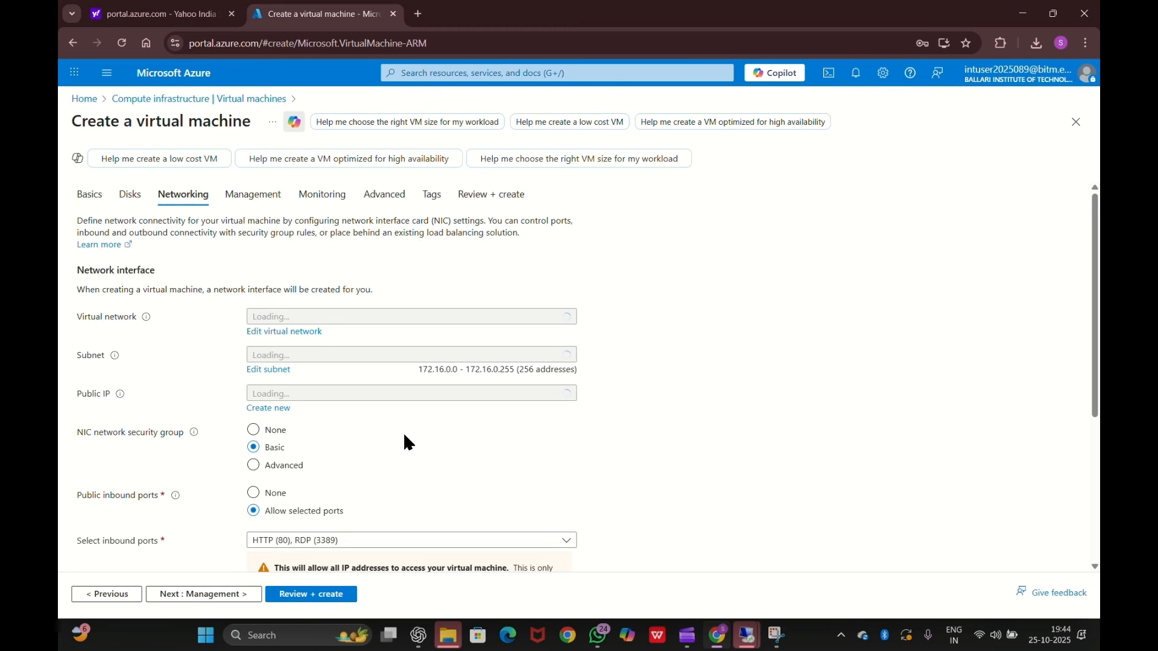
scroll(404, 436, "down", 1)
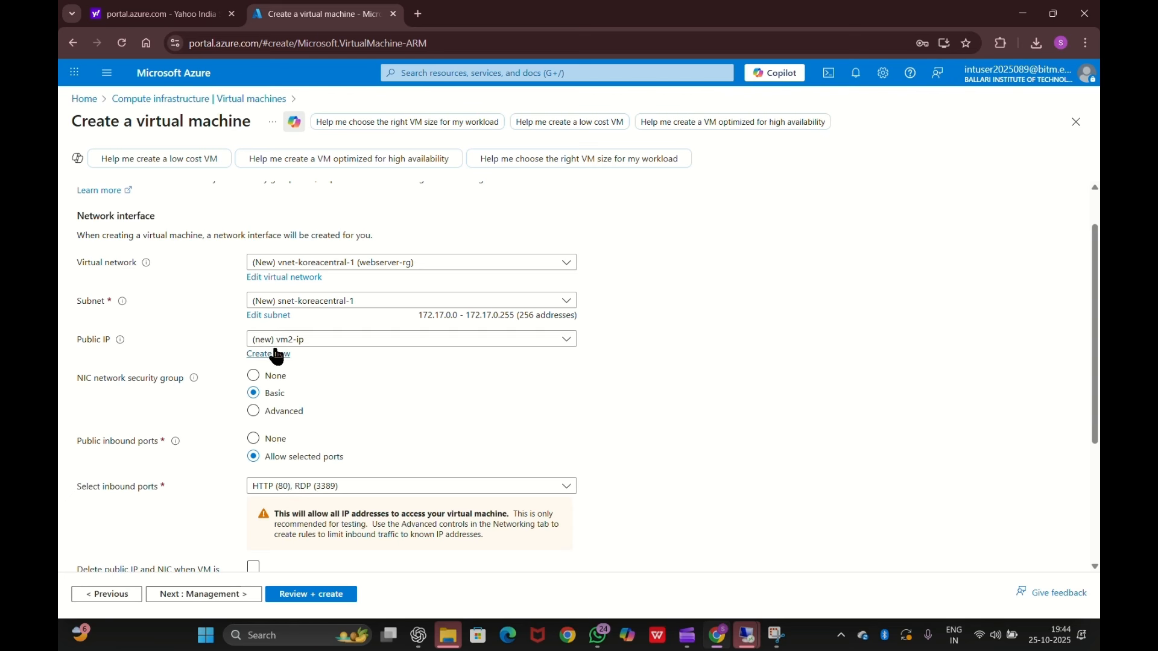
left_click(401, 344)
left_click(399, 353)
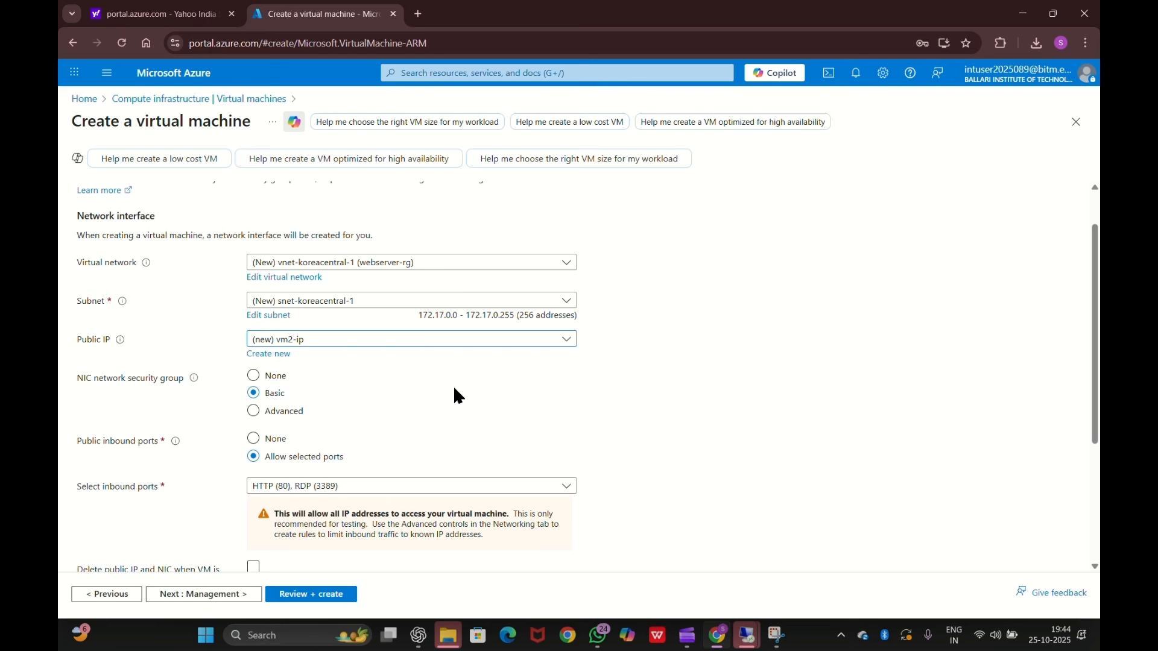
scroll(464, 383, "down", 3)
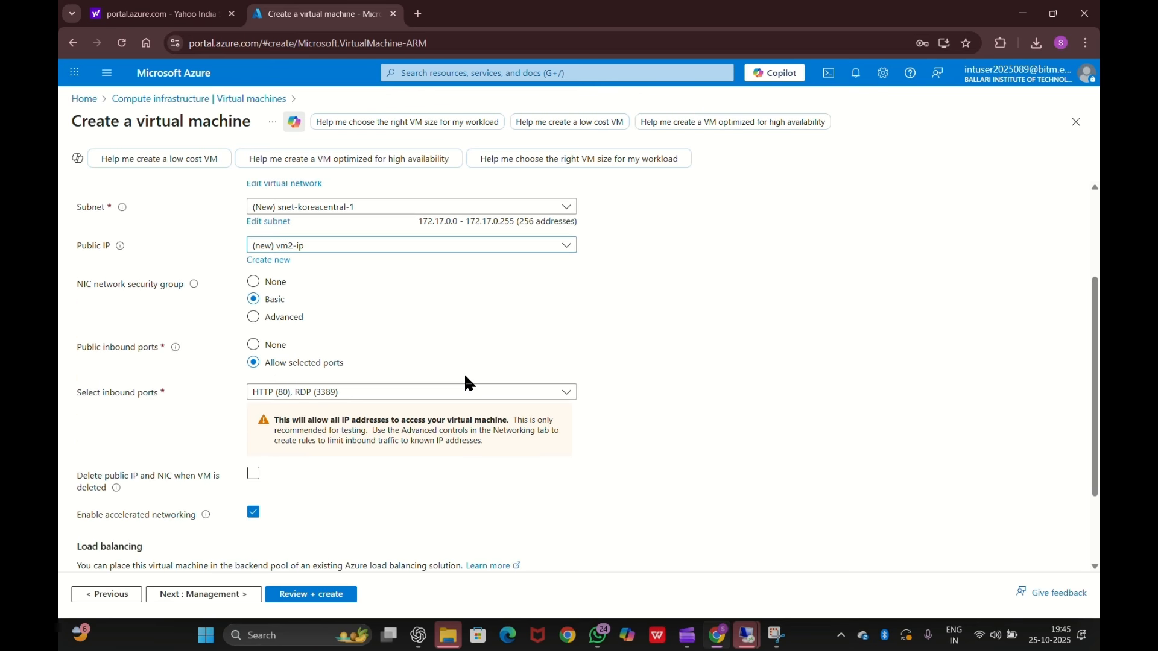
scroll(469, 383, "down", 1)
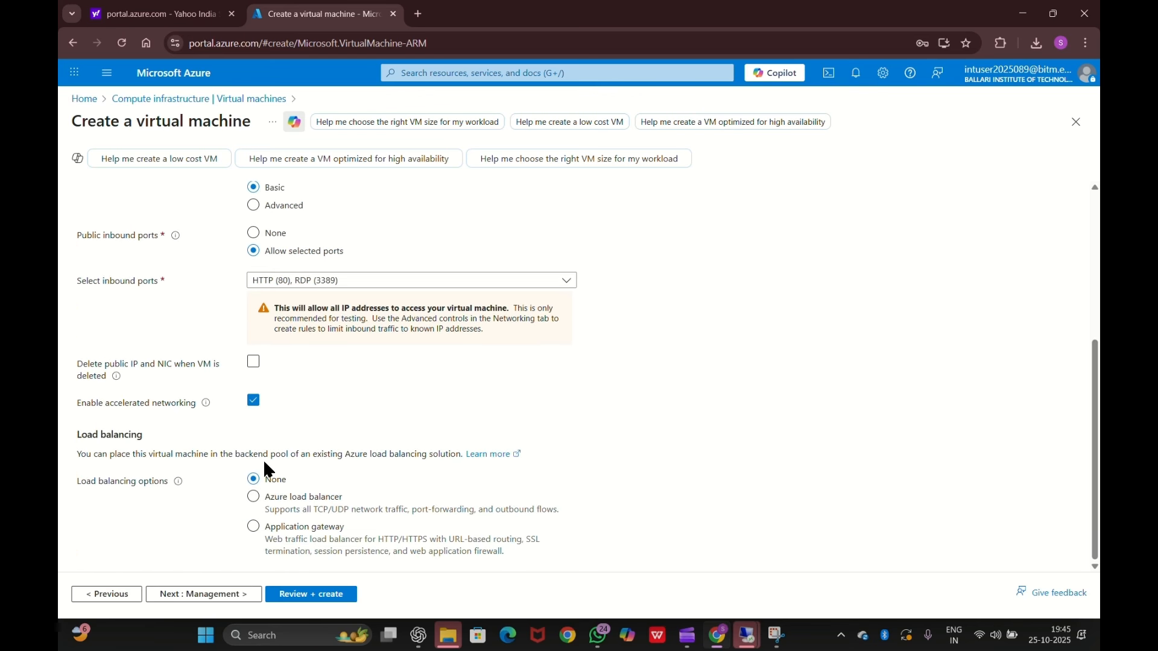
left_click(240, 598)
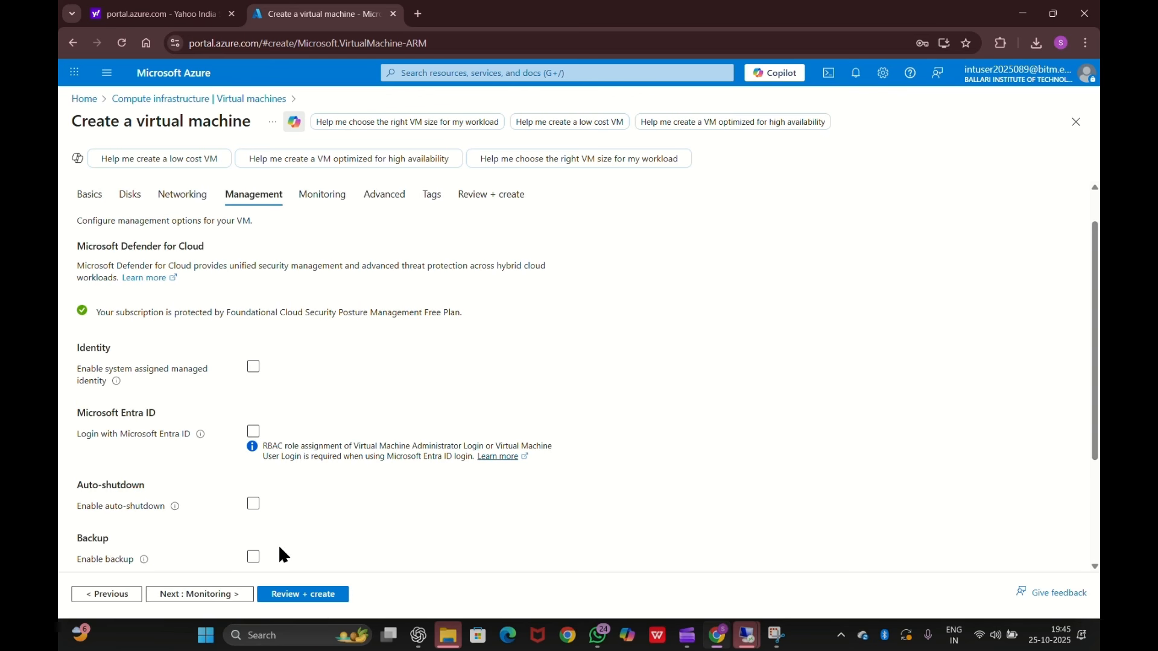
- Pass through Monitoring and Advanced tabs unchanged and open Review + create for vm2
scroll(280, 555, "down", 3)
left_click(227, 595)
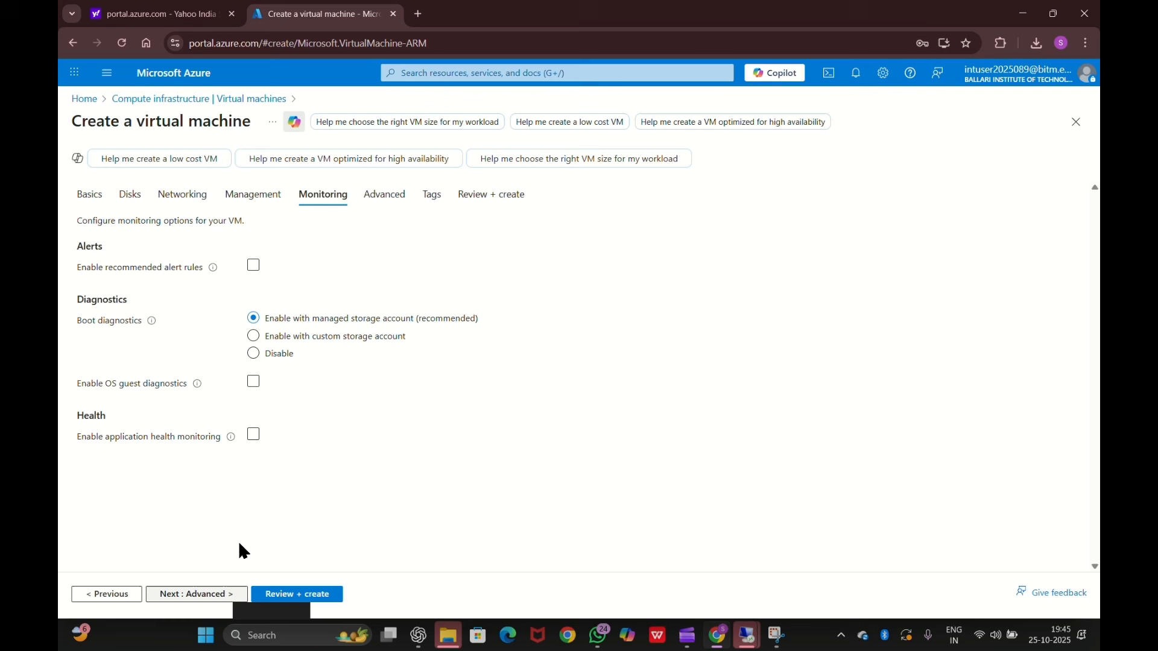
left_click(202, 592)
scroll(327, 441, "down", 5)
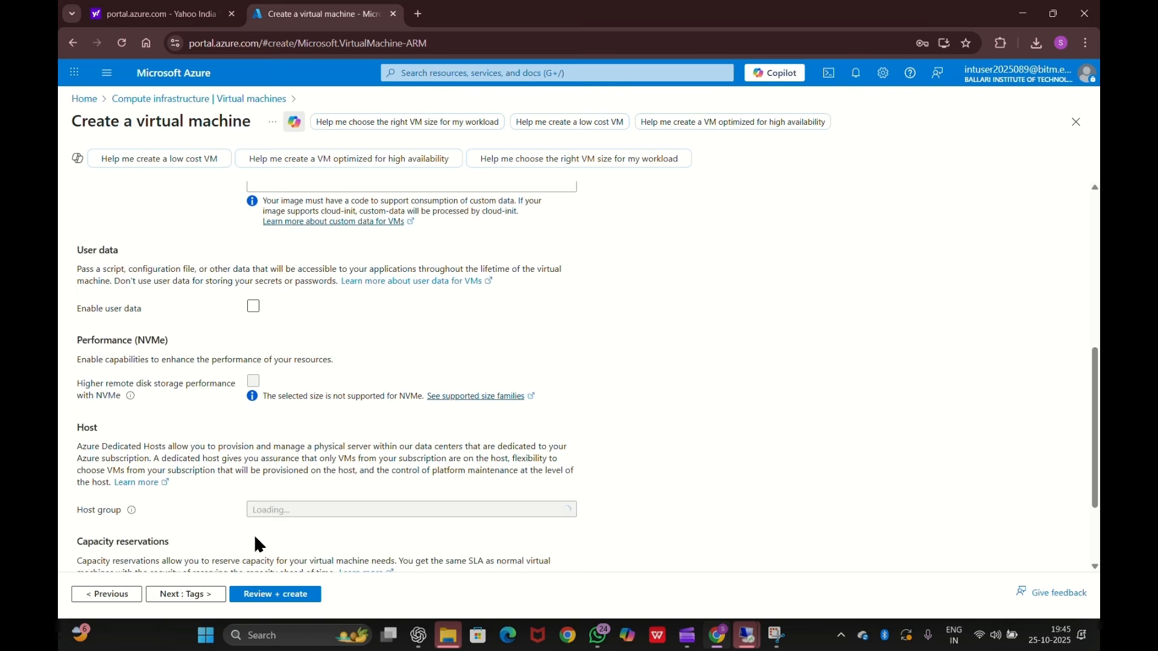
scroll(359, 396, "down", 2)
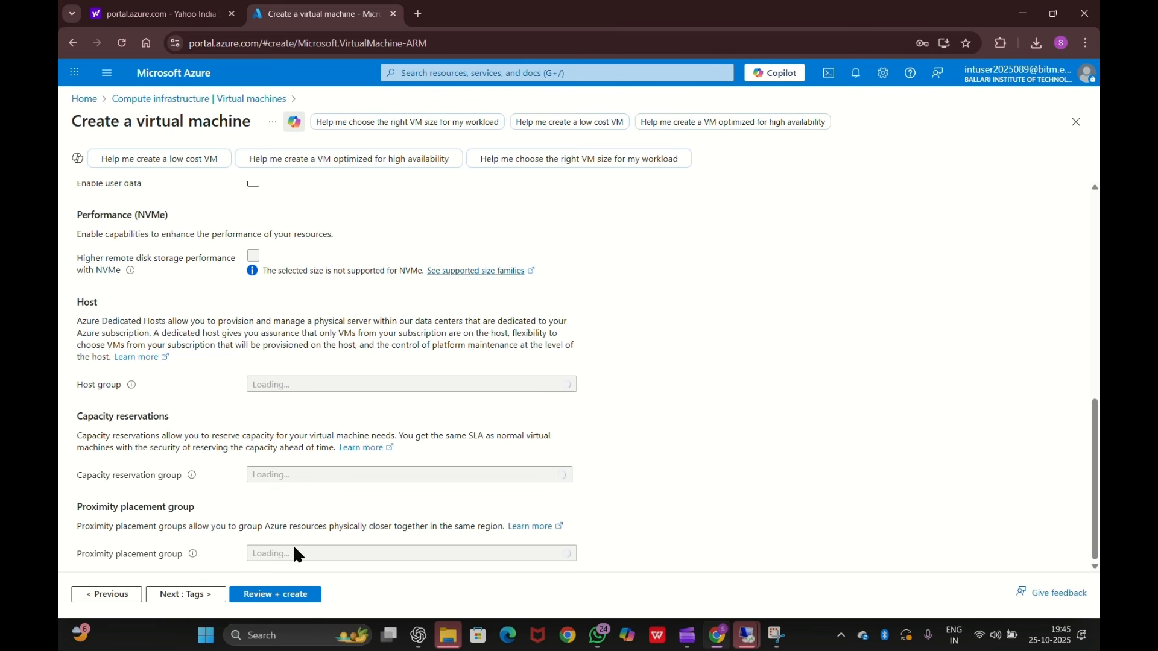
scroll(589, 356, "up", 4)
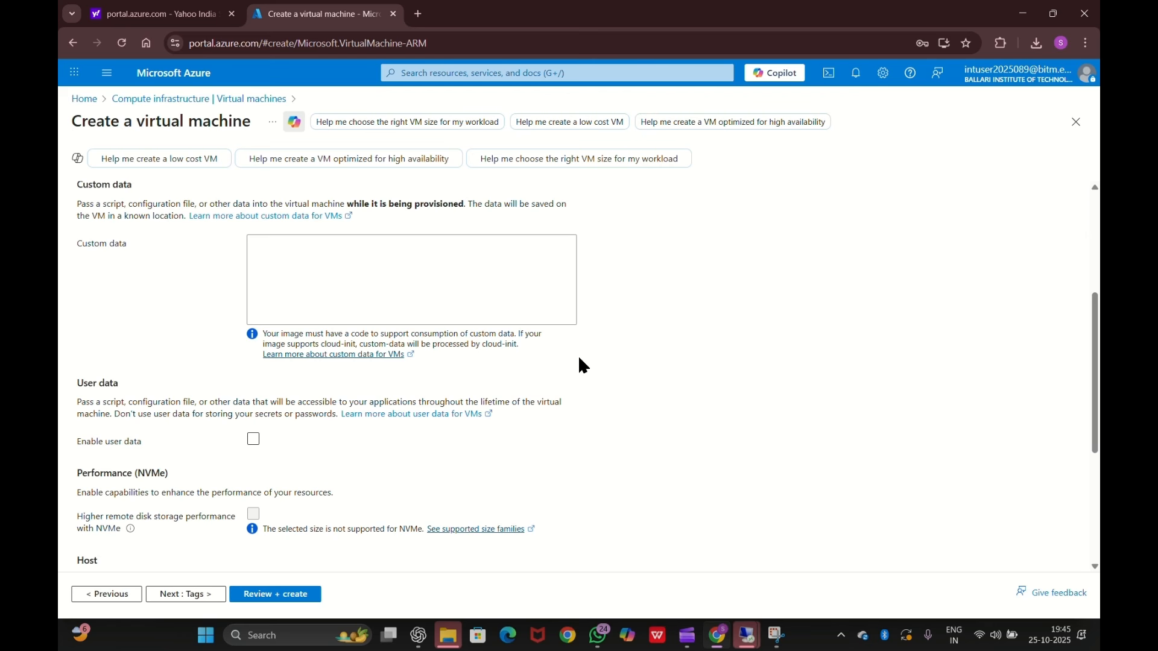
scroll(425, 365, "down", 4)
scroll(425, 365, "down", 1)
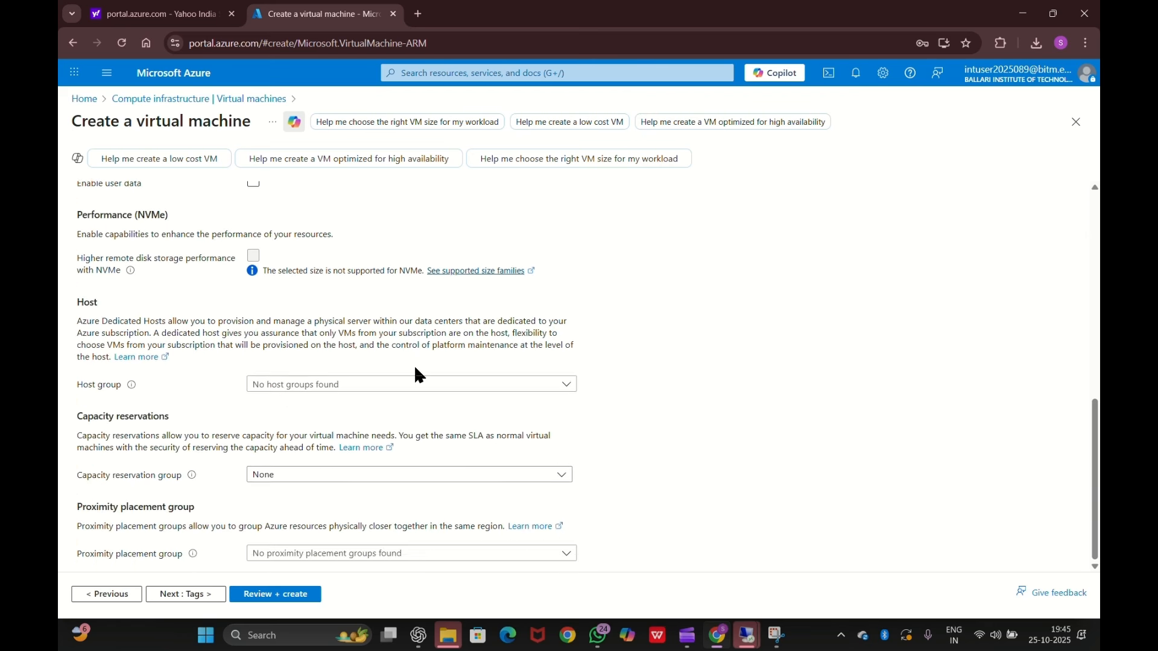
left_click(257, 597)
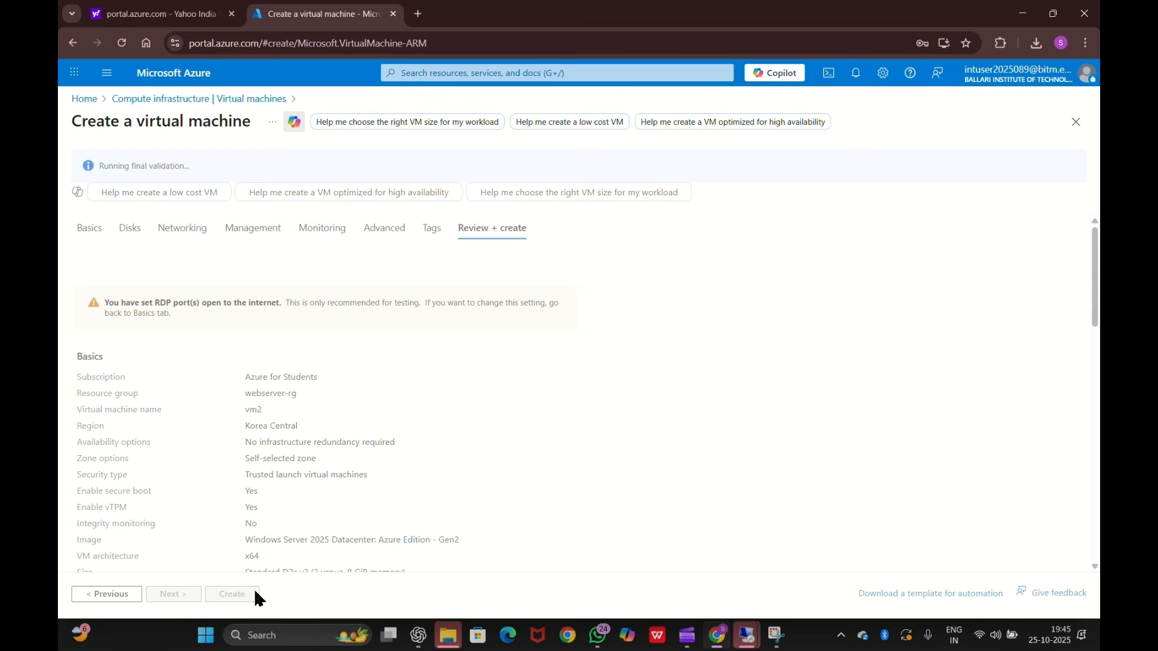
- Review the validated vm2 summary and create the VM
scroll(422, 462, "down", 10)
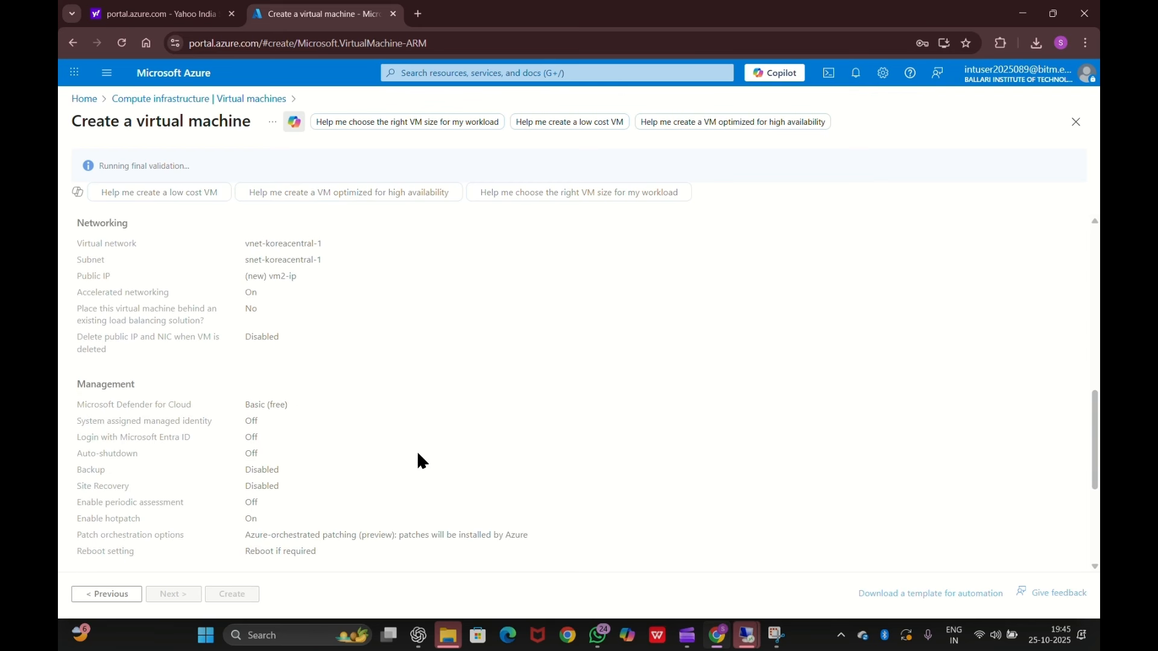
scroll(316, 490, "down", 4)
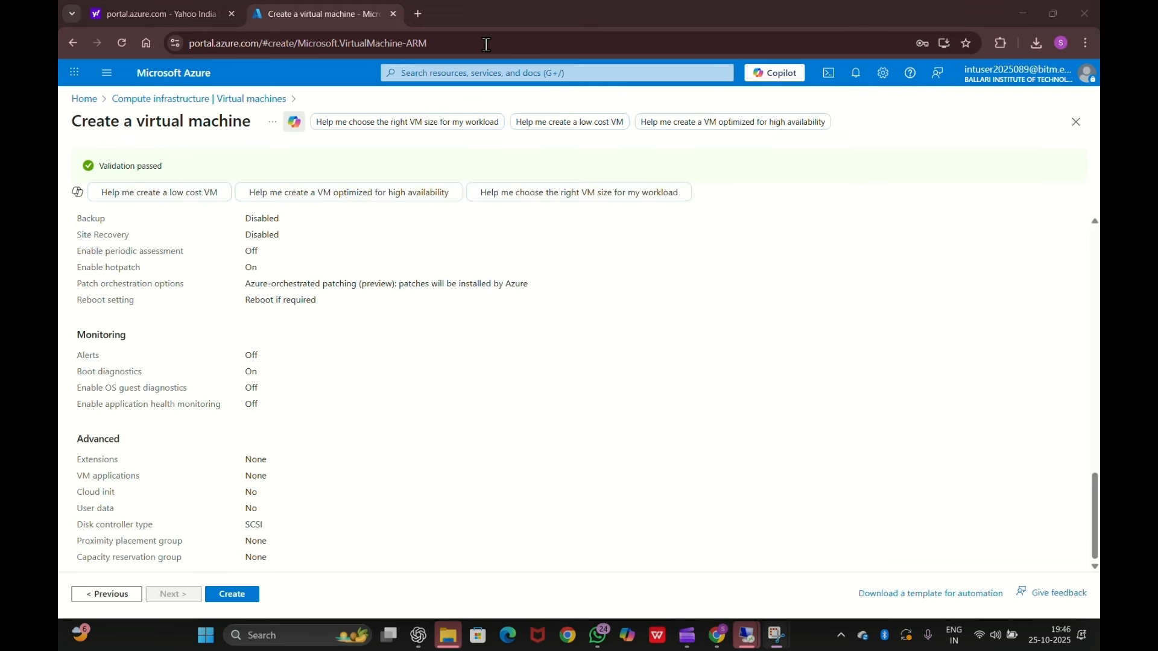
left_click(236, 593)
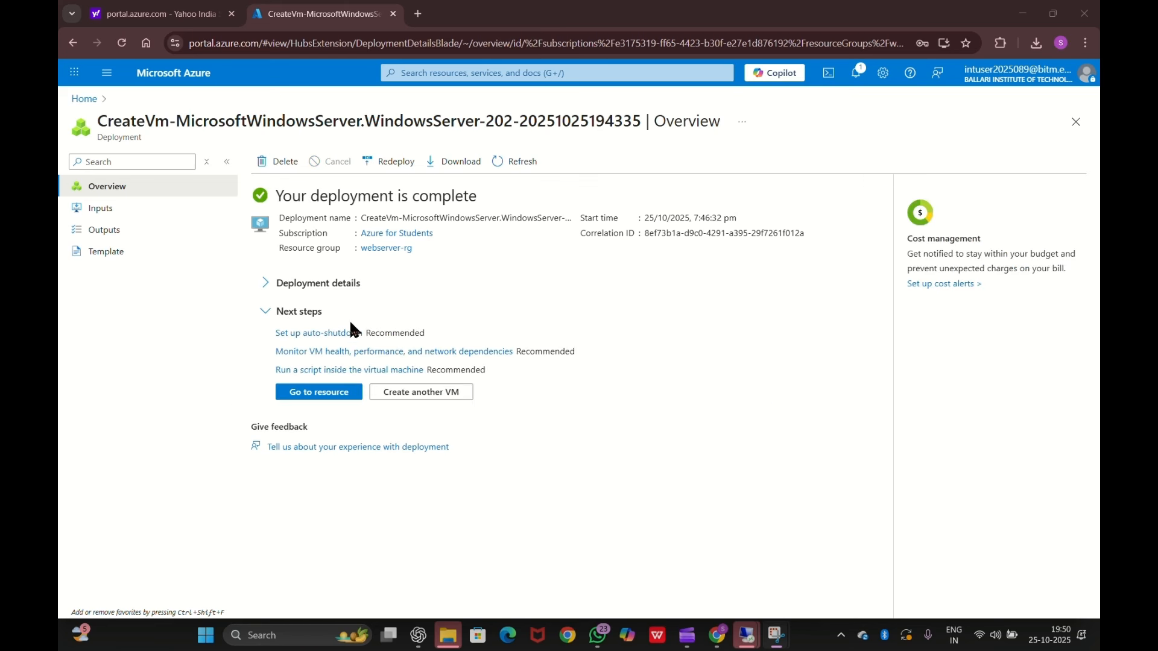
- Open vm2's Connect page and download its RDP file
left_click(324, 392)
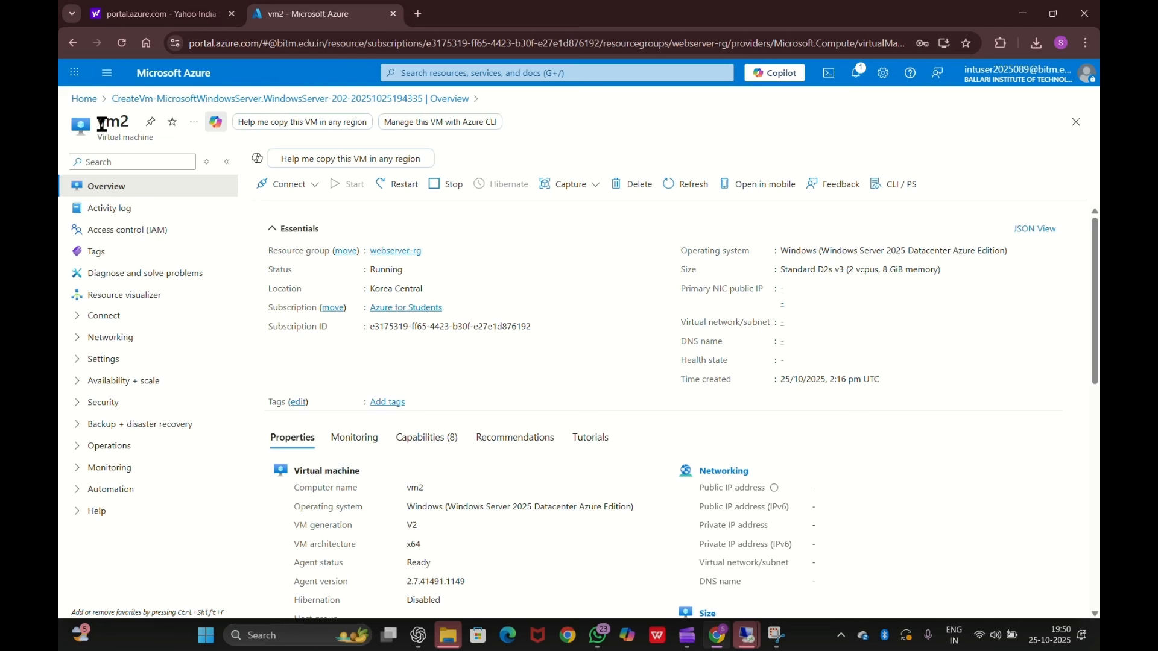
scroll(412, 278, "down", 5)
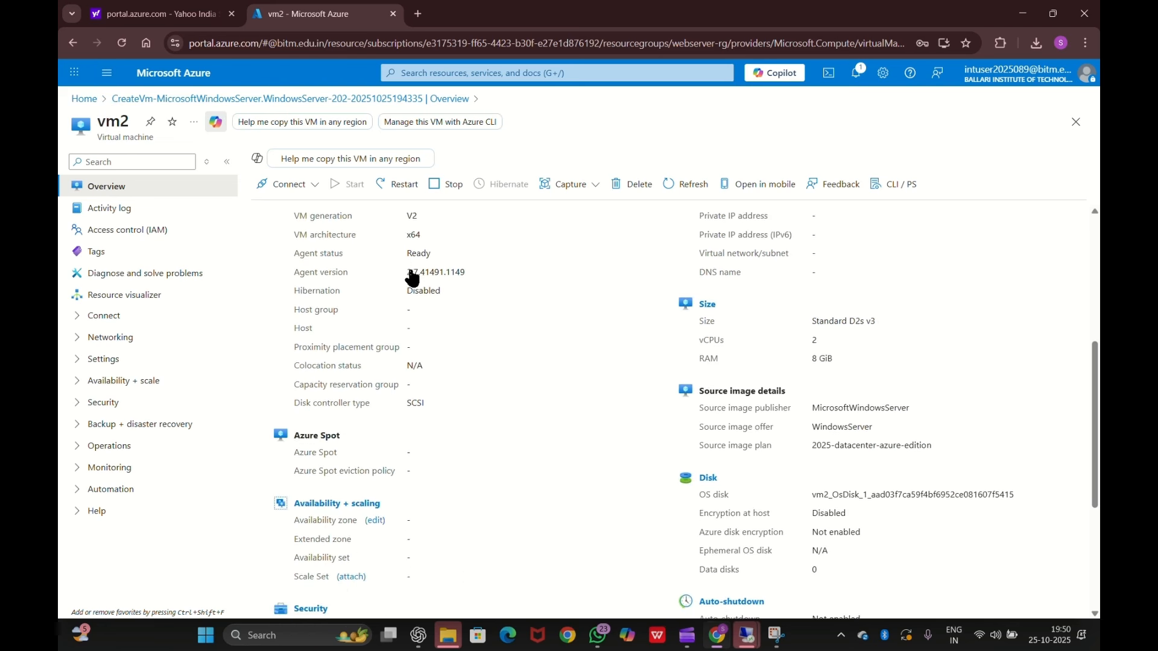
left_click(296, 185)
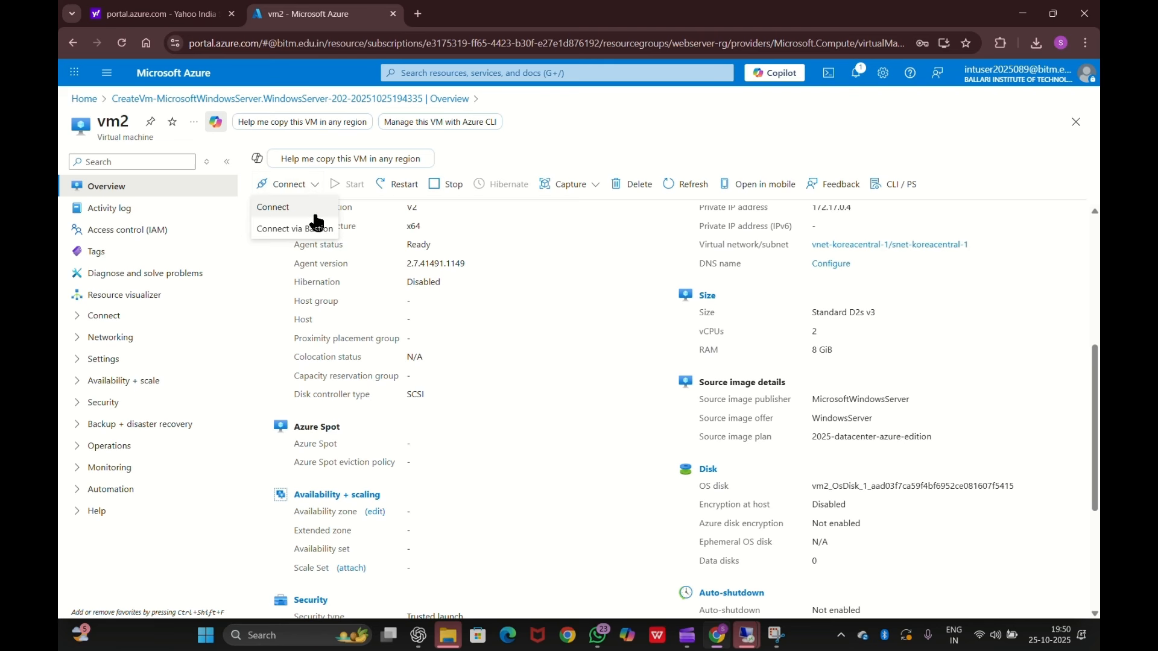
left_click(314, 213)
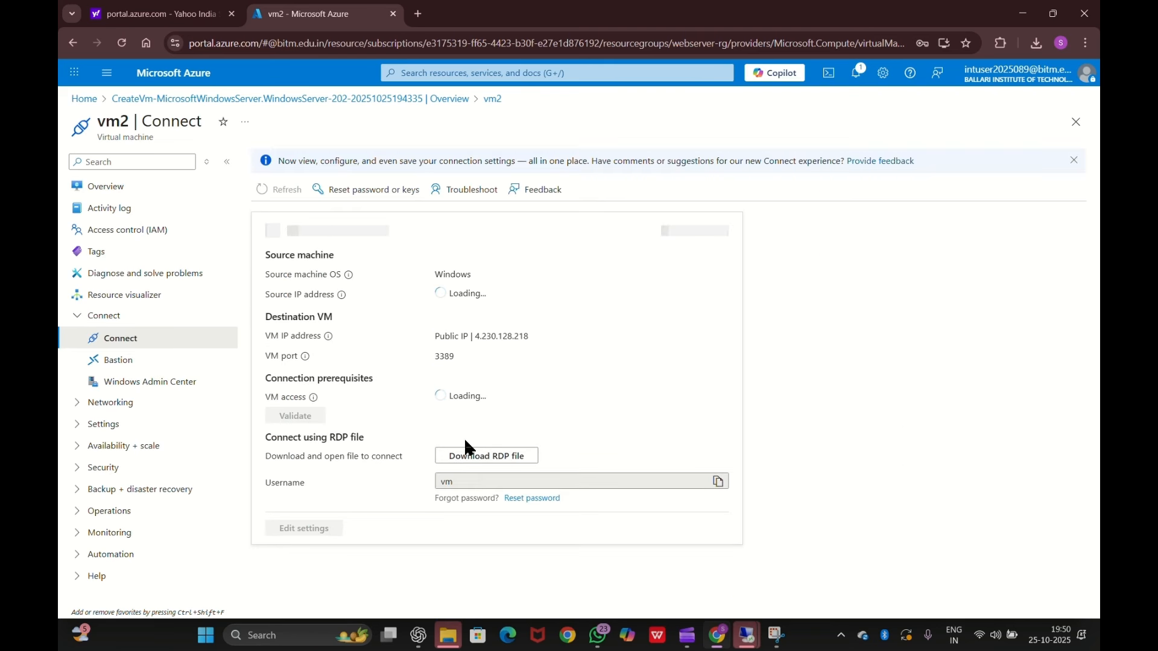
left_click(491, 459)
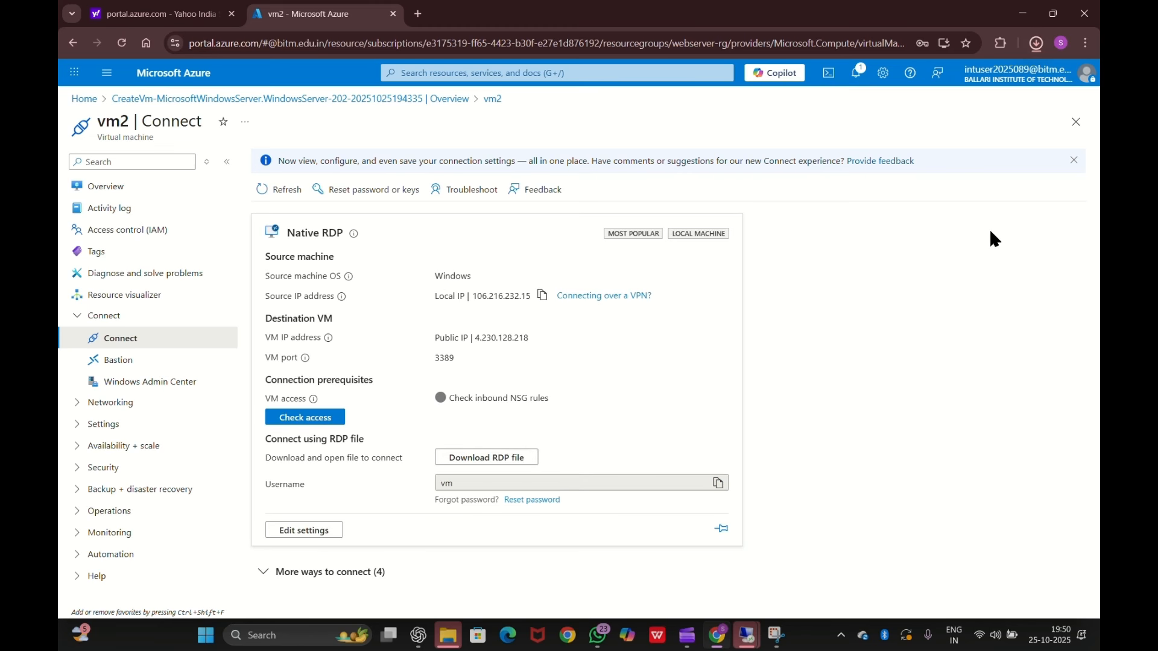
- Open vm2 (2).rdp, sign in with the admin password and accept the certificate
left_click(1033, 52)
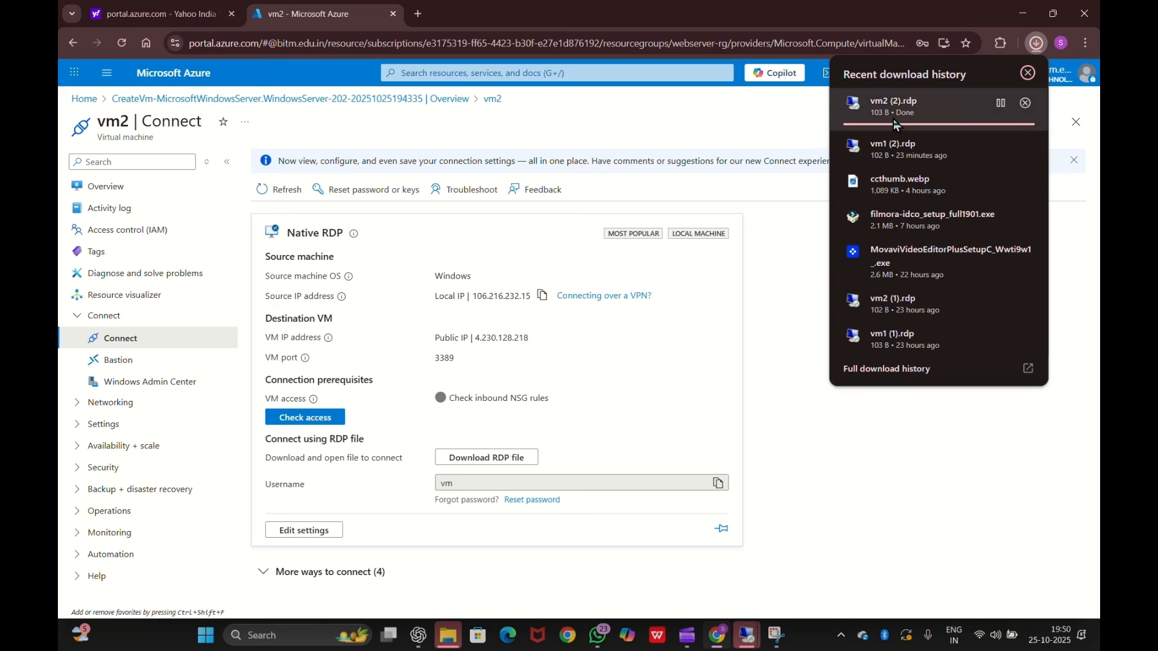
left_click(913, 108)
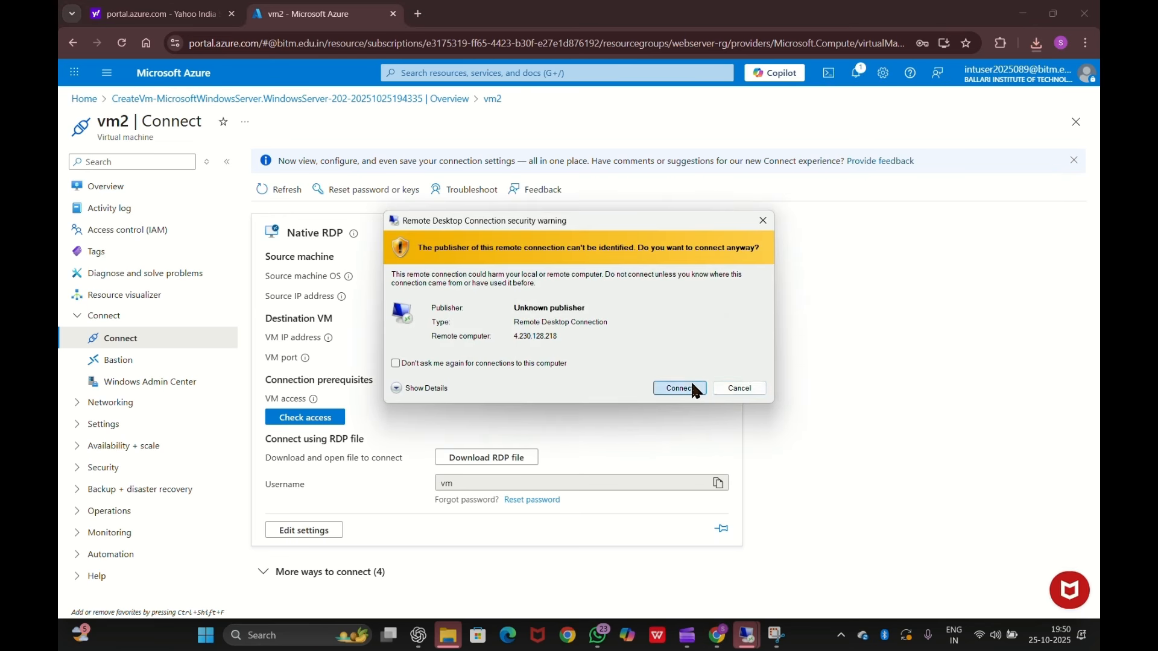
left_click(693, 388)
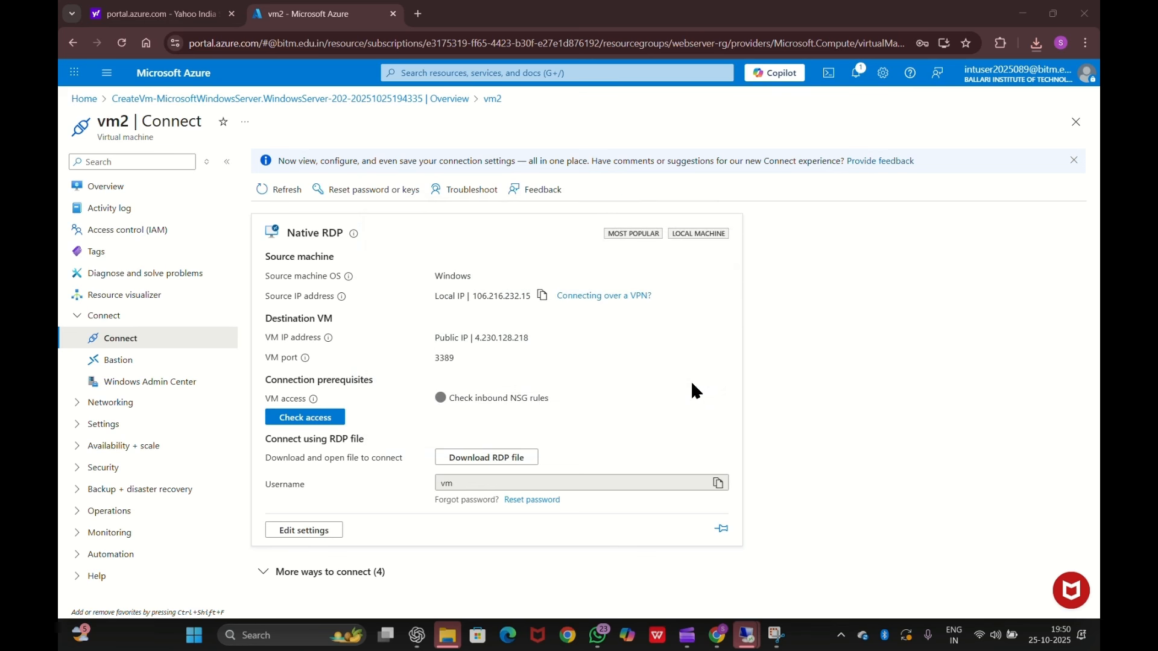
type("•••••")
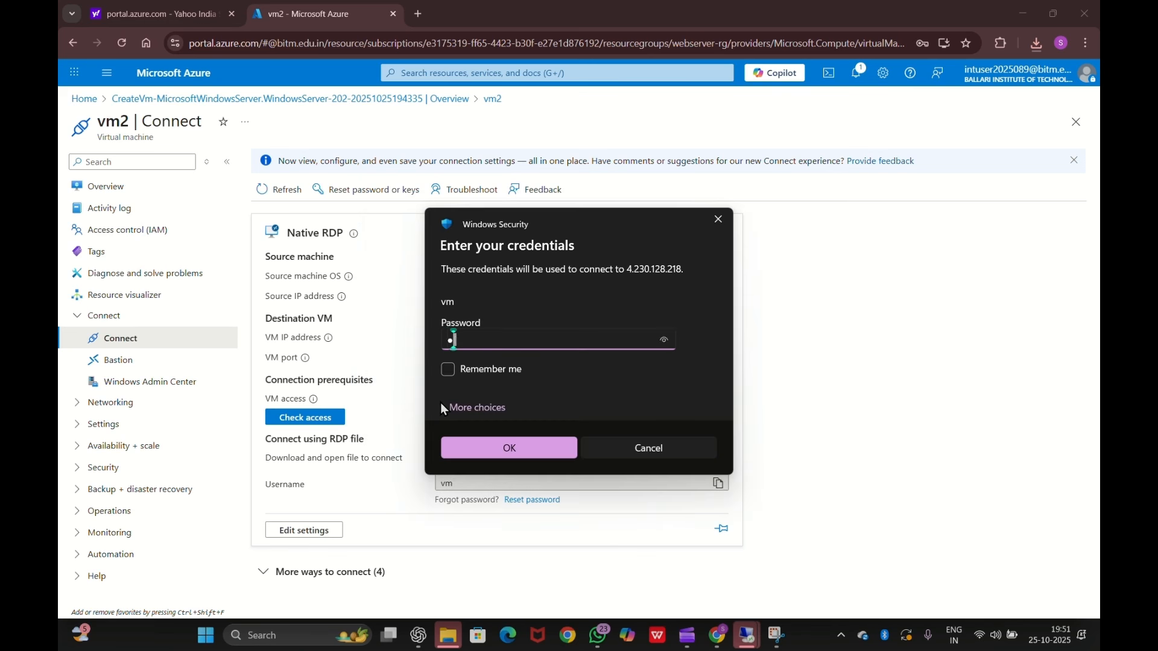
type("•••••••")
left_click(498, 449)
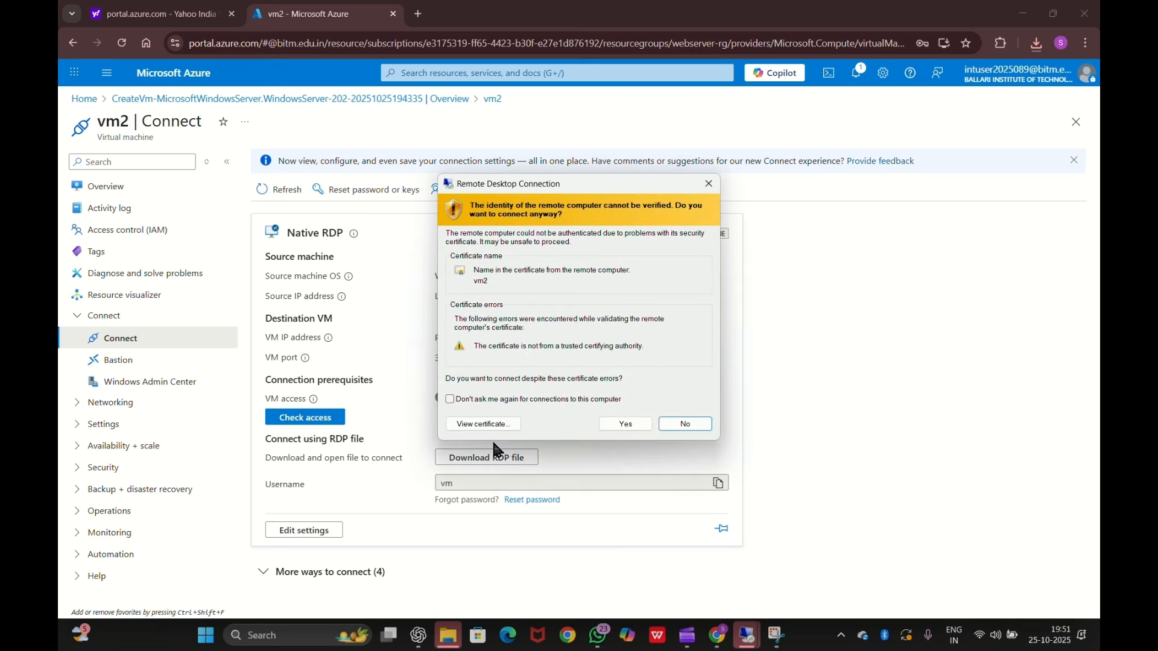
left_click(641, 424)
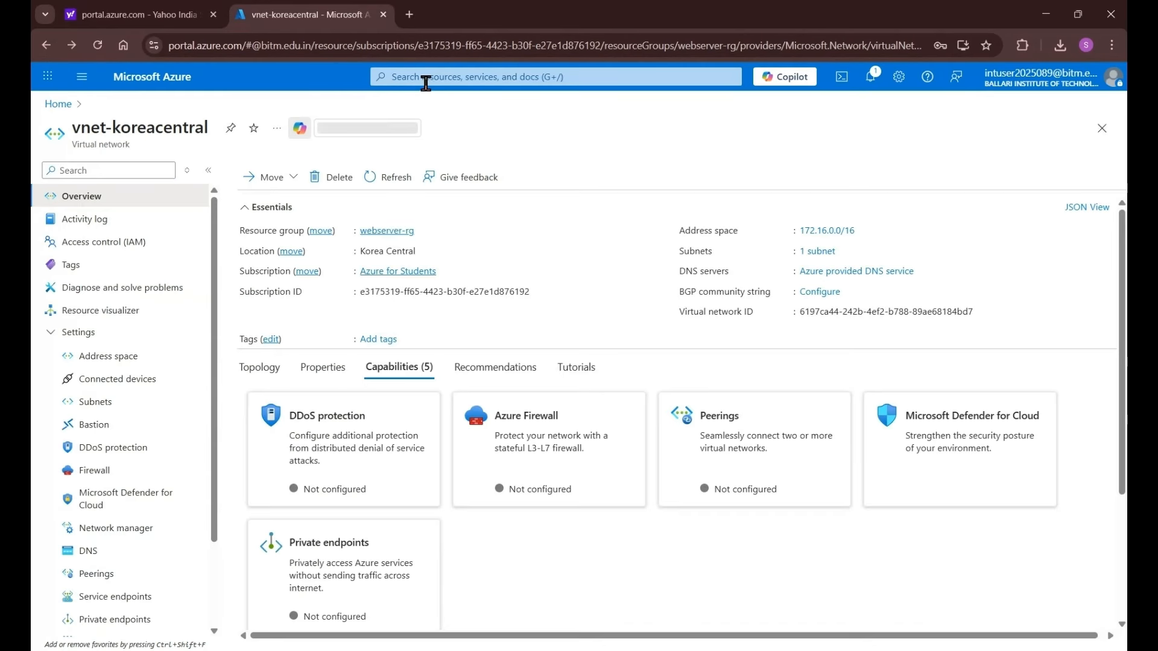
- Search 'vnet', open vnet-koreacentral-1 from Virtual networks, and view its empty Peerings page
left_click(426, 78)
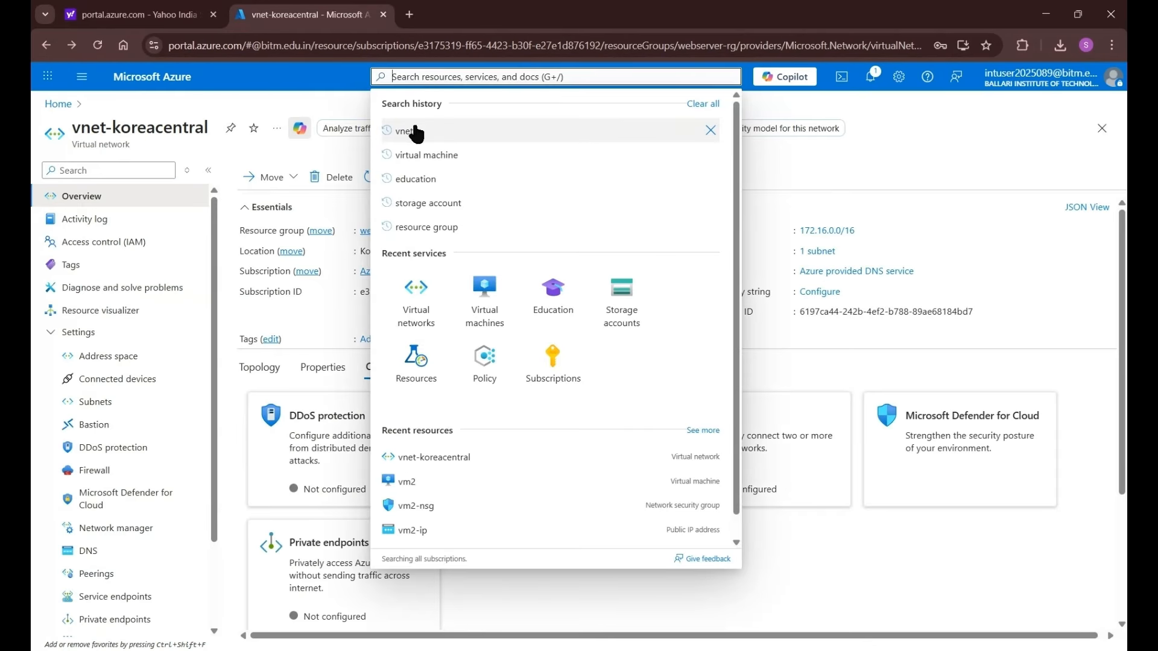
type("v")
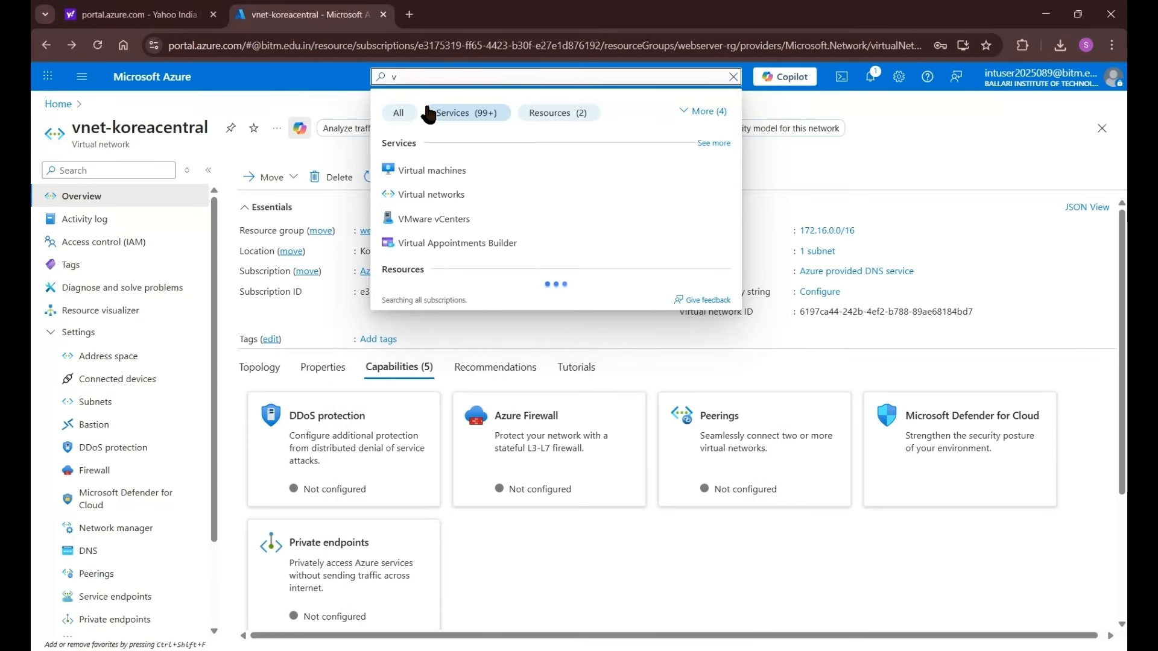
type("net")
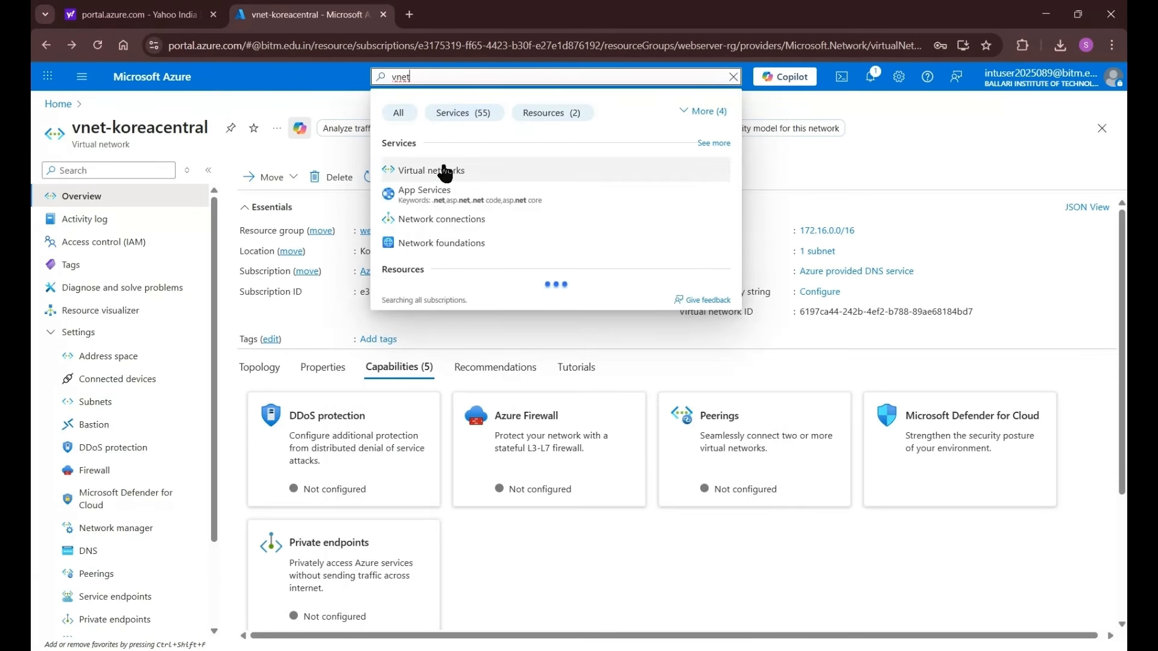
left_click(489, 170)
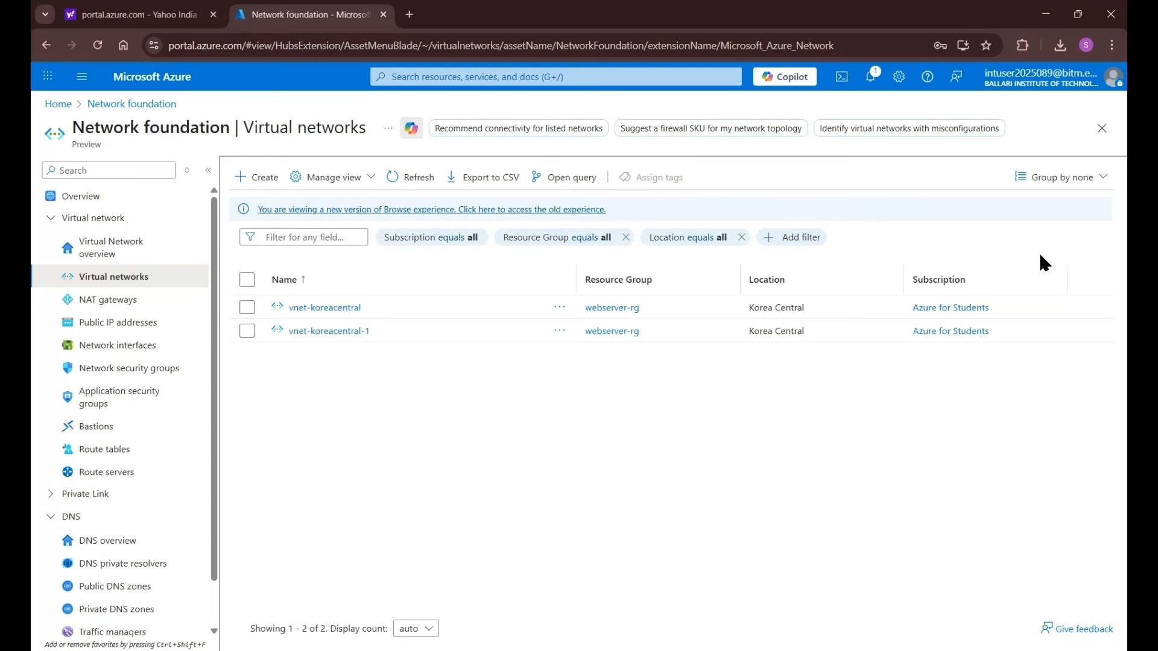
left_click(328, 333)
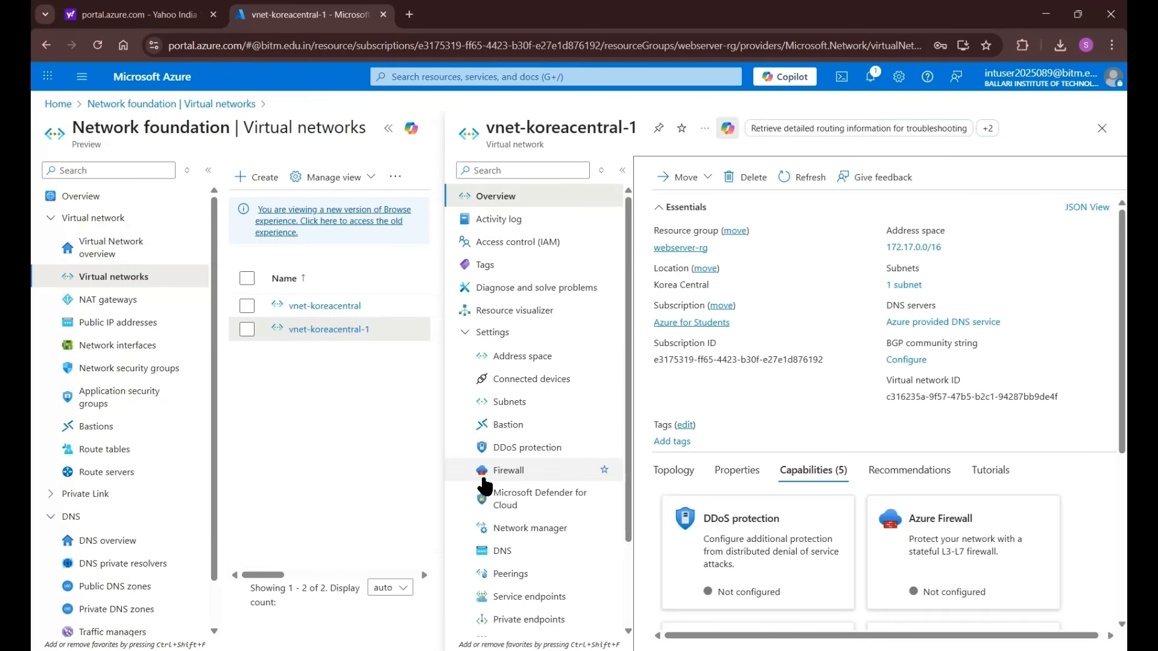
scroll(484, 485, "down", 2)
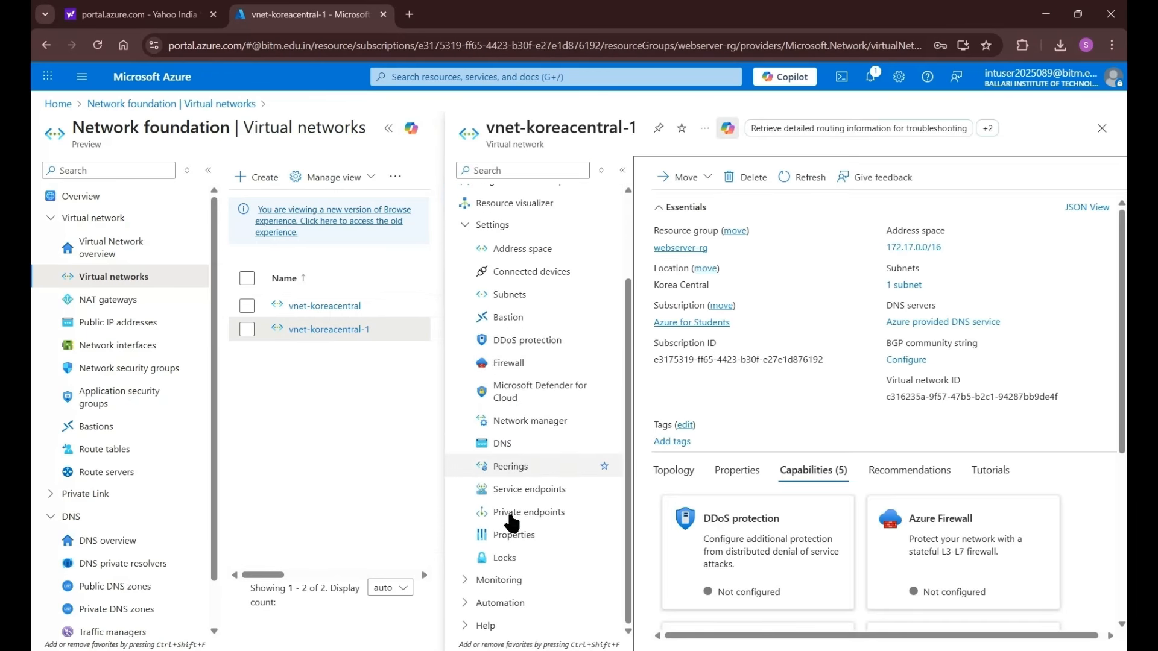
left_click(514, 468)
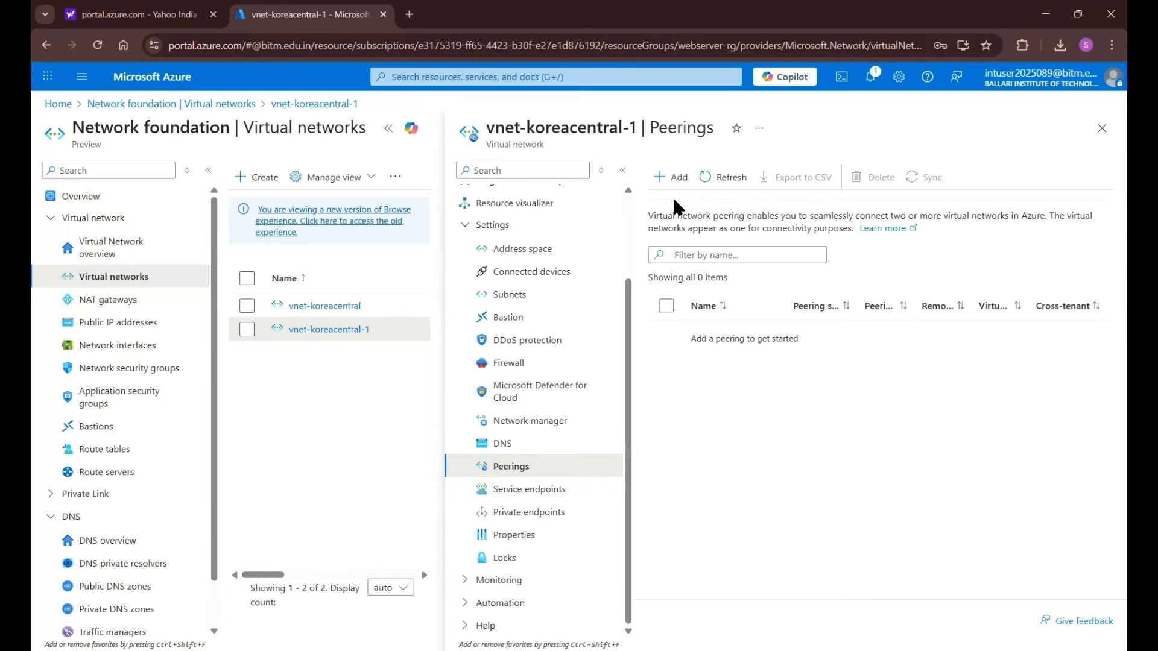
- Start a new peering, name the remote link 'link2to1' and select vnet-koreacentral as the remote network
left_click(667, 186)
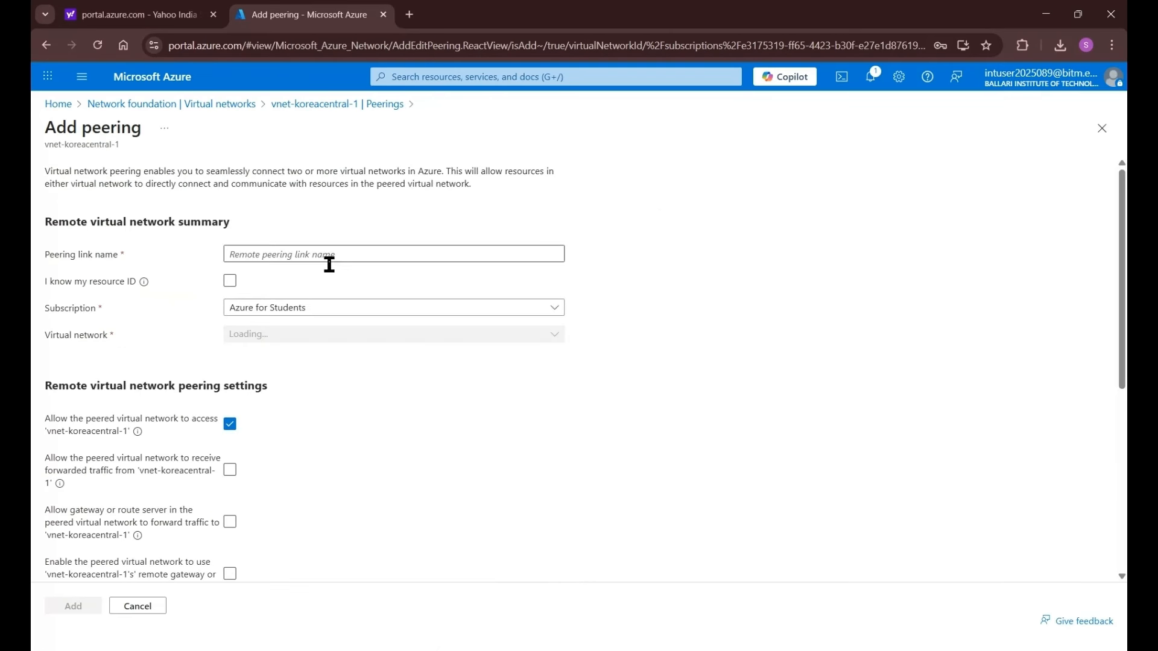
left_click(243, 254)
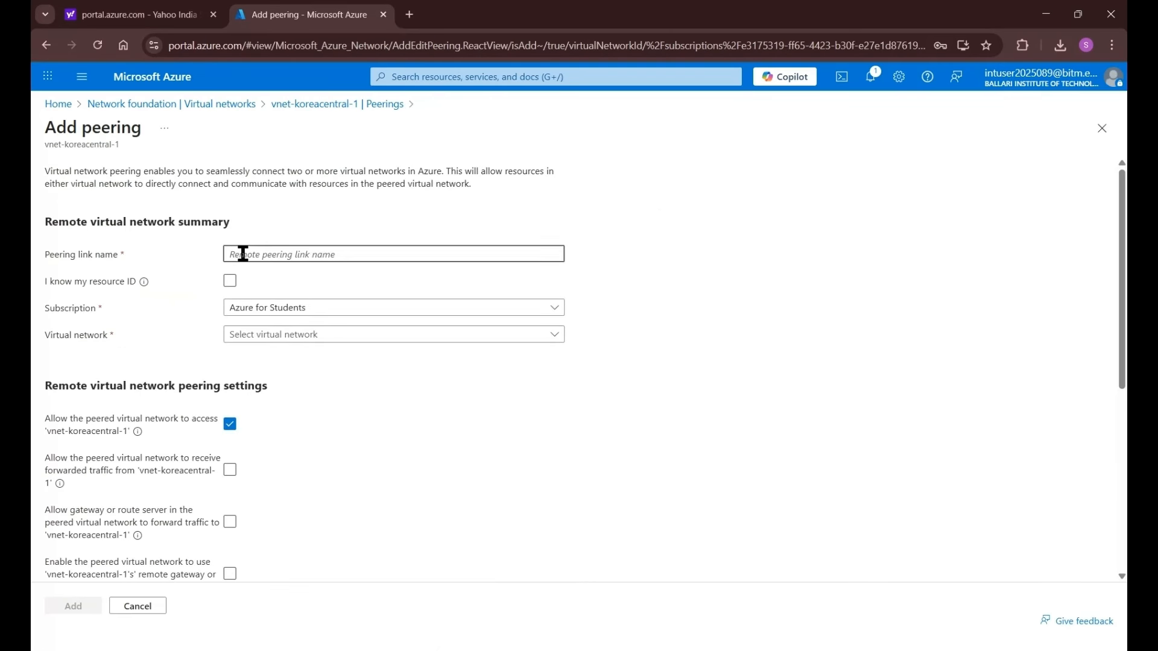
type("link2to1")
scroll(291, 280, "down", 1)
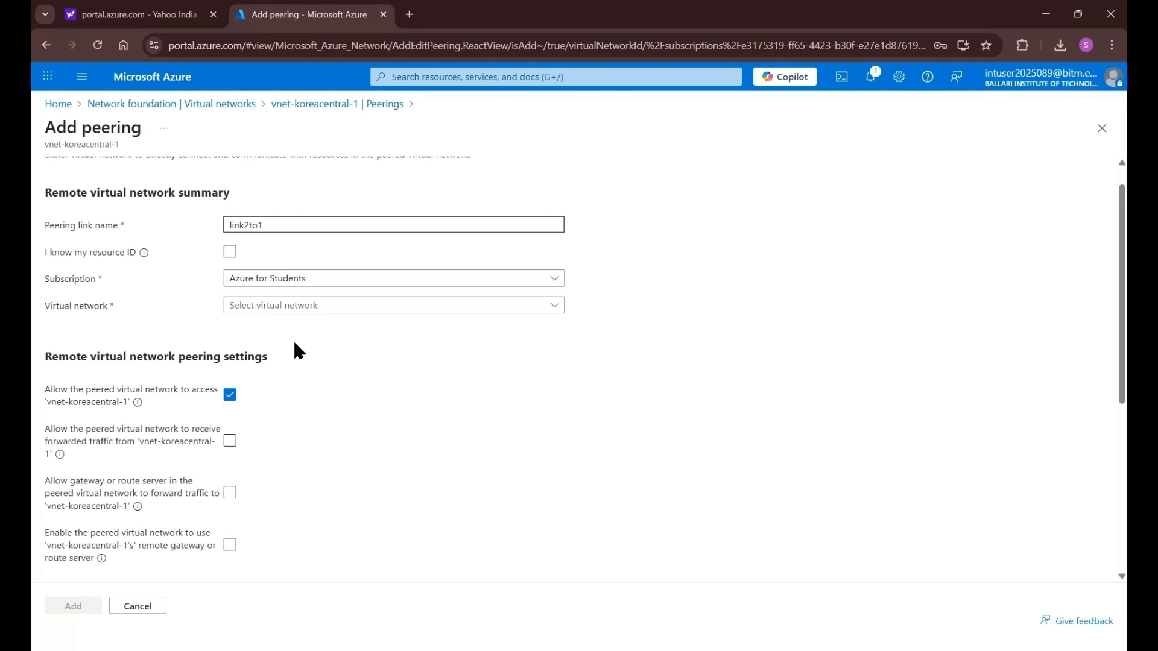
scroll(293, 339, "down", 1)
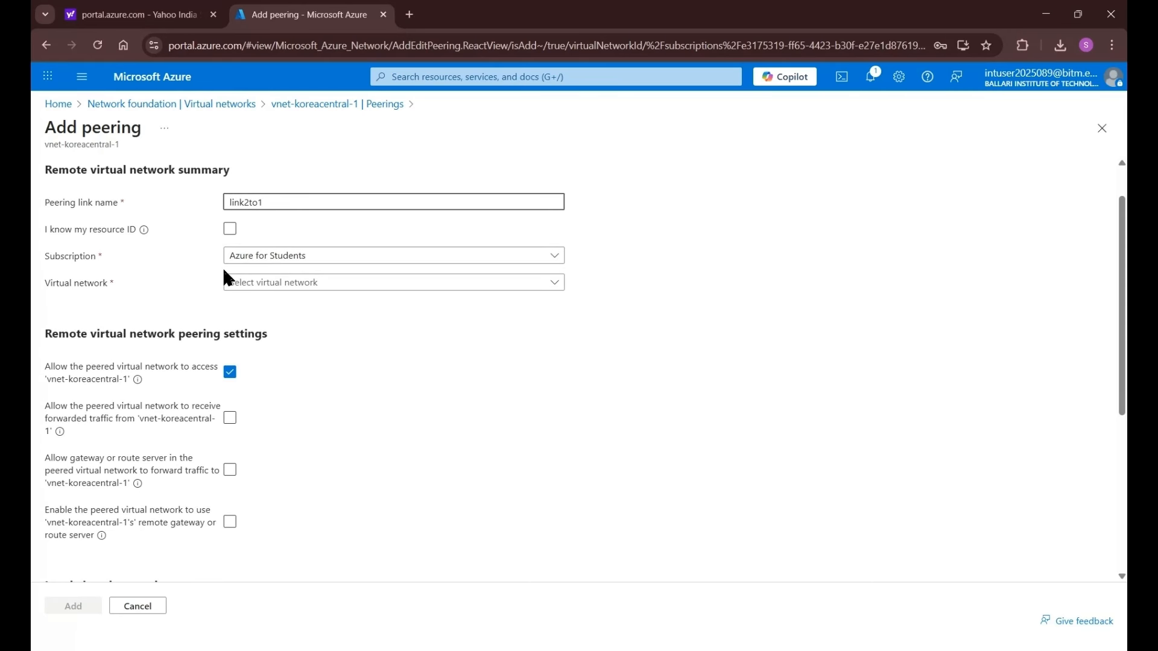
left_click(251, 287)
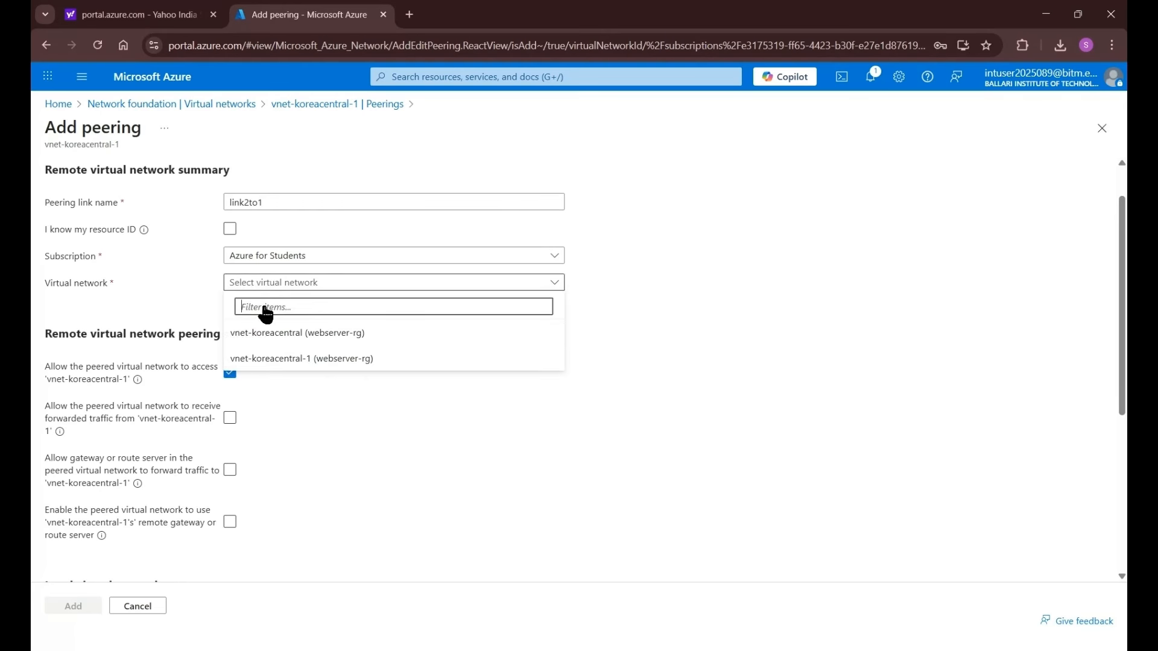
left_click(341, 336)
scroll(356, 304, "down", 2)
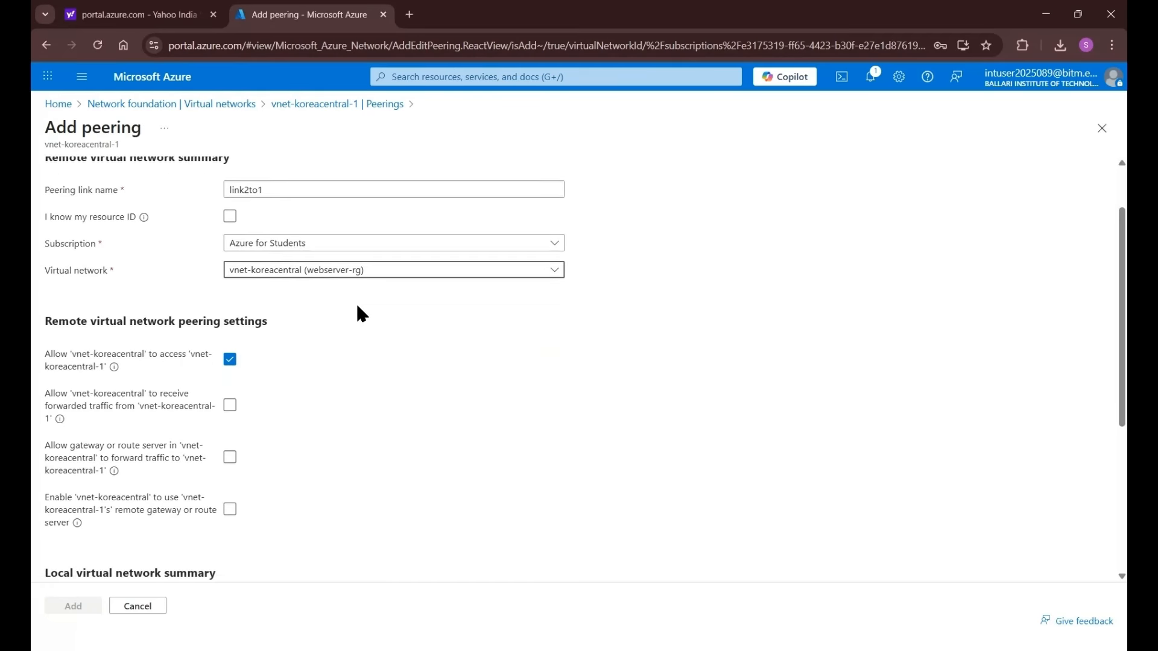
scroll(362, 297, "up", 2)
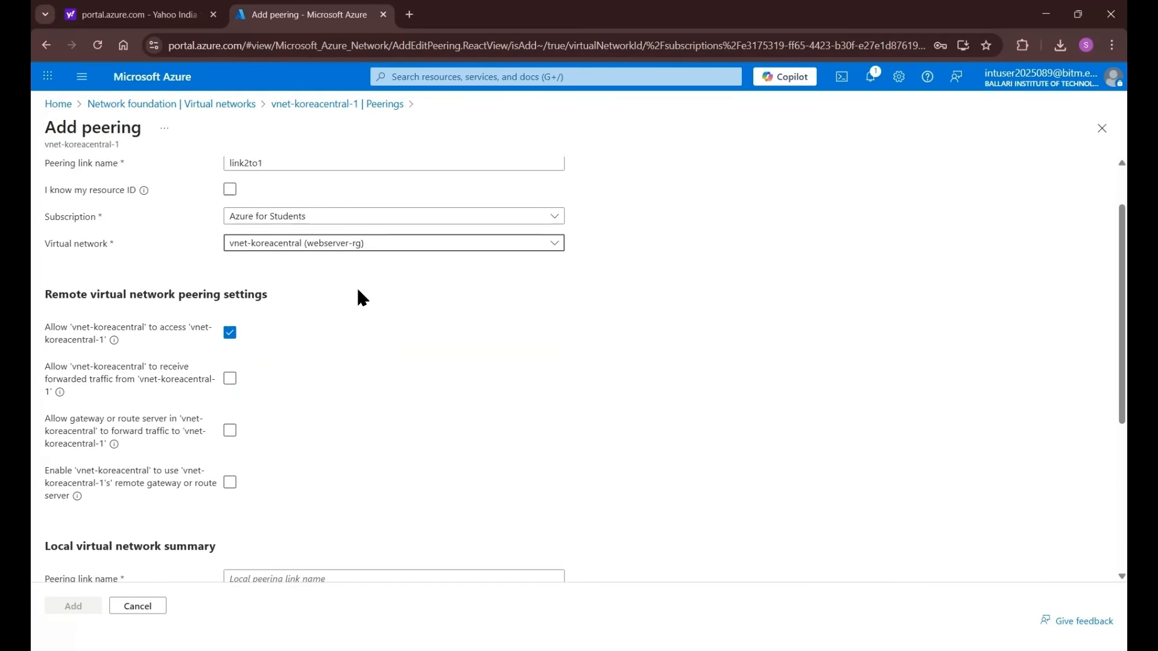
scroll(241, 290, "down", 1)
scroll(233, 418, "down", 4)
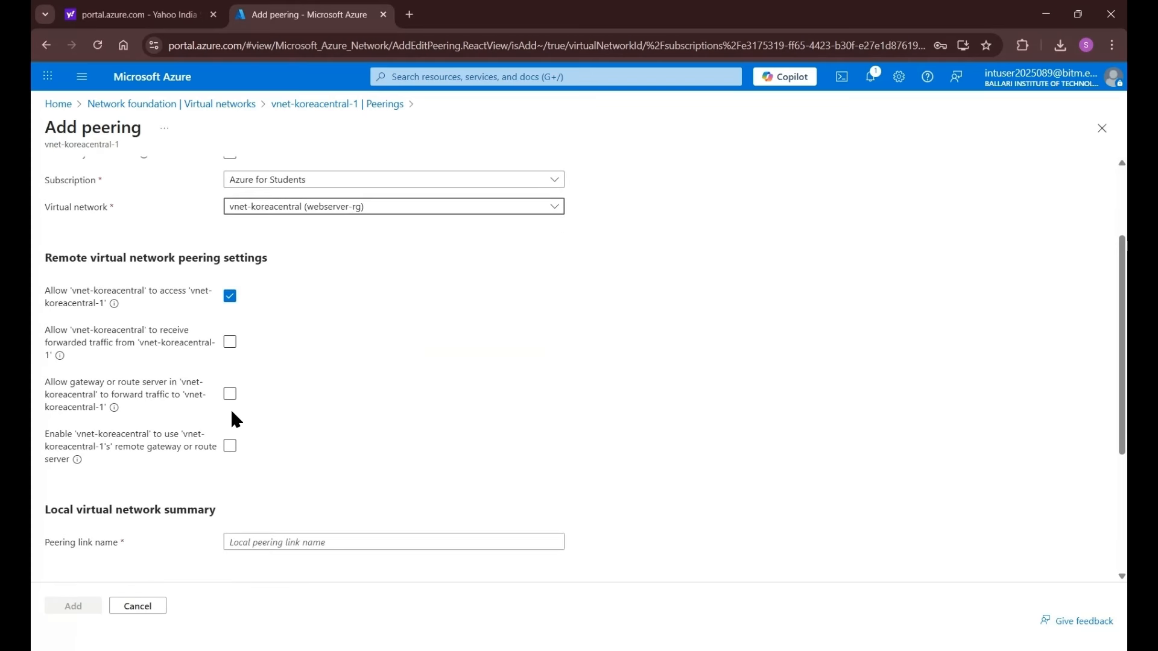
scroll(233, 416, "down", 2)
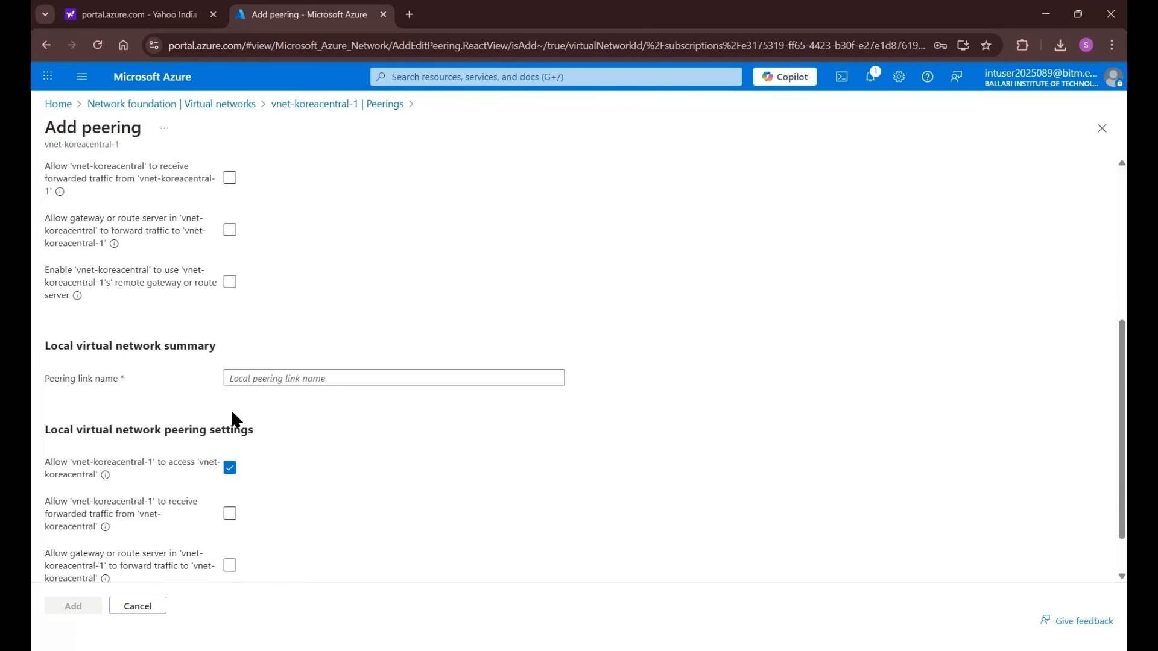
scroll(151, 248, "up", 5)
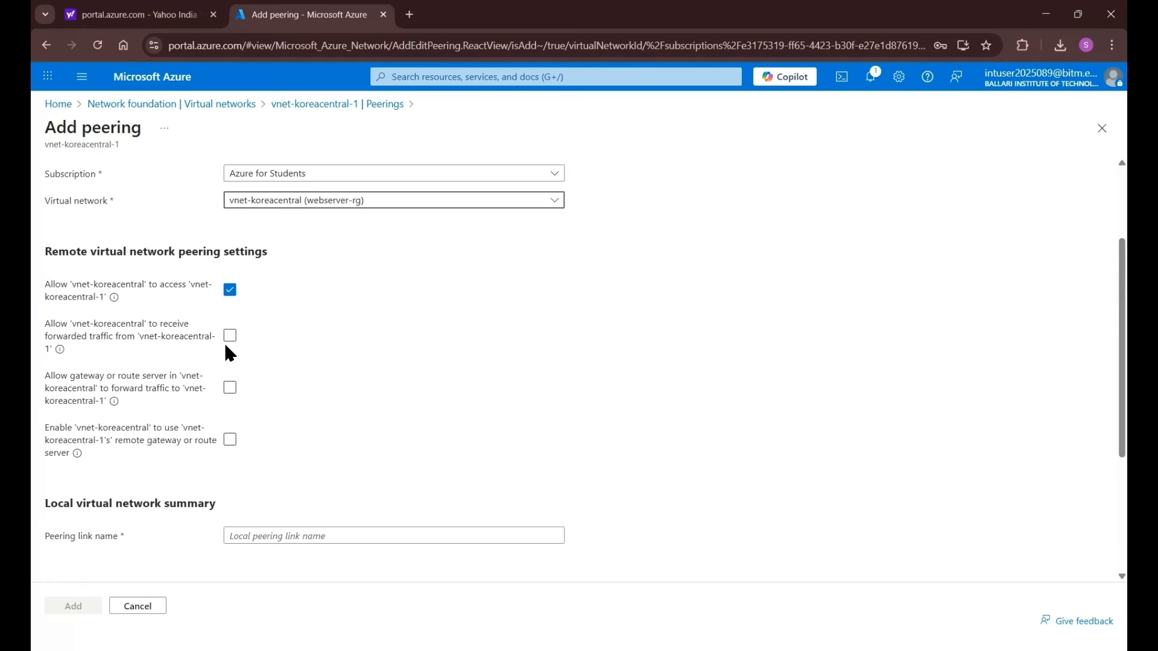
scroll(186, 395, "down", 2)
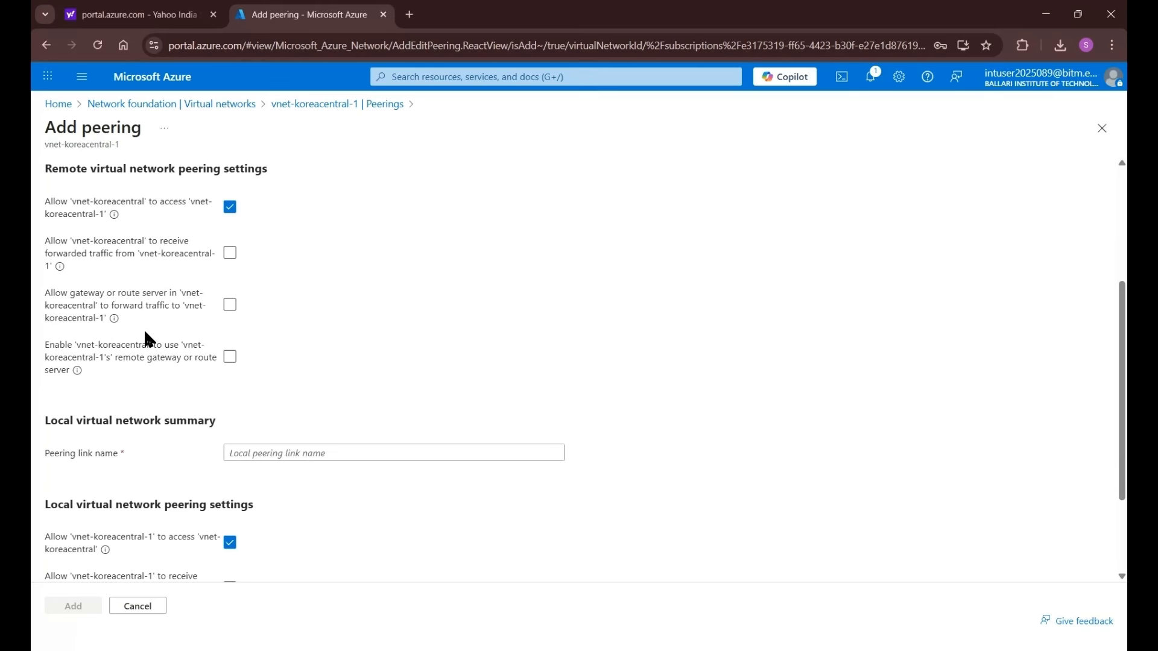
scroll(319, 345, "down", 1)
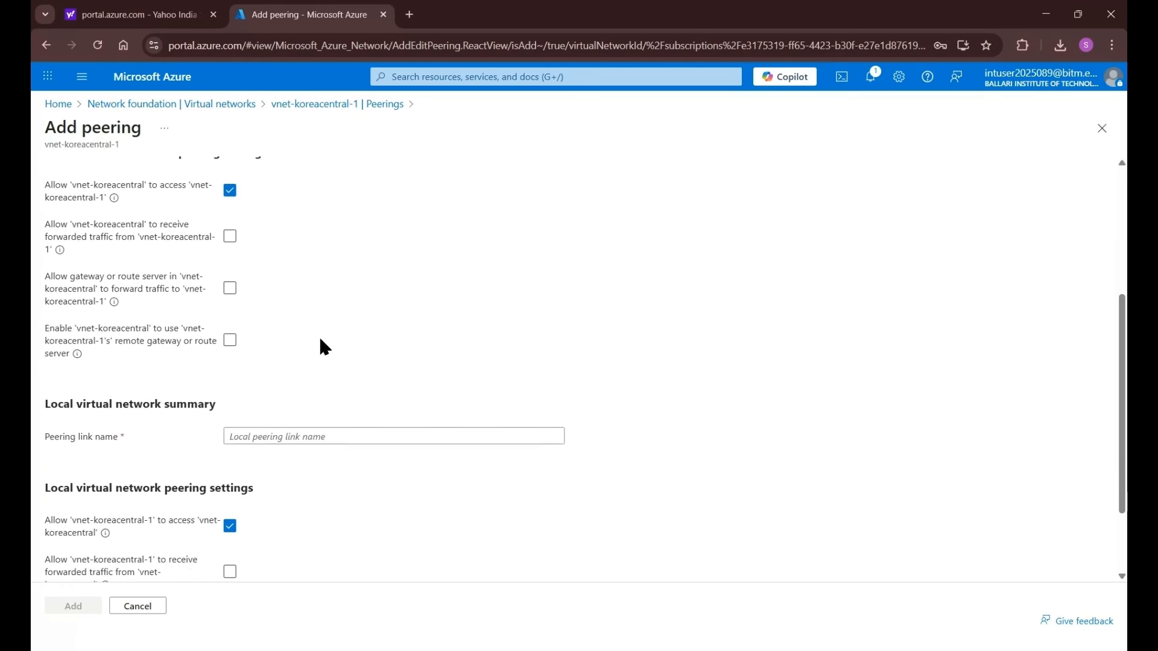
scroll(240, 379, "down", 1)
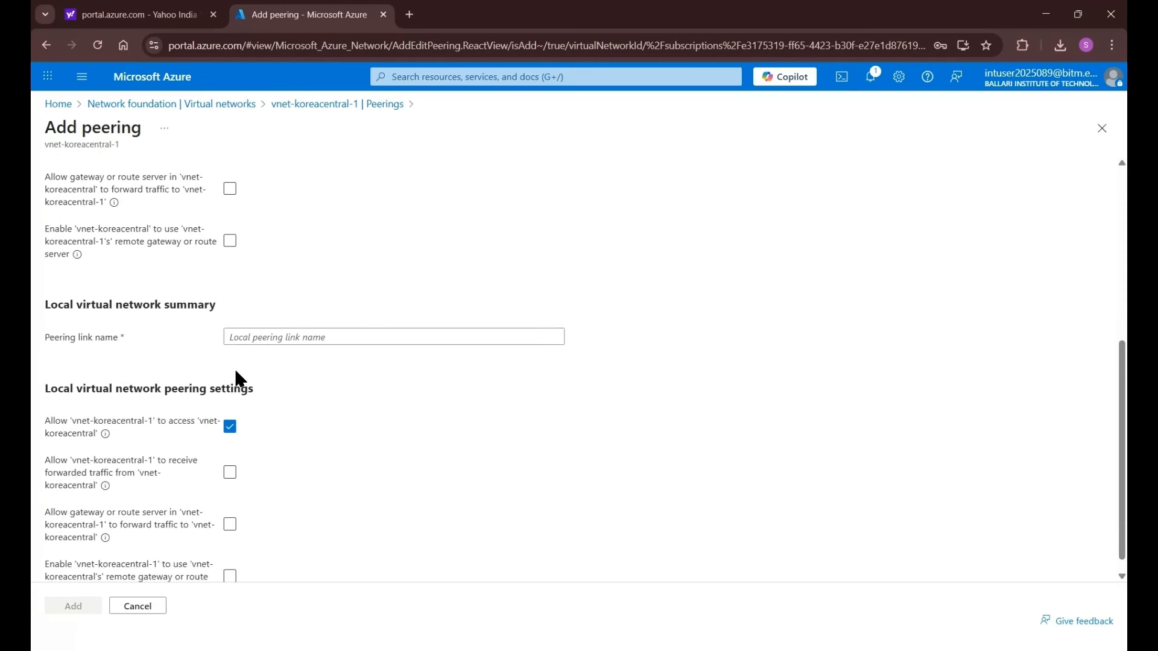
- Name the local link 'link1to2' and add the peering
left_click(279, 340)
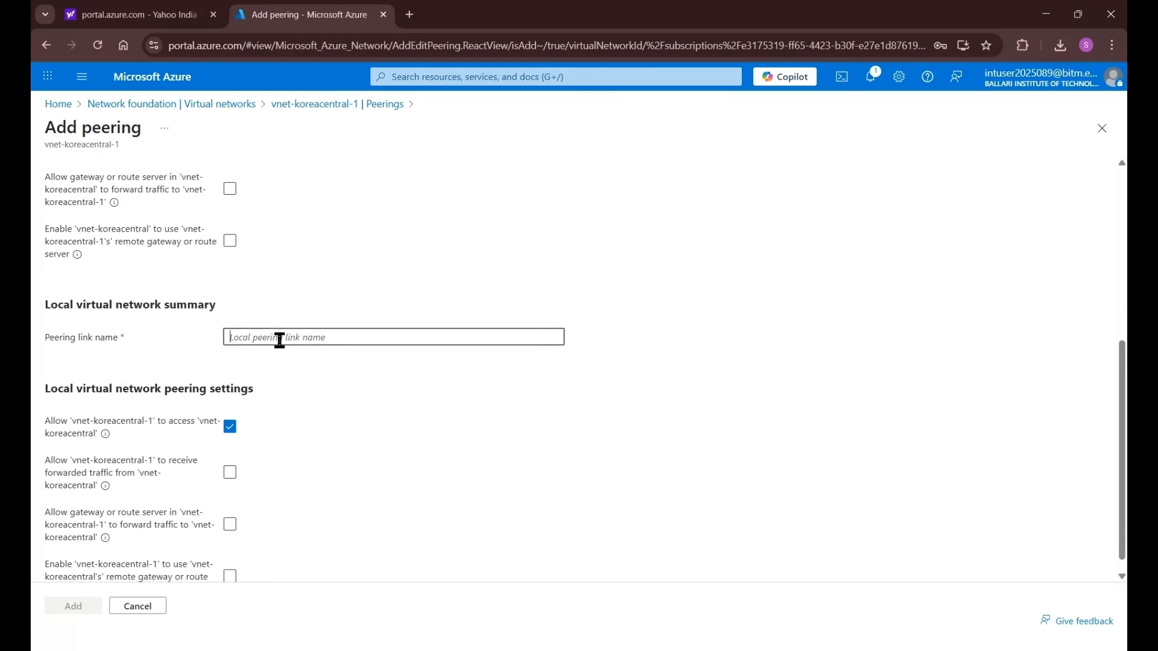
scroll(244, 298, "up", 4)
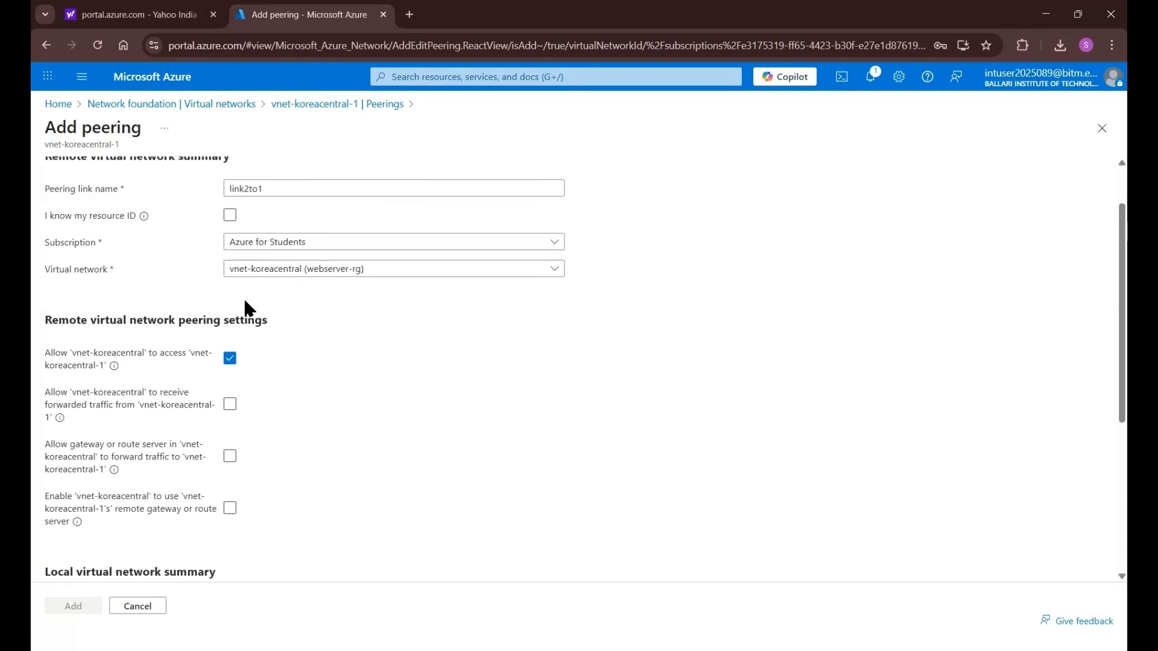
scroll(243, 296, "up", 1)
scroll(242, 295, "down", 3)
scroll(164, 235, "up", 3)
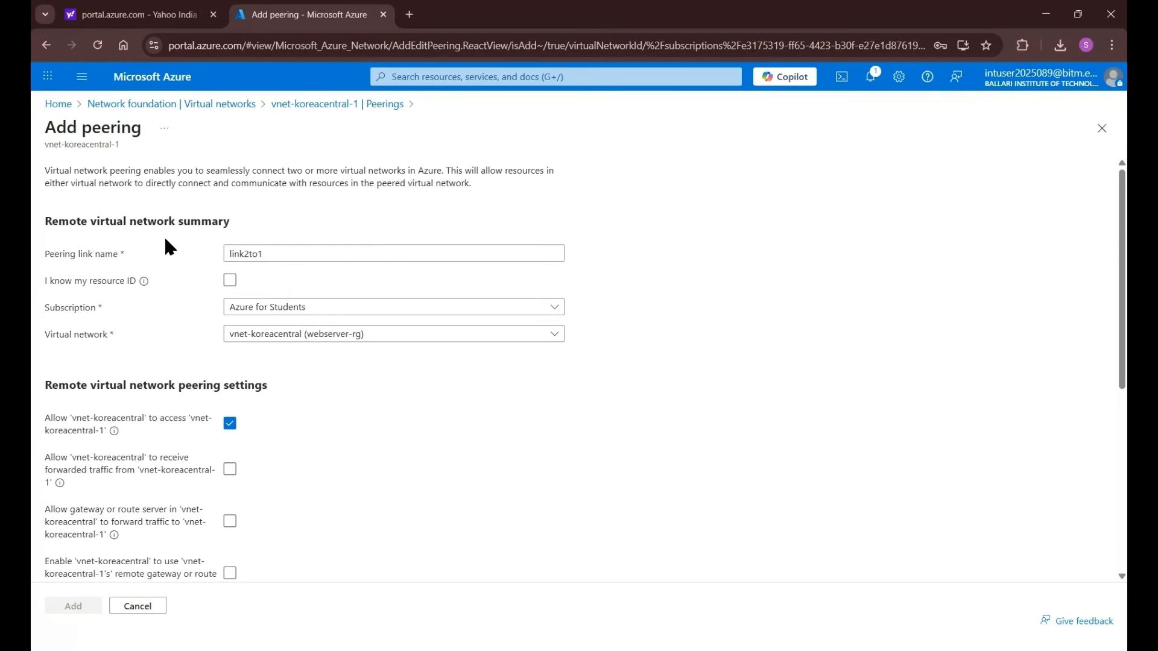
scroll(168, 246, "down", 5)
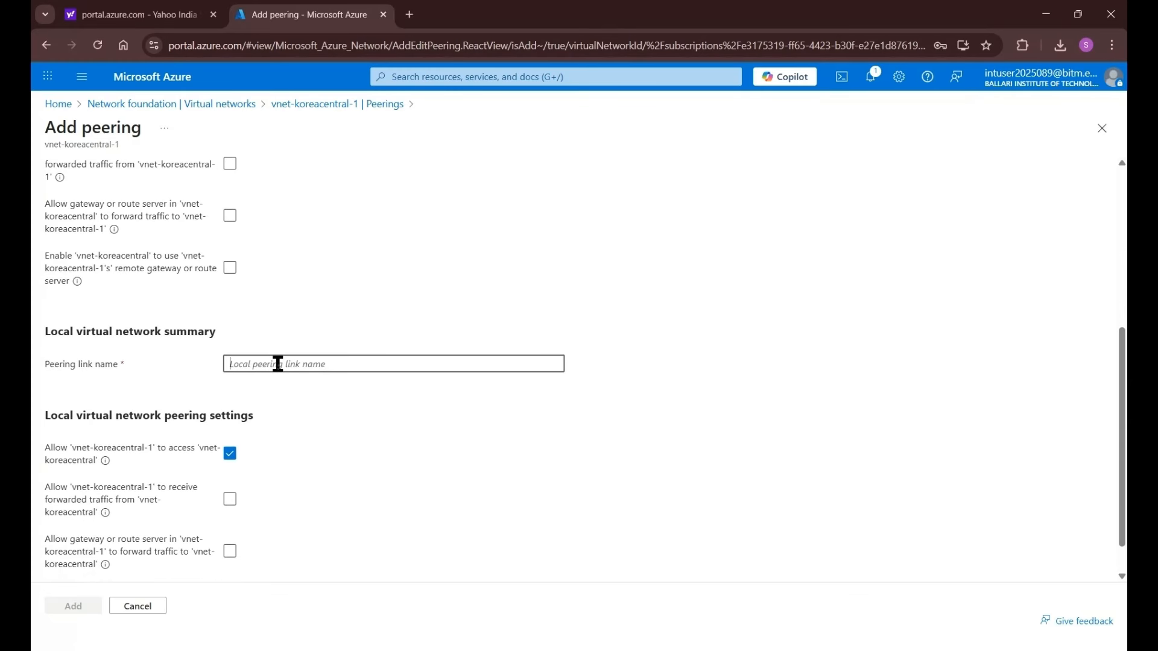
type("link1")
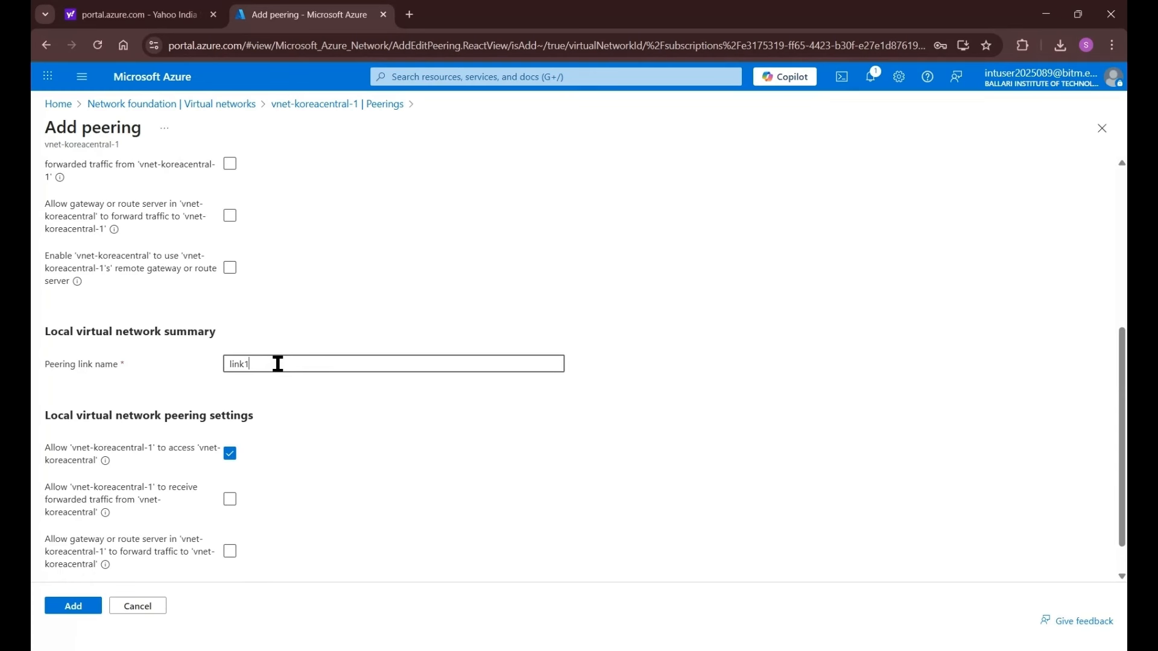
type("to2")
scroll(361, 328, "up", 7)
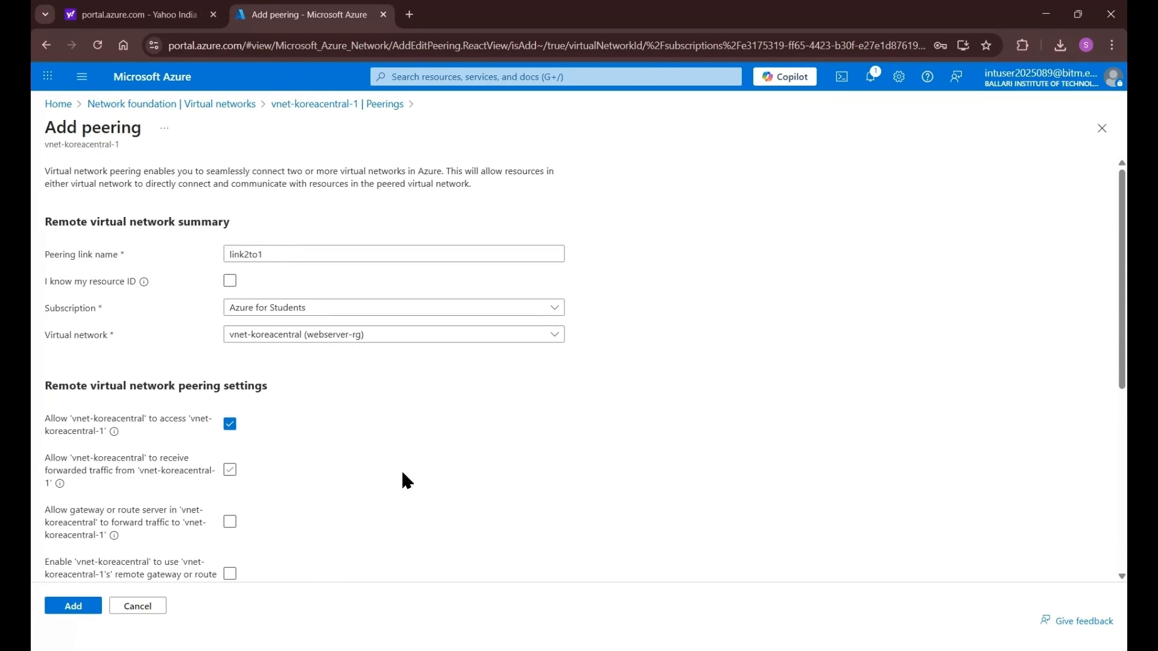
scroll(401, 478, "down", 6)
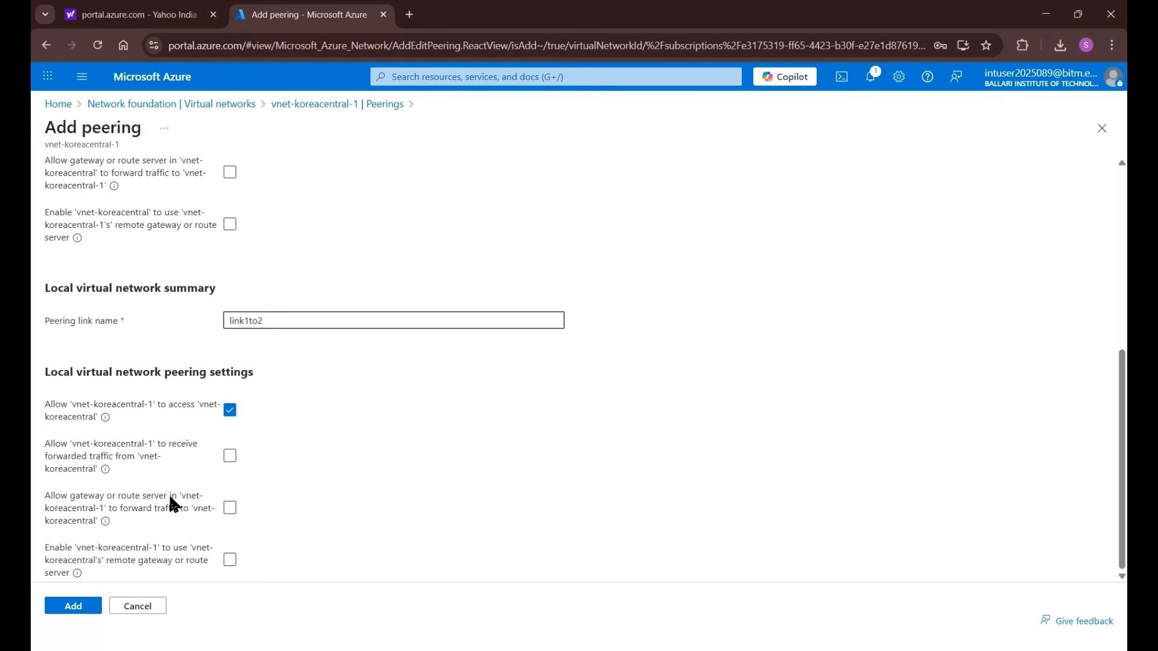
left_click(86, 603)
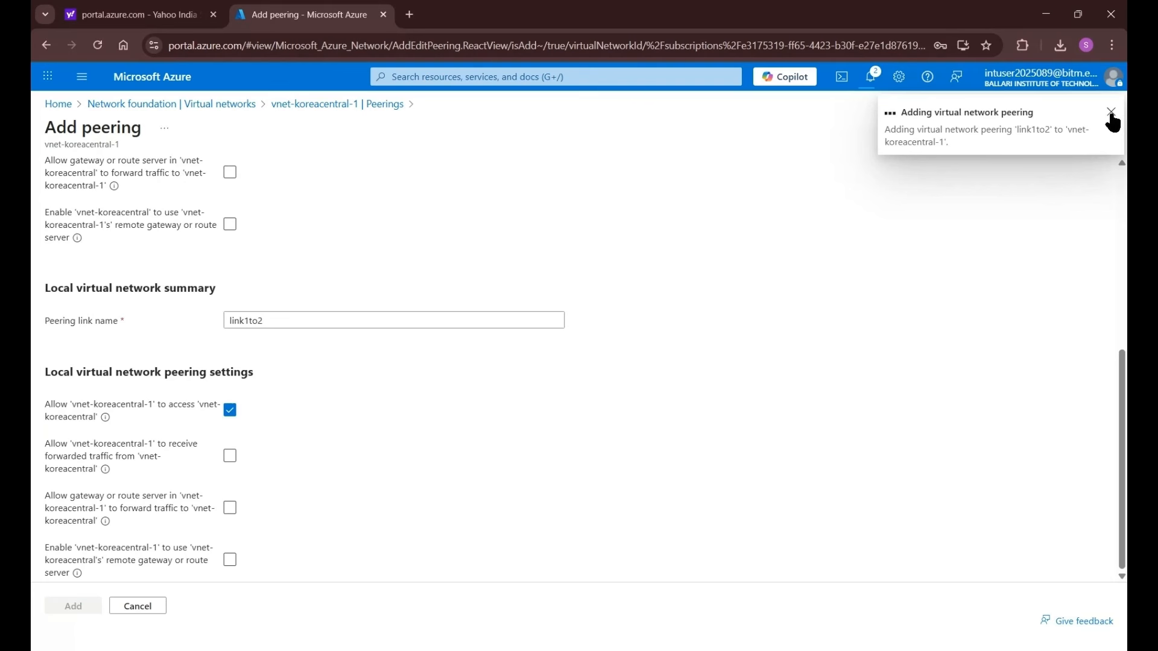
- Check in Notifications that both peerings succeeded, then confirm link1to2 is fully synchronized and connected
left_click(873, 78)
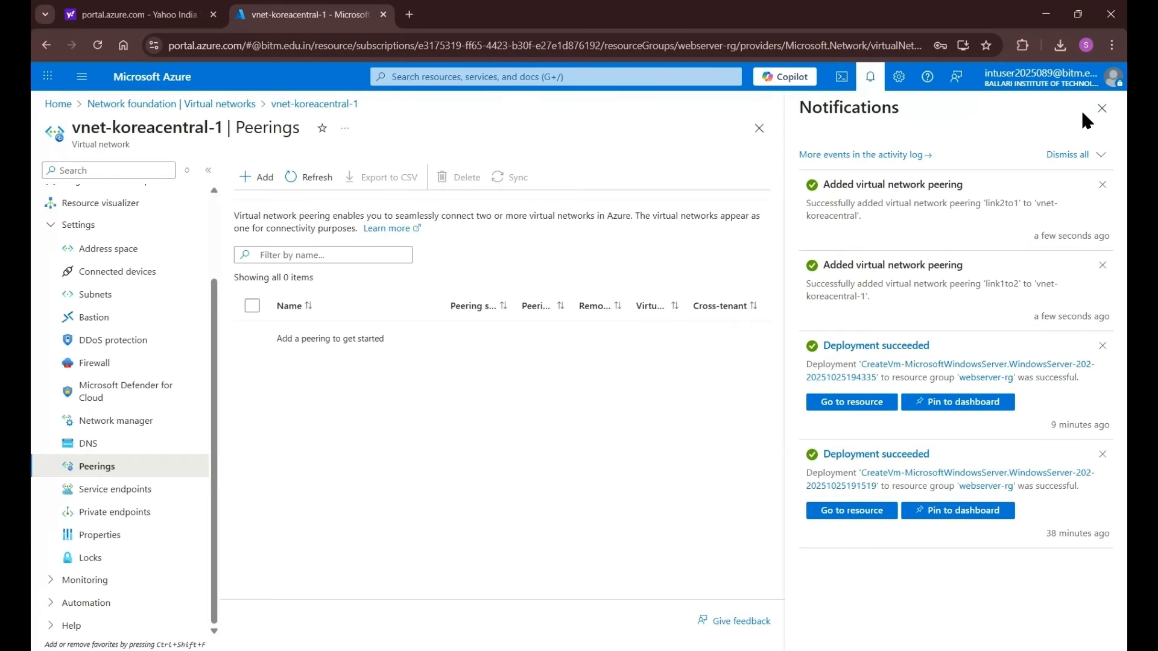
left_click(1100, 110)
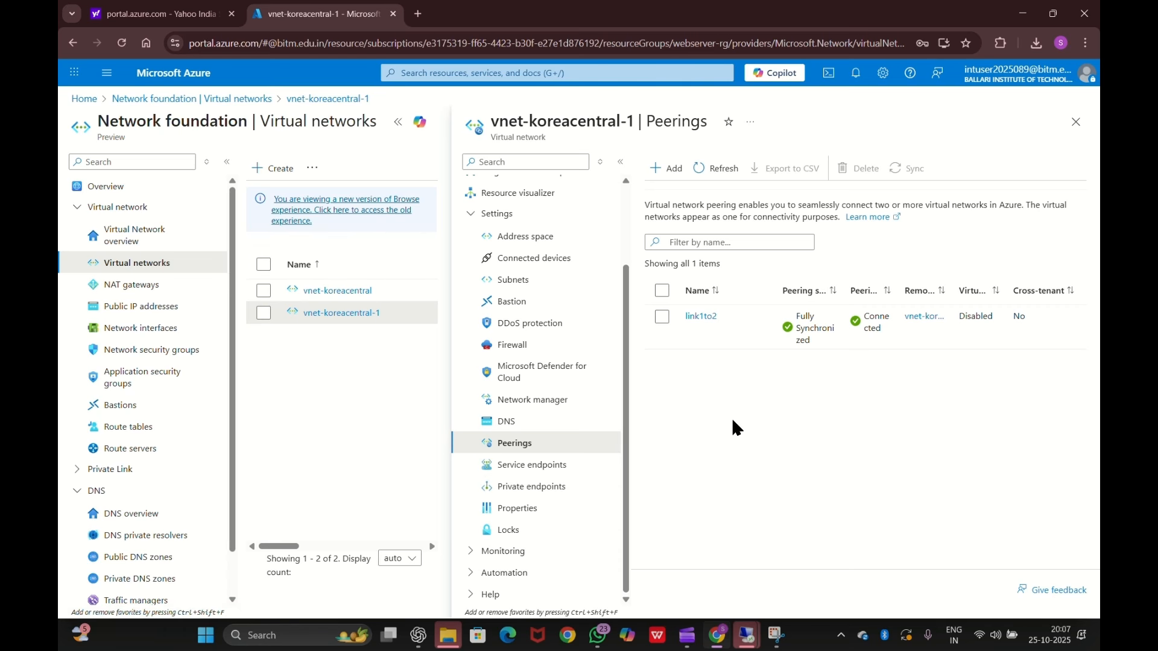
mouse_move(753, 638)
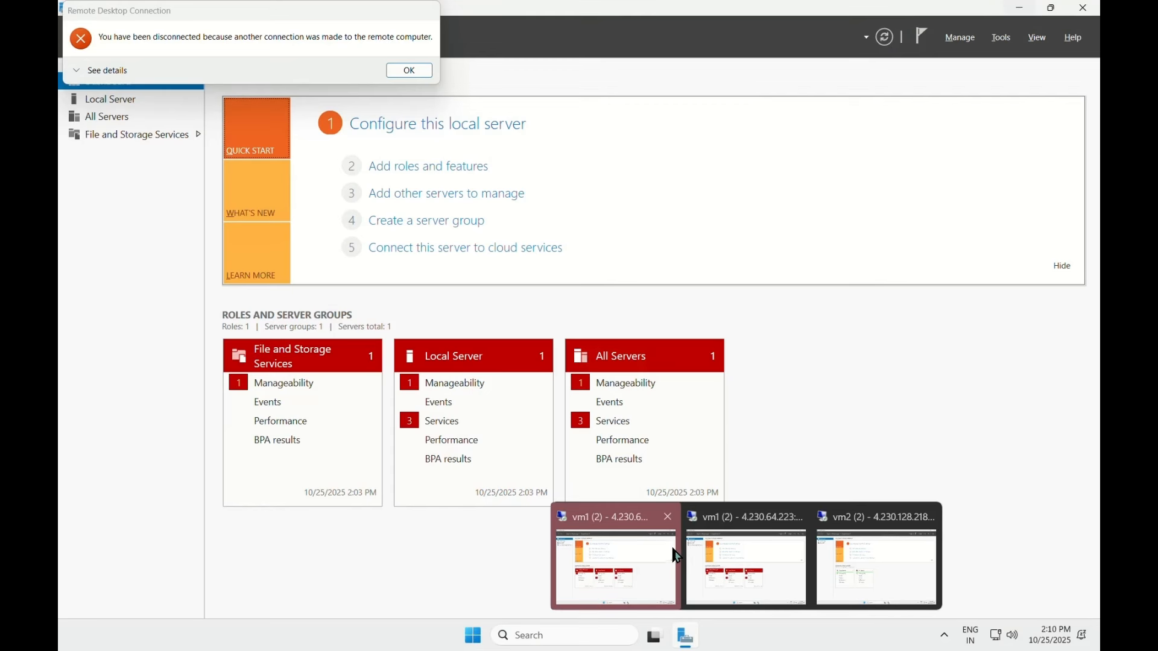
- Close the disconnected vm1 session and switch to the live vm1 session
left_click(672, 526)
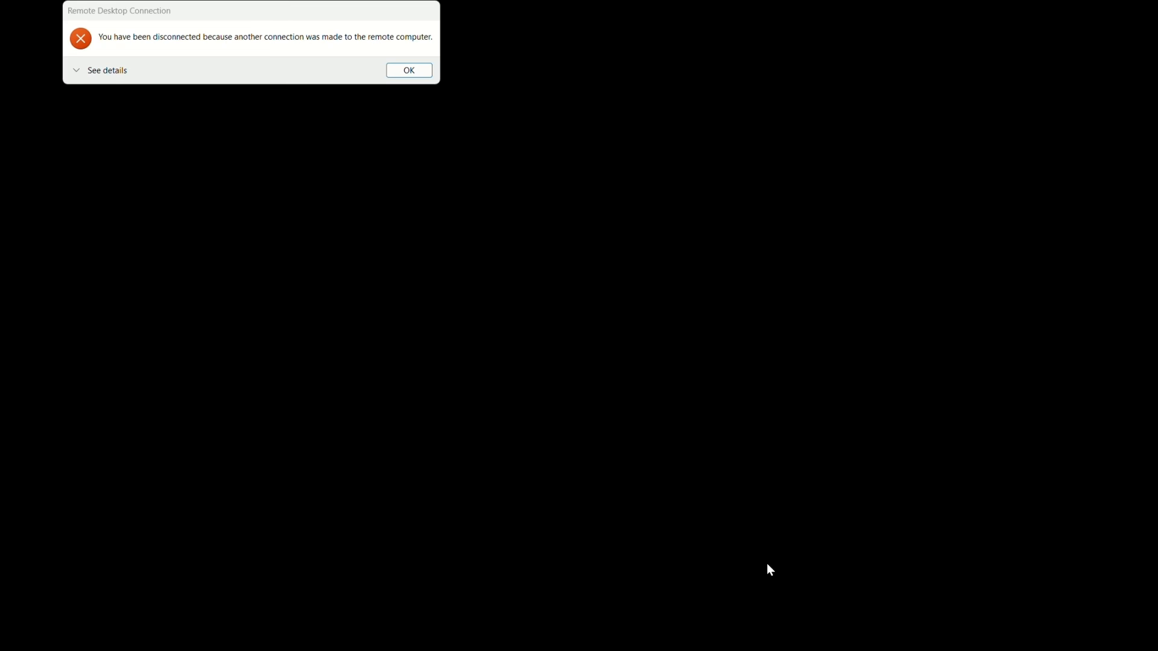
left_click(412, 71)
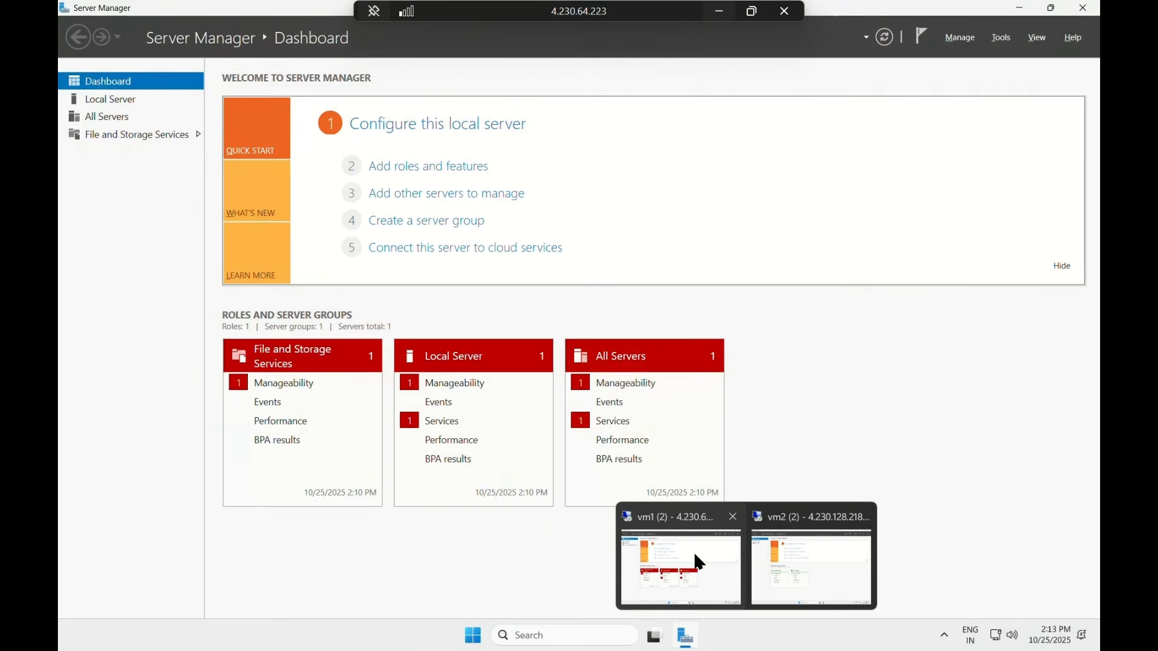
left_click(695, 557)
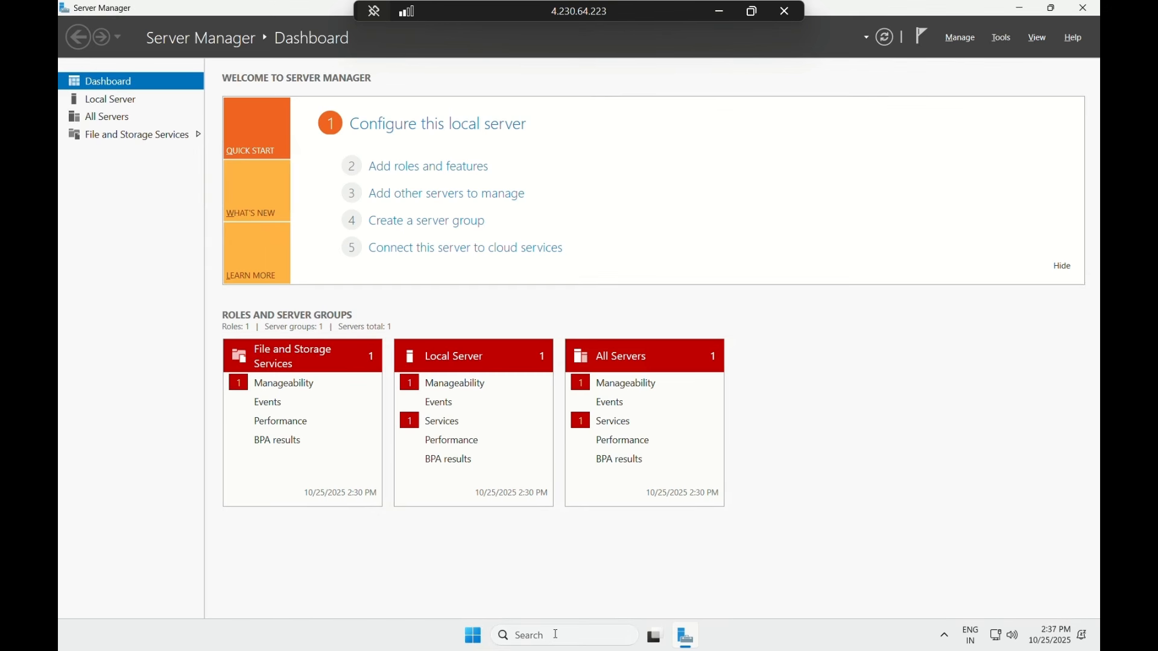
- Run ipconfig /all in a vm1 command prompt and highlight its IPv4 address 172.16.0.4
key("super+r")
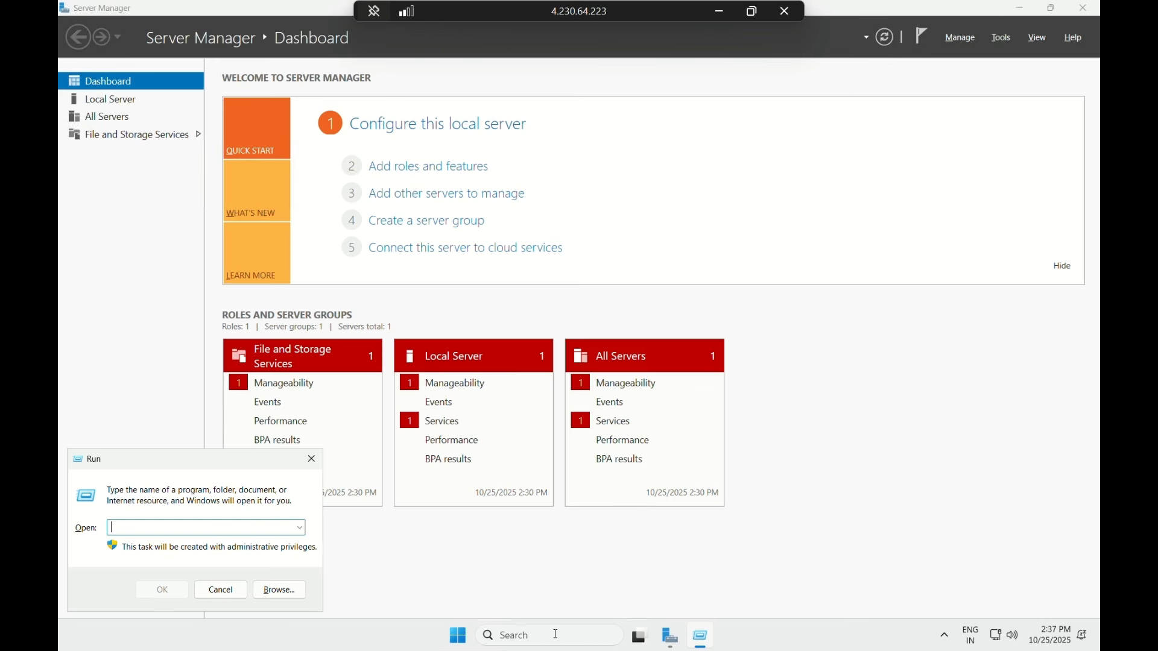
type("cmd")
key("Return")
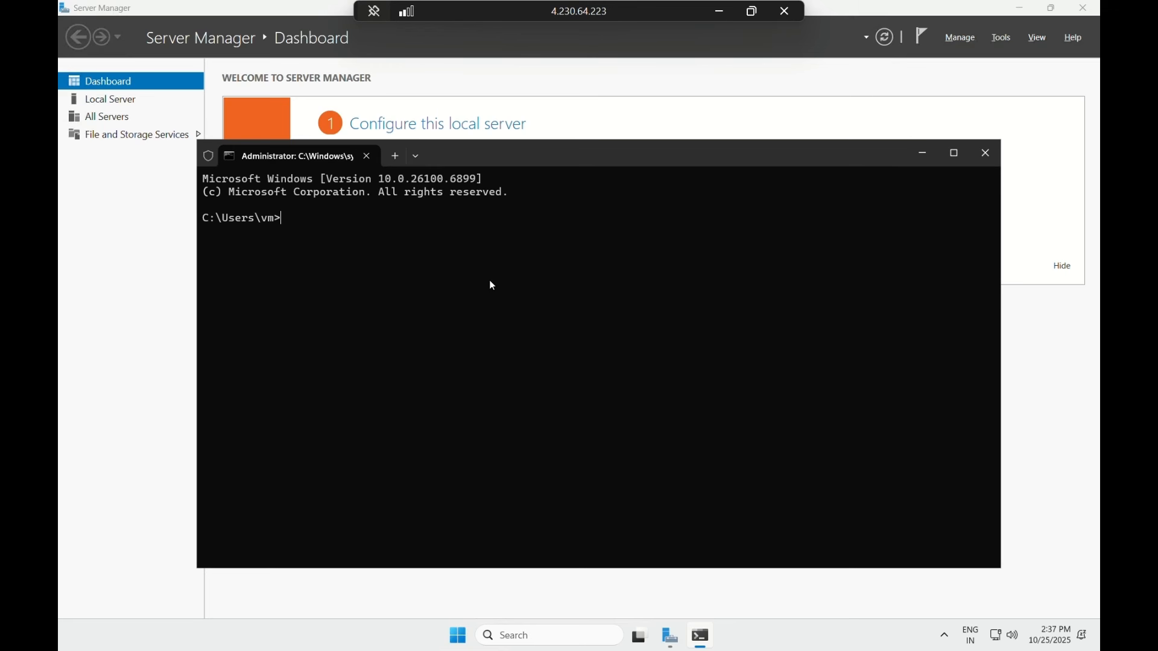
type("i[")
key("BackSpace")
key("BackSpace")
type("pconfig/all")
type("i")
key("Return")
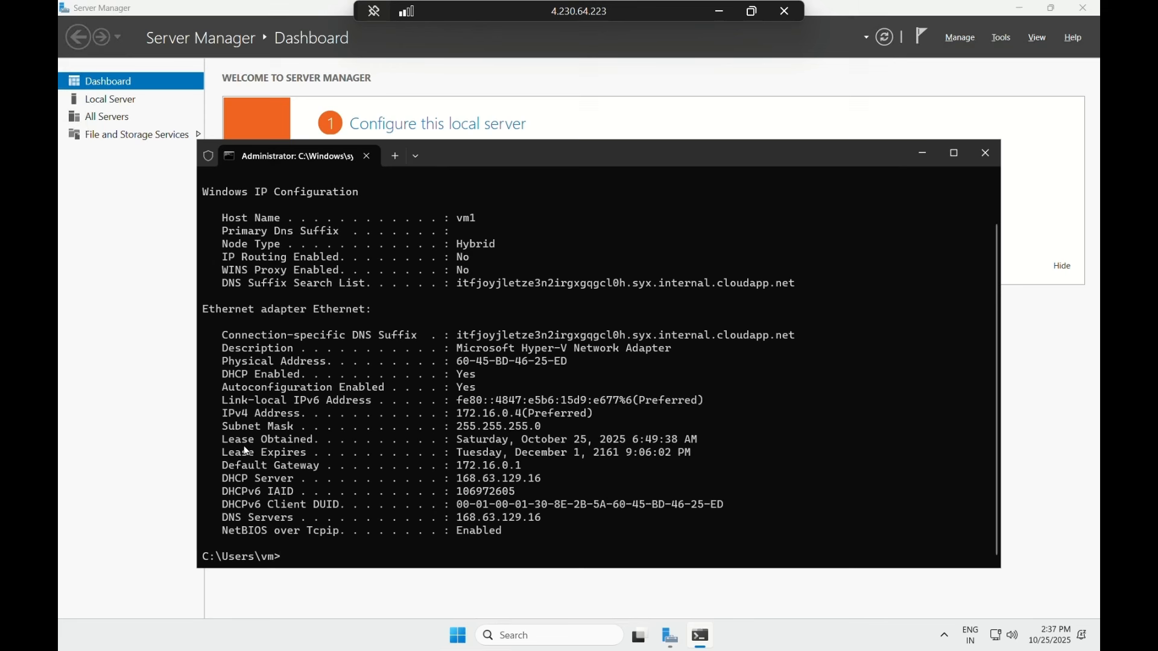
left_click_drag(223, 420, 541, 414)
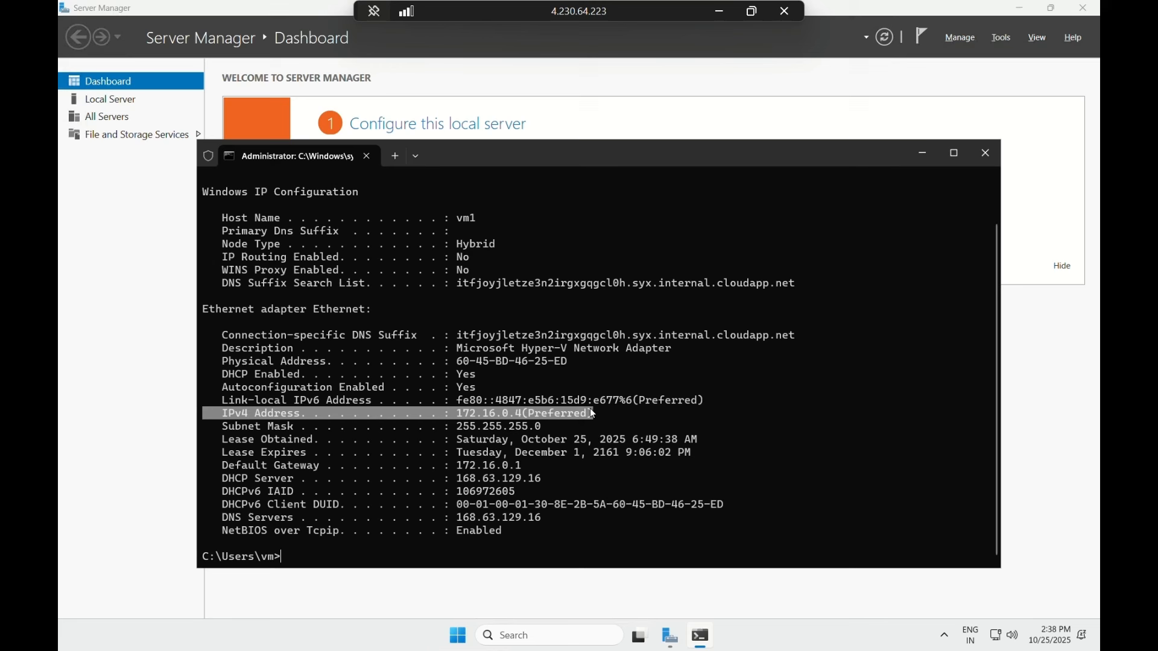
left_click(287, 554)
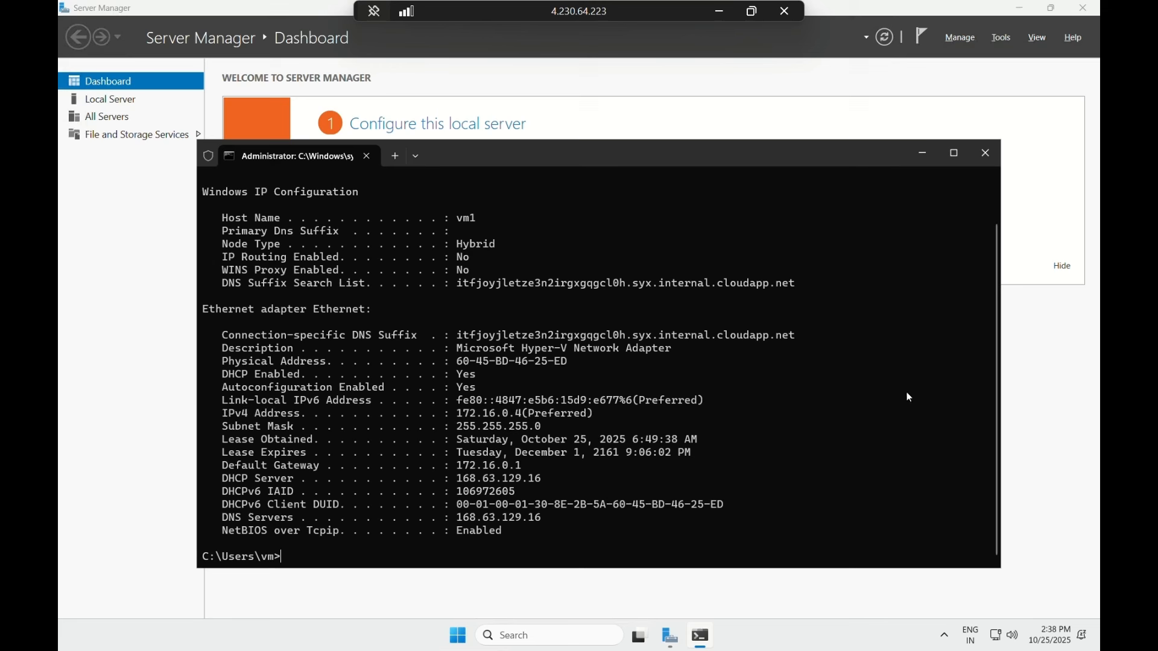
left_click(718, 11)
- On the vm2 session, run ipconfig /all in cmd and highlight IPv4 address 172.17.0.4
mouse_move(753, 645)
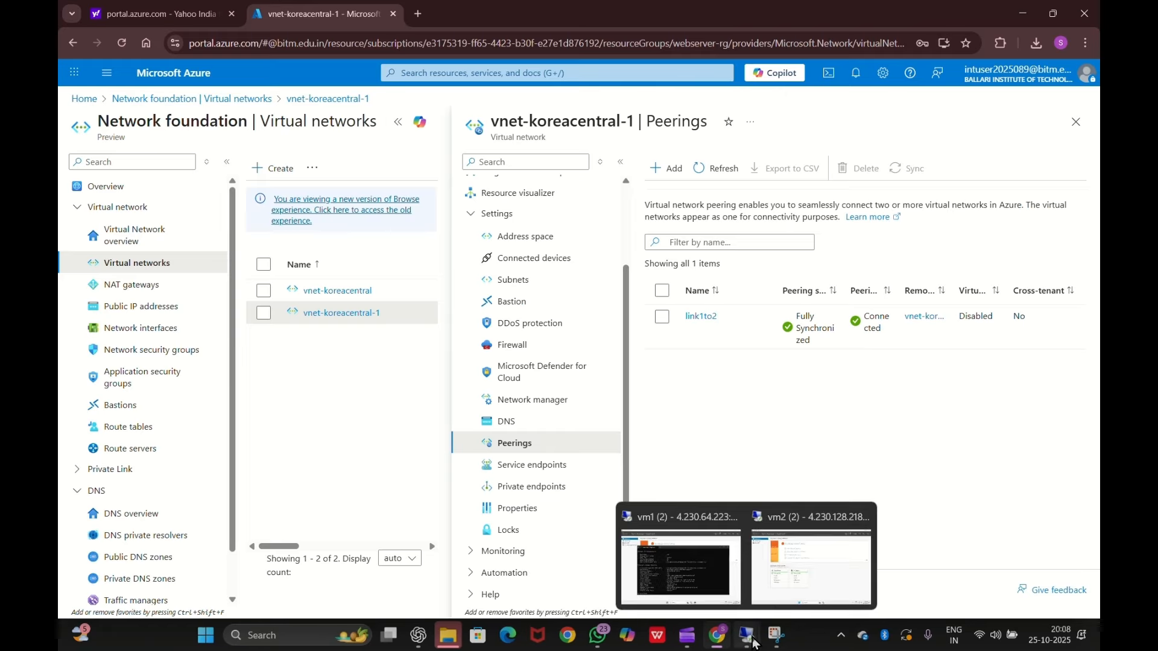
left_click(785, 583)
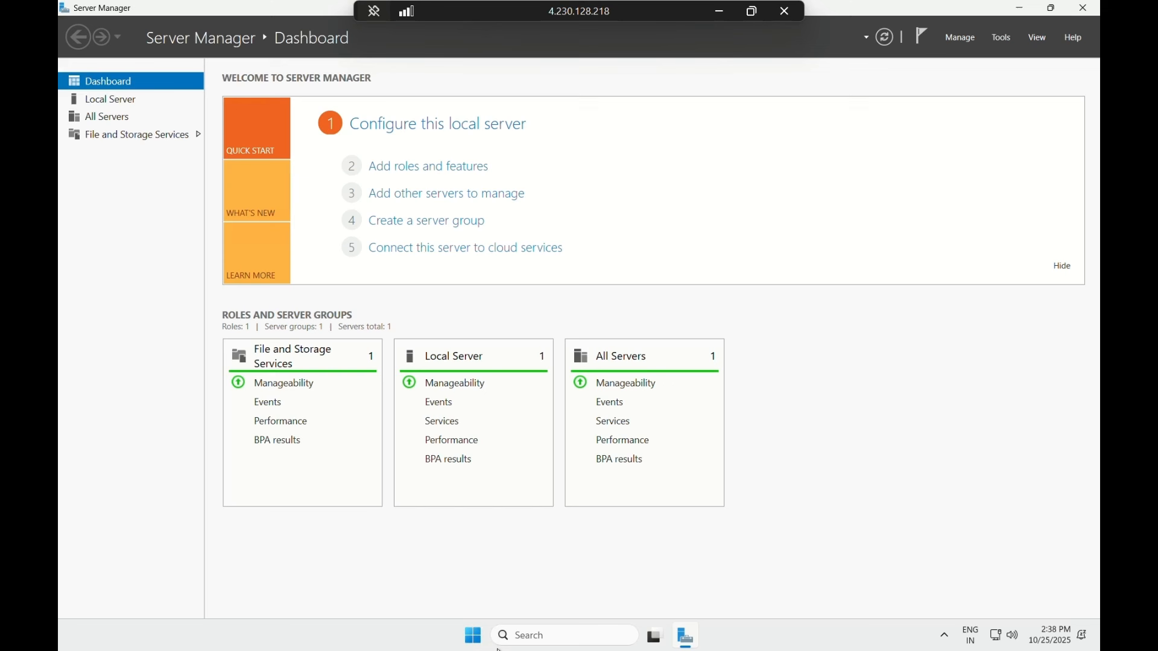
key("super+r")
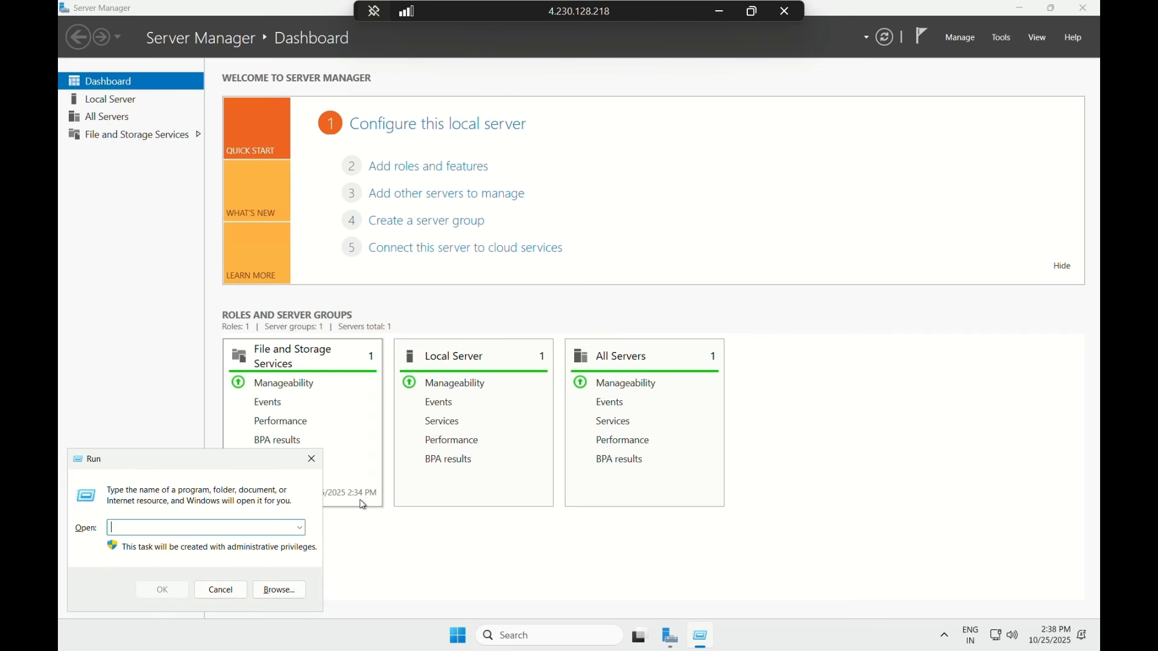
type("cmd")
key("Return")
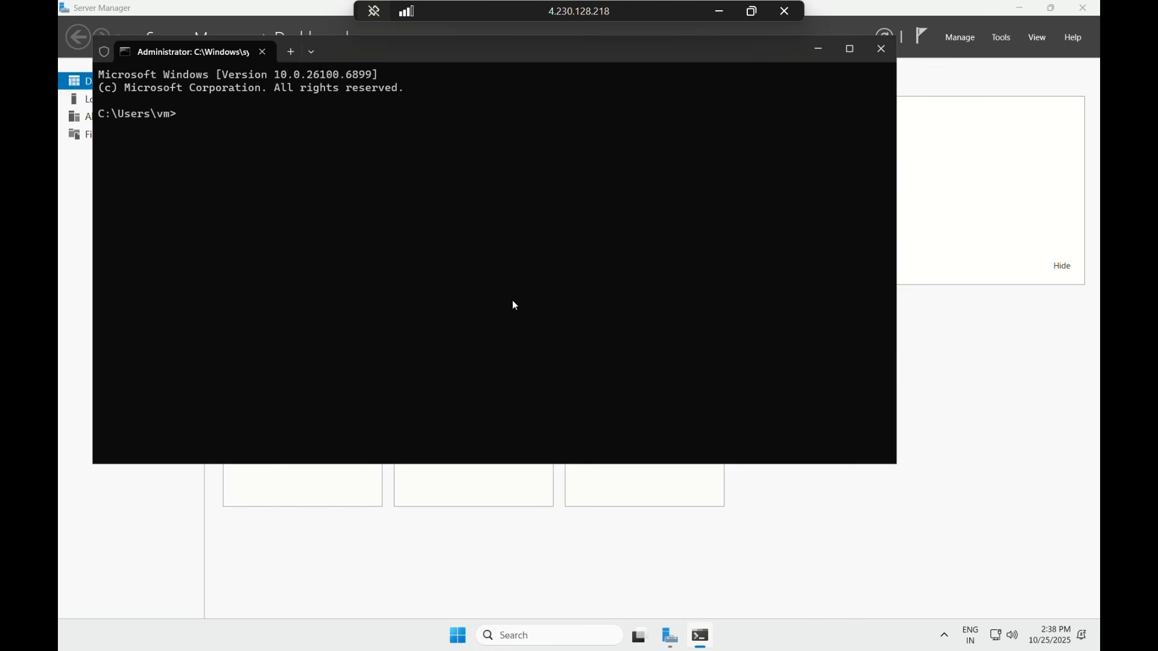
type("ipconfig/all")
key("Return")
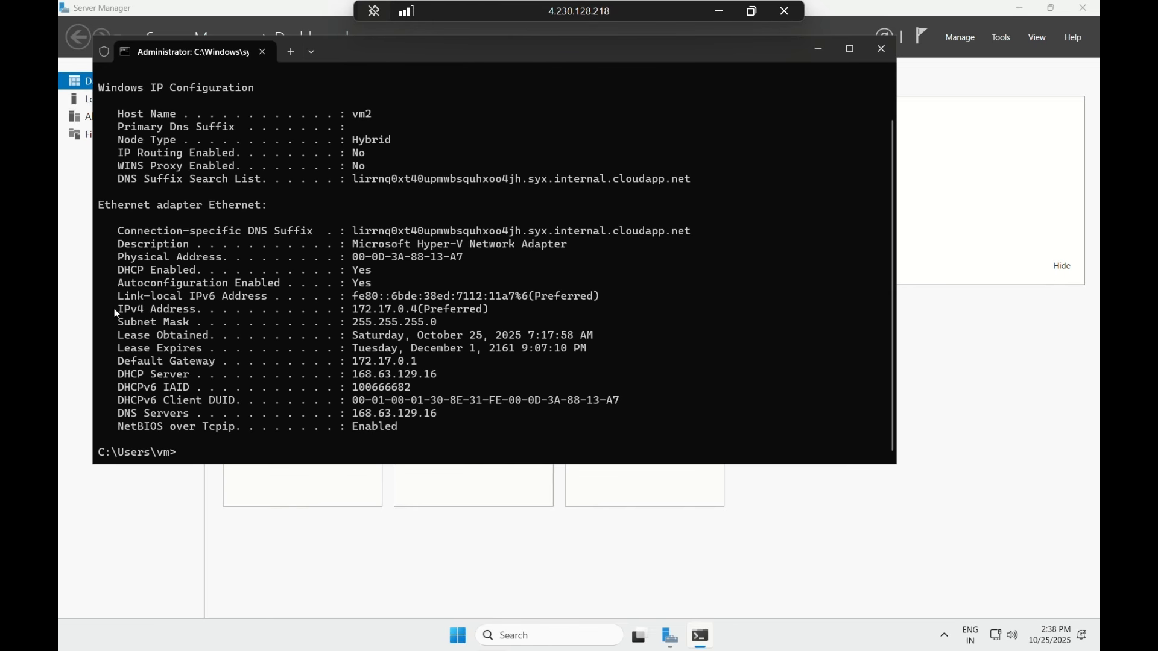
left_click_drag(114, 308, 429, 314)
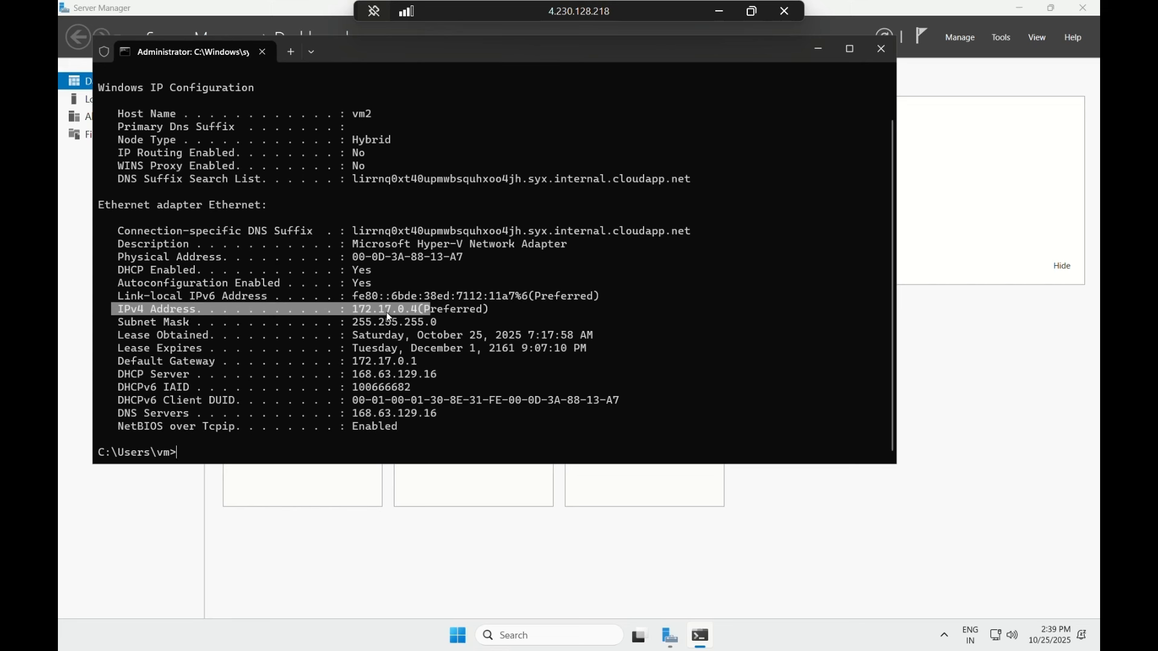
left_click(631, 312)
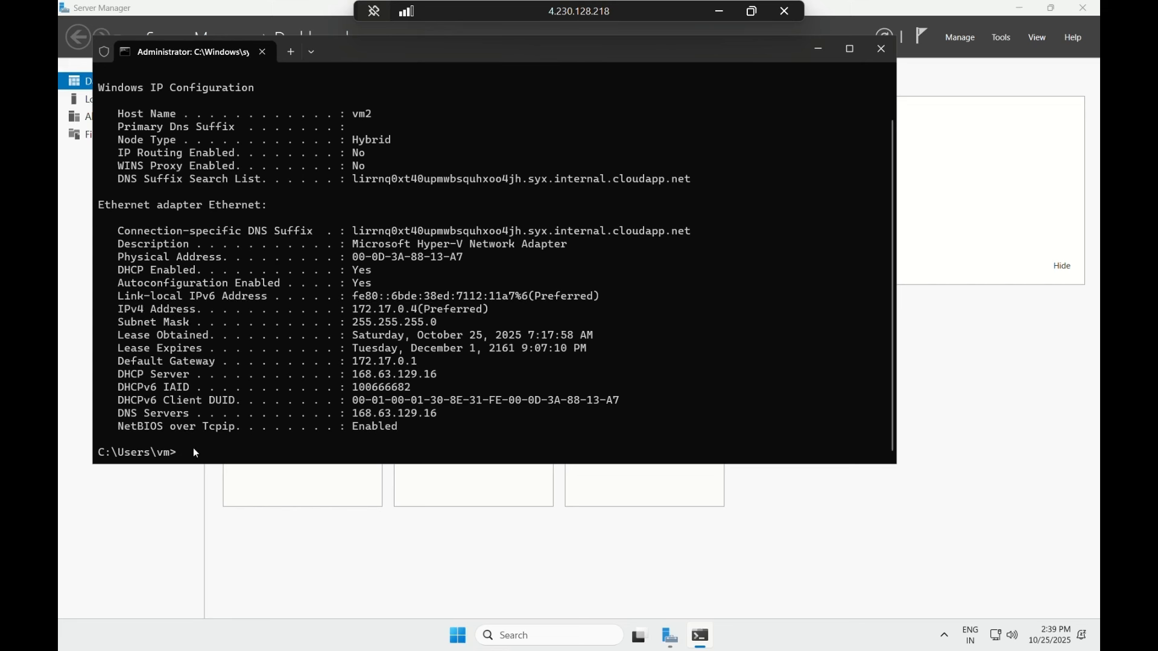
- Run ping 172.16.0.4 from vm2's command prompt; all four requests time out
type("ping 172.")
type("16.0.4")
key("Return")
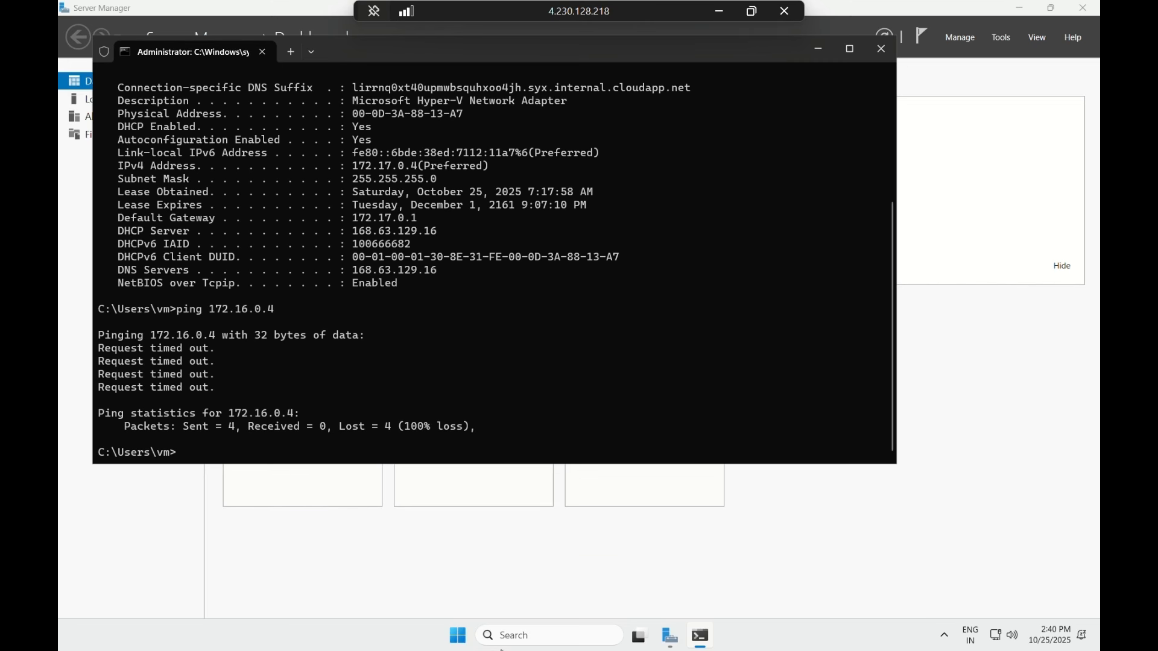
- Search 'firewall' on vm2 and launch Windows Defender Firewall with Advanced Security
left_click(527, 638)
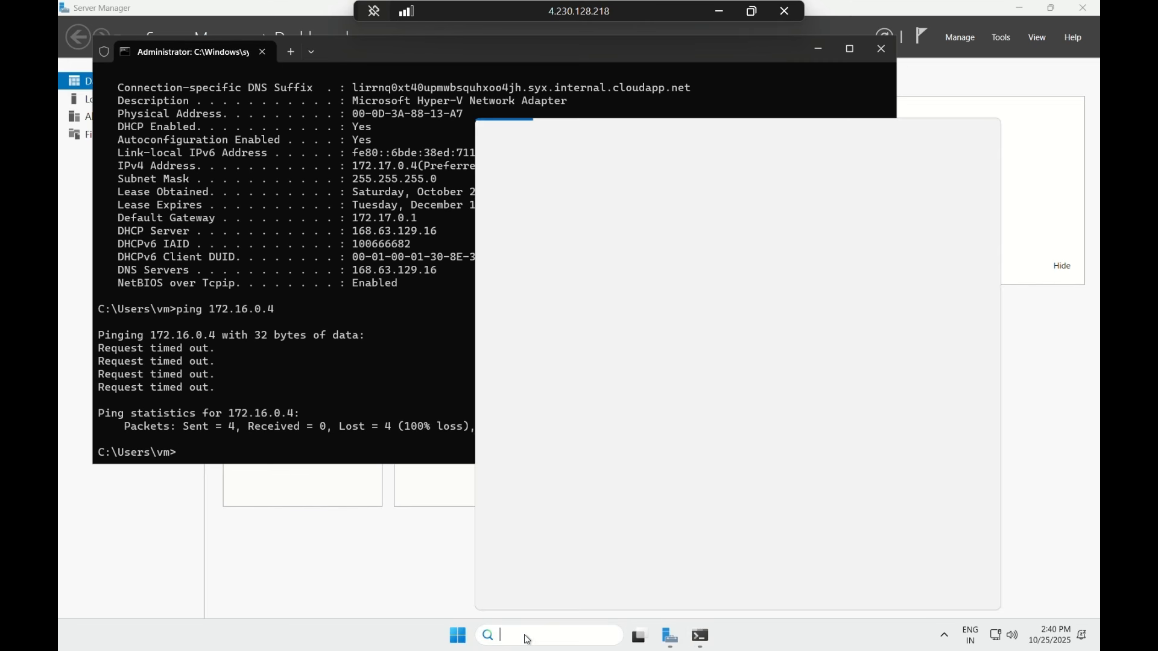
type("fire")
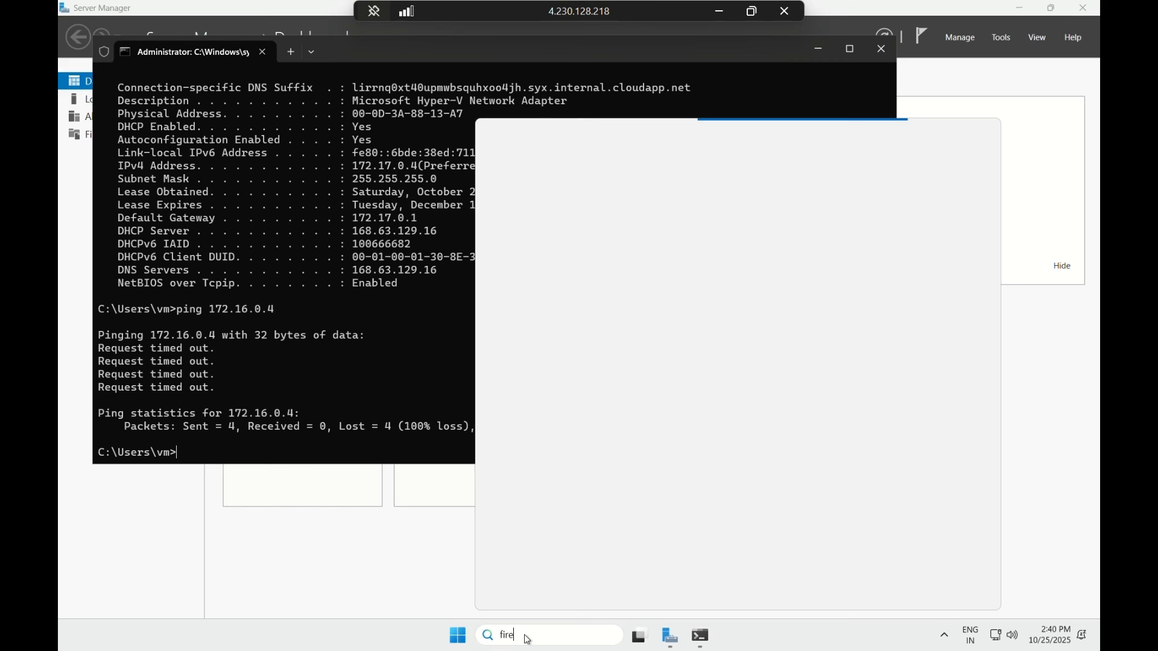
type("wall & network protecti")
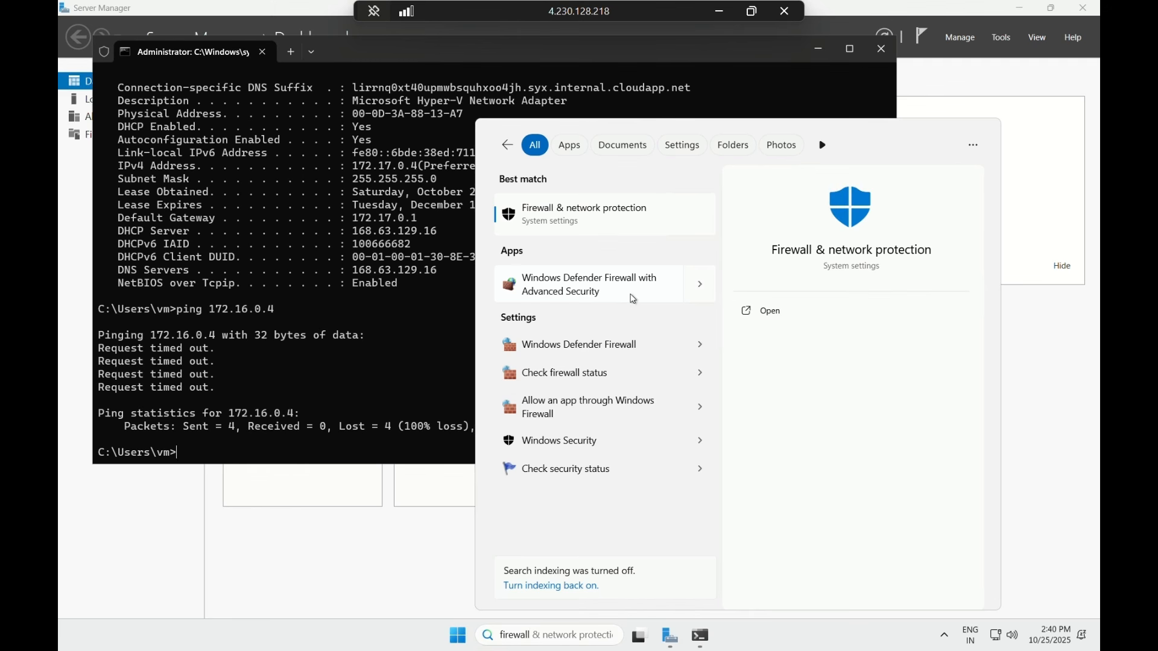
left_click(632, 296)
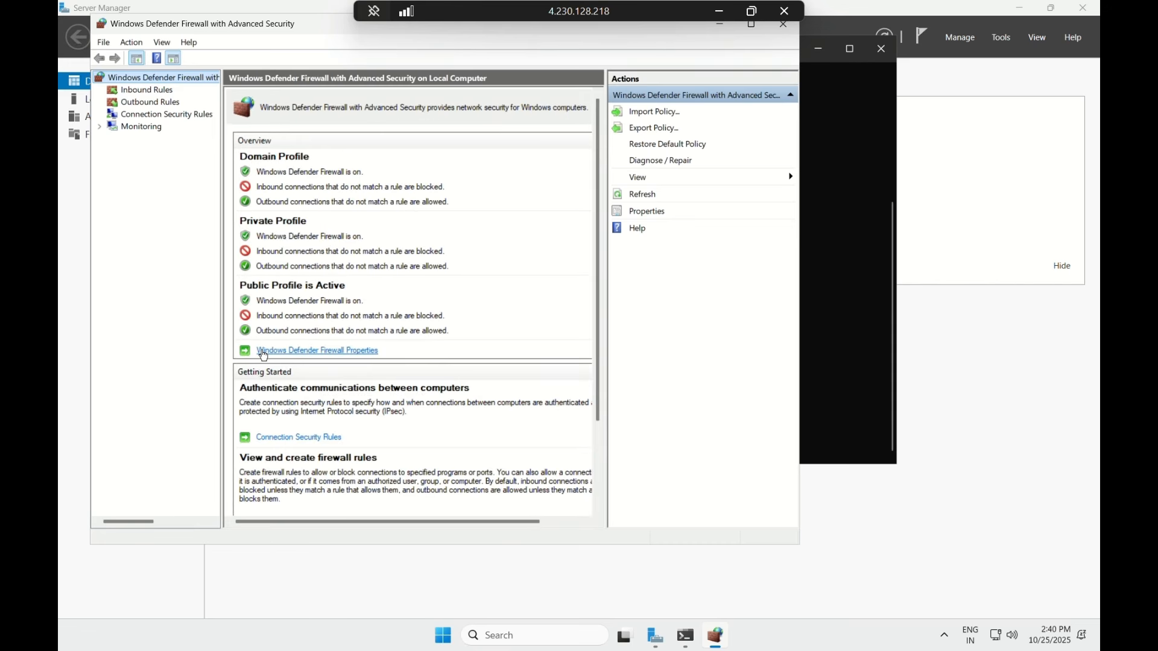
- In vm2's firewall properties, set Firewall state Off for Domain, Private and Public profiles, then close the console
scroll(263, 356, "down", 2)
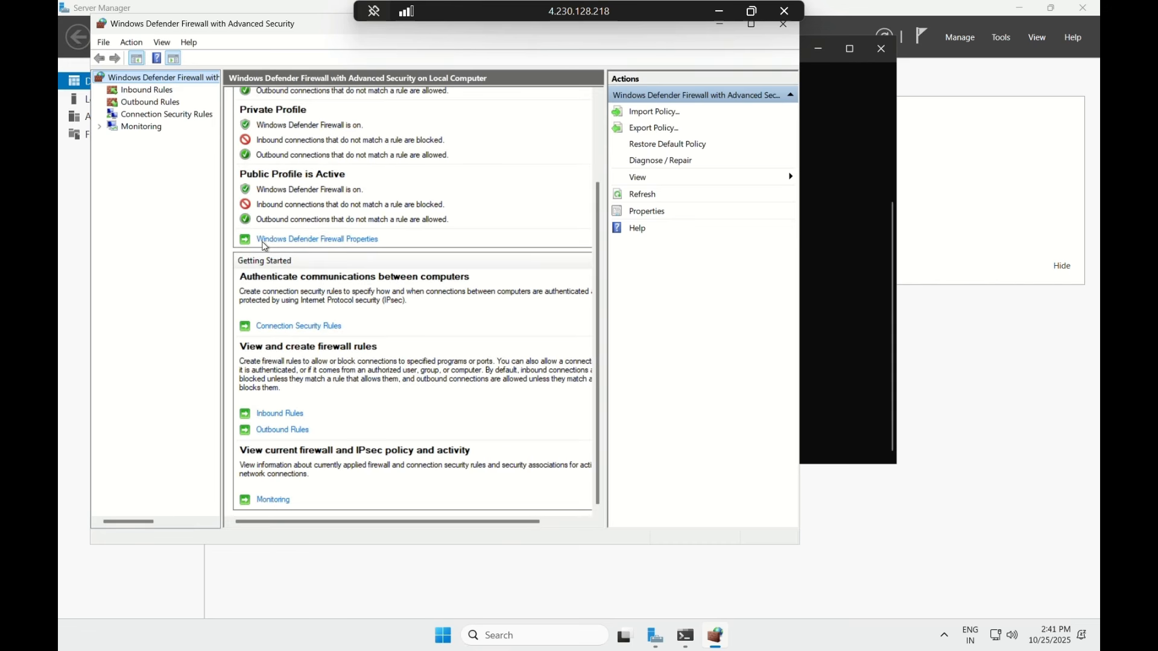
left_click(296, 243)
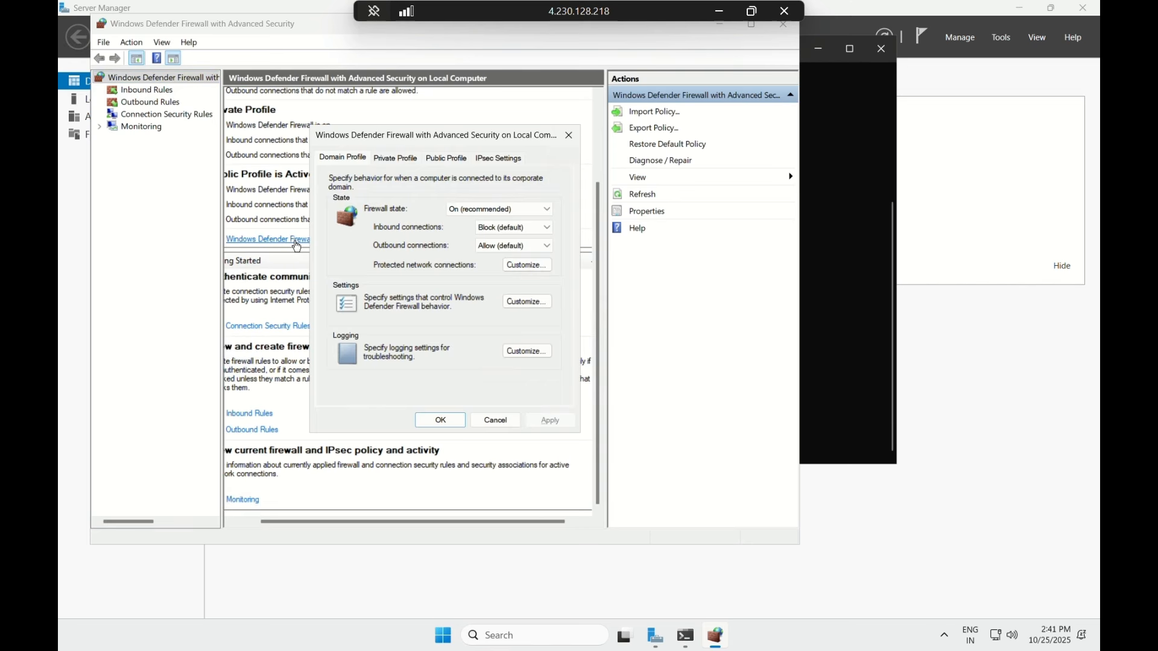
left_click(503, 216)
left_click(484, 232)
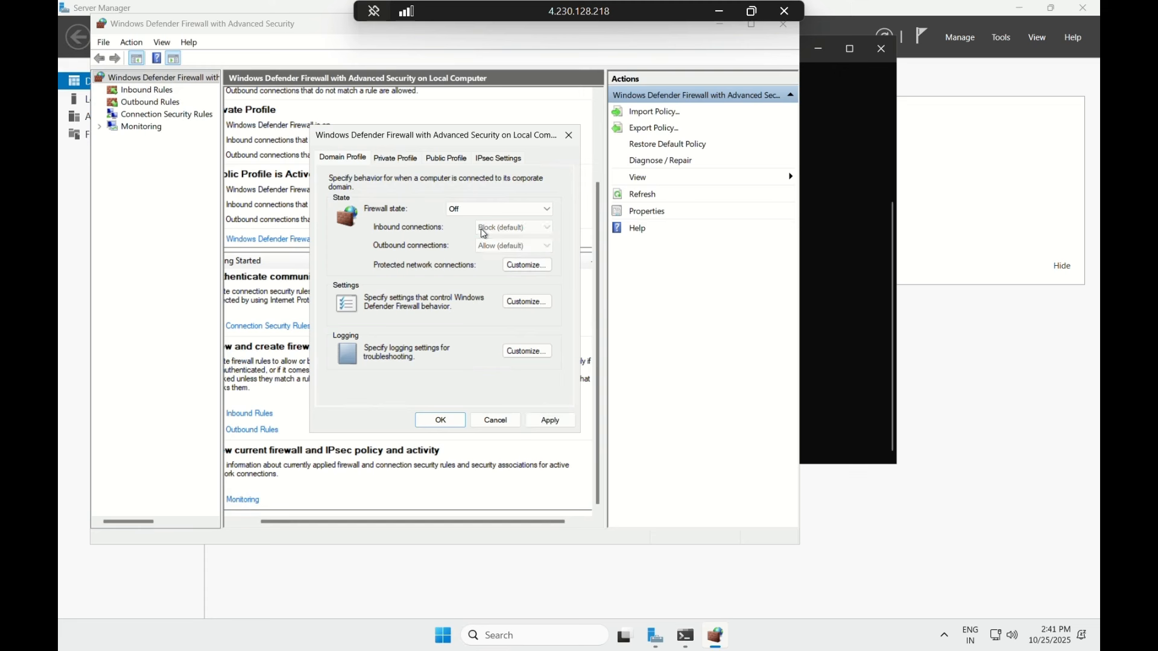
key("ctrl+Tab")
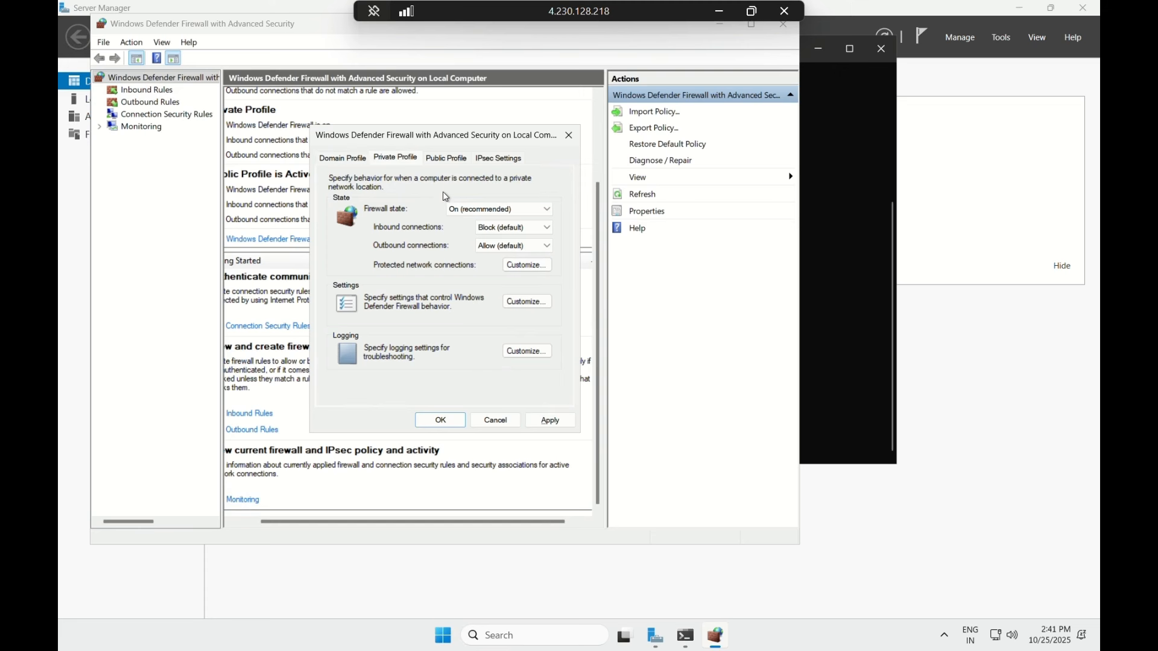
left_click(481, 208)
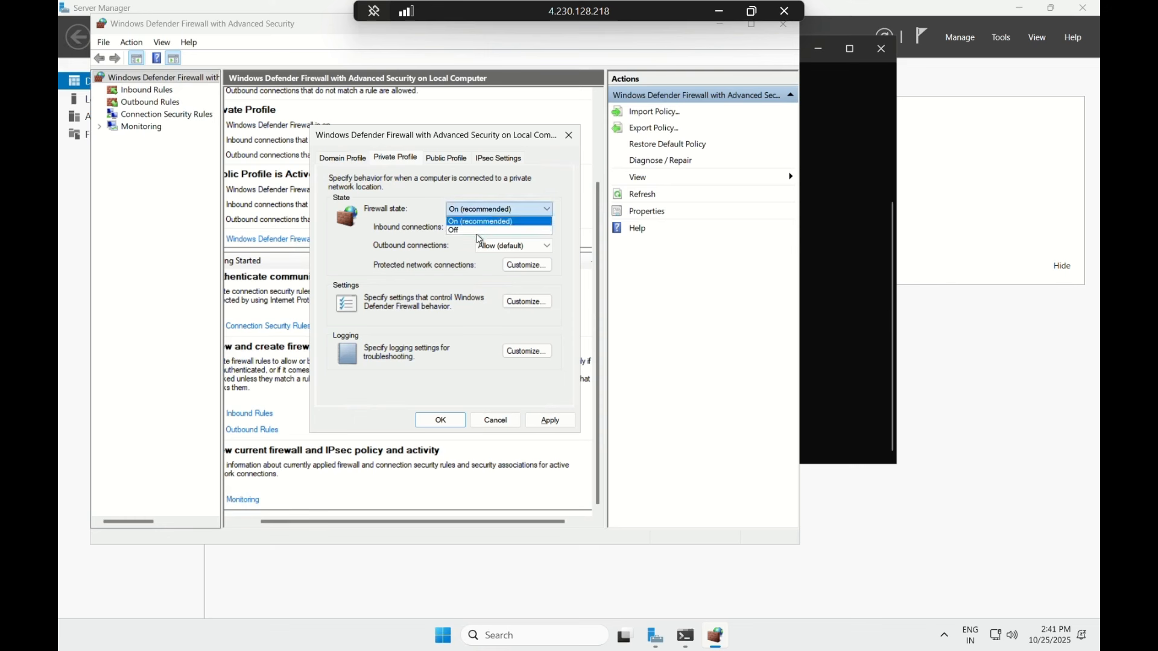
left_click(478, 232)
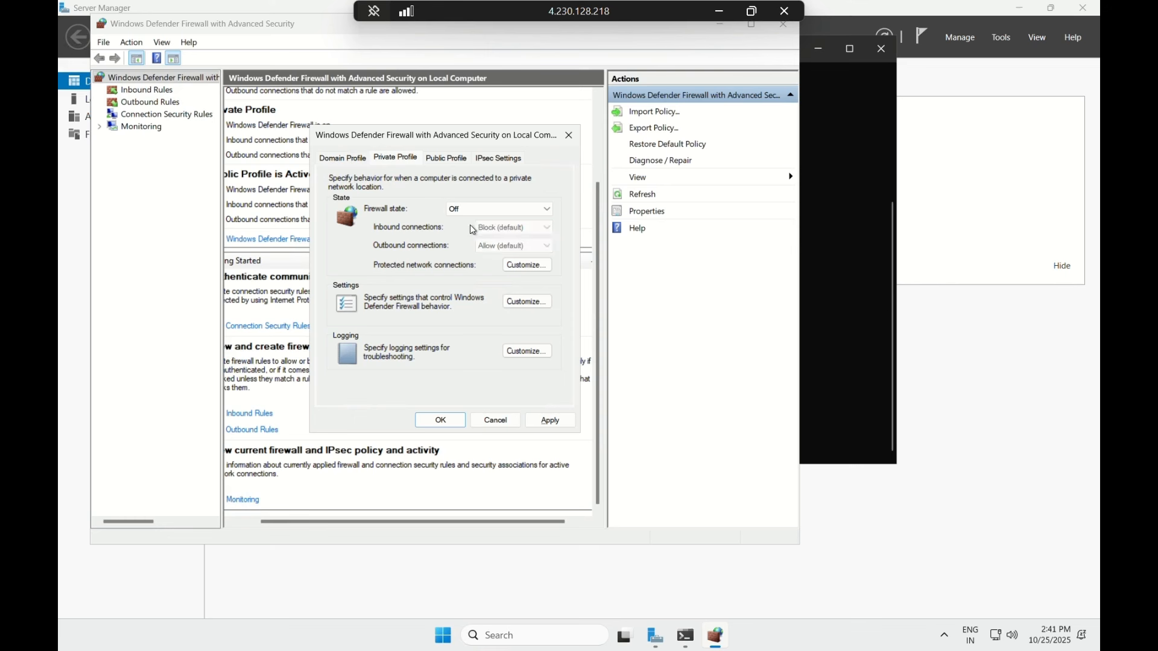
left_click(447, 158)
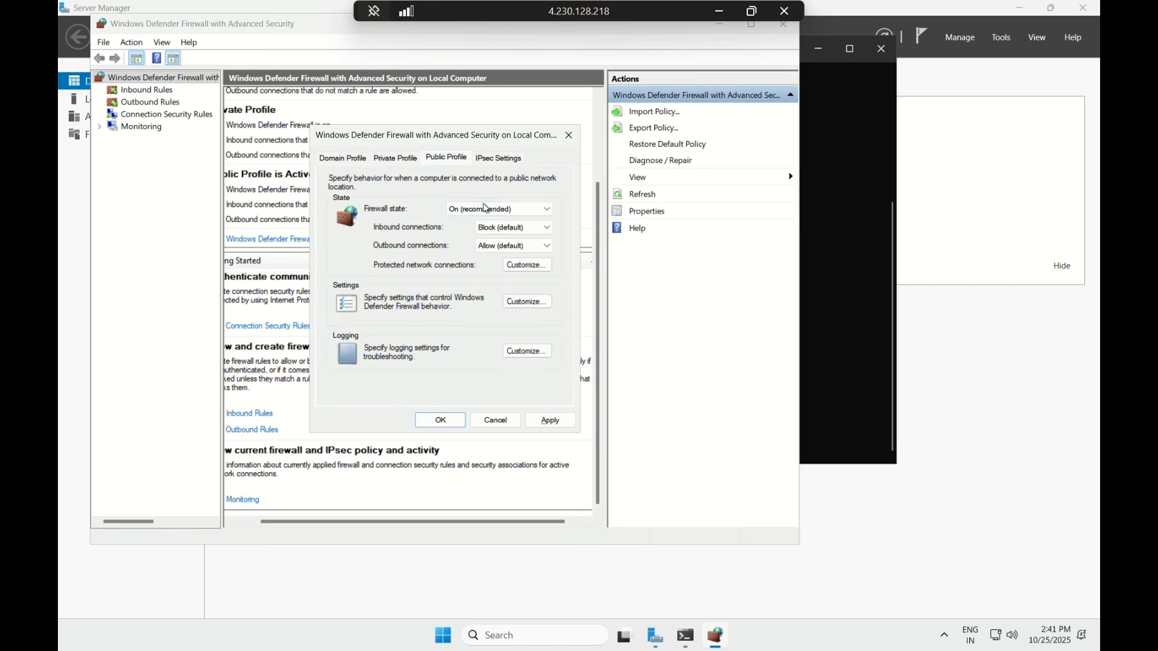
left_click(488, 214)
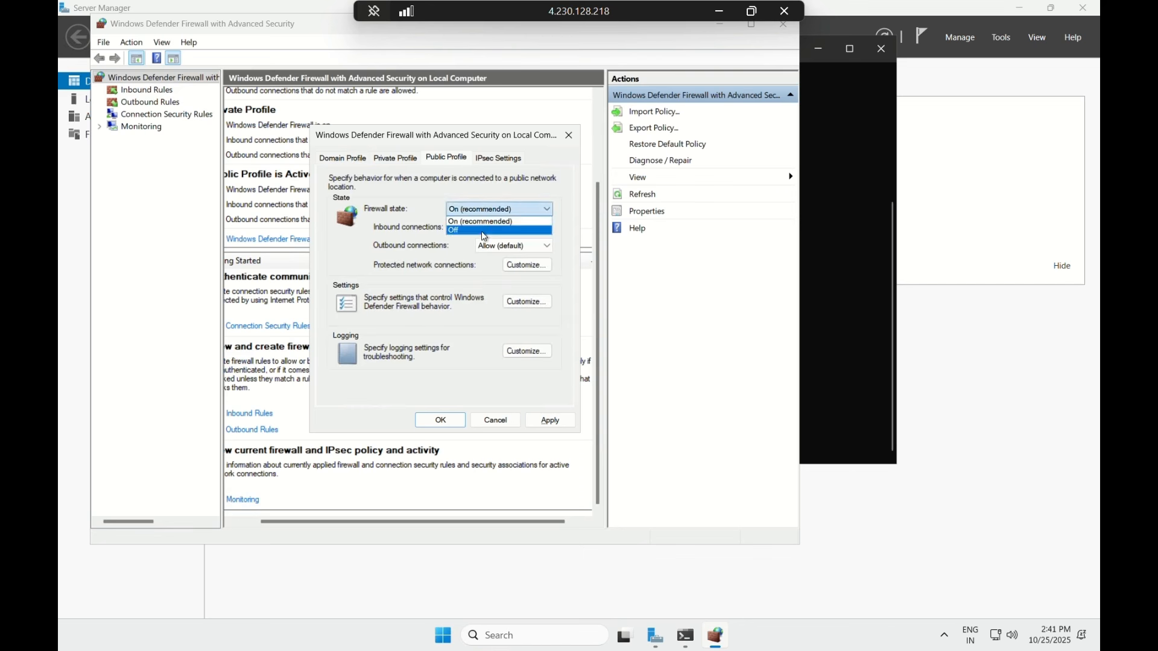
left_click(485, 231)
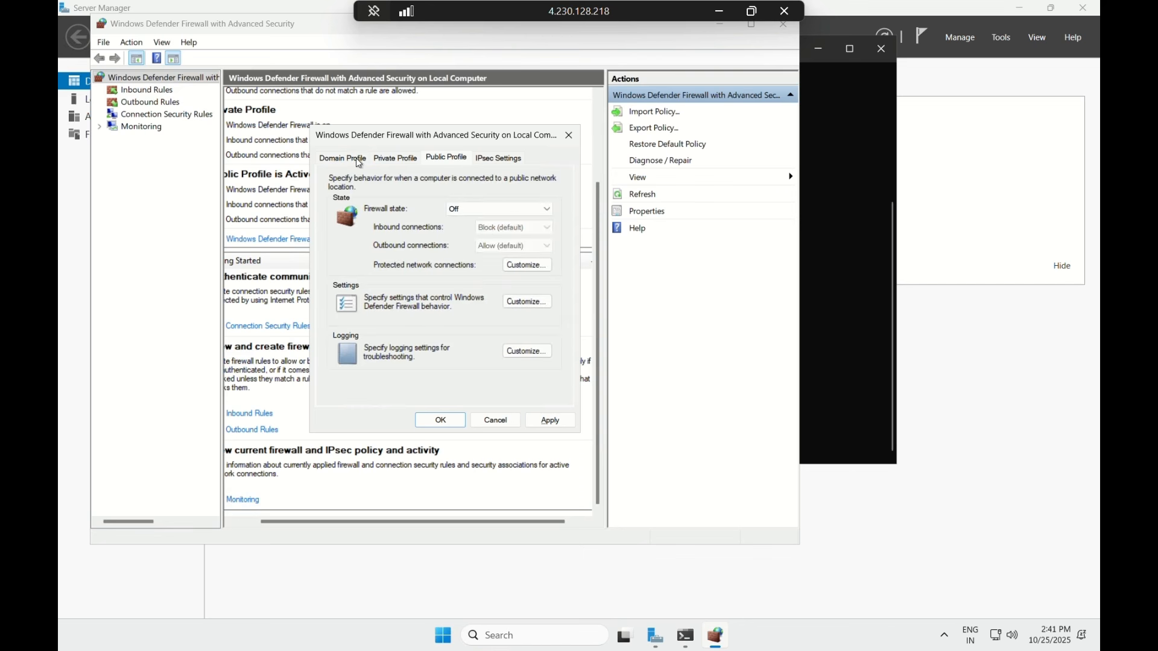
left_click(439, 421)
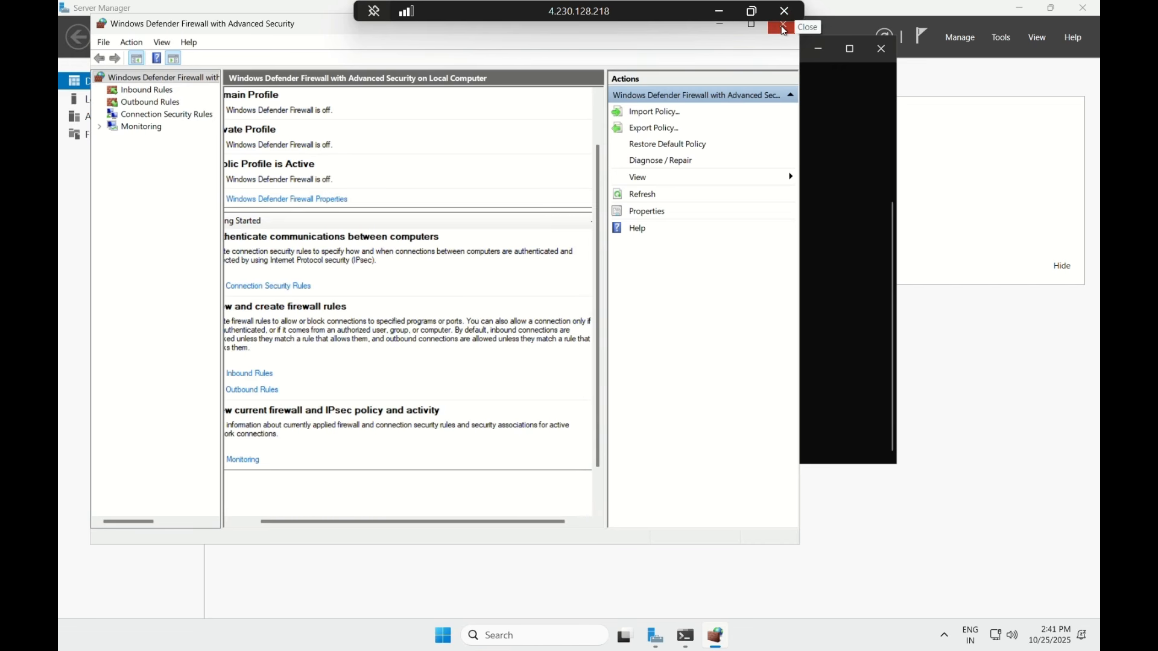
left_click(783, 28)
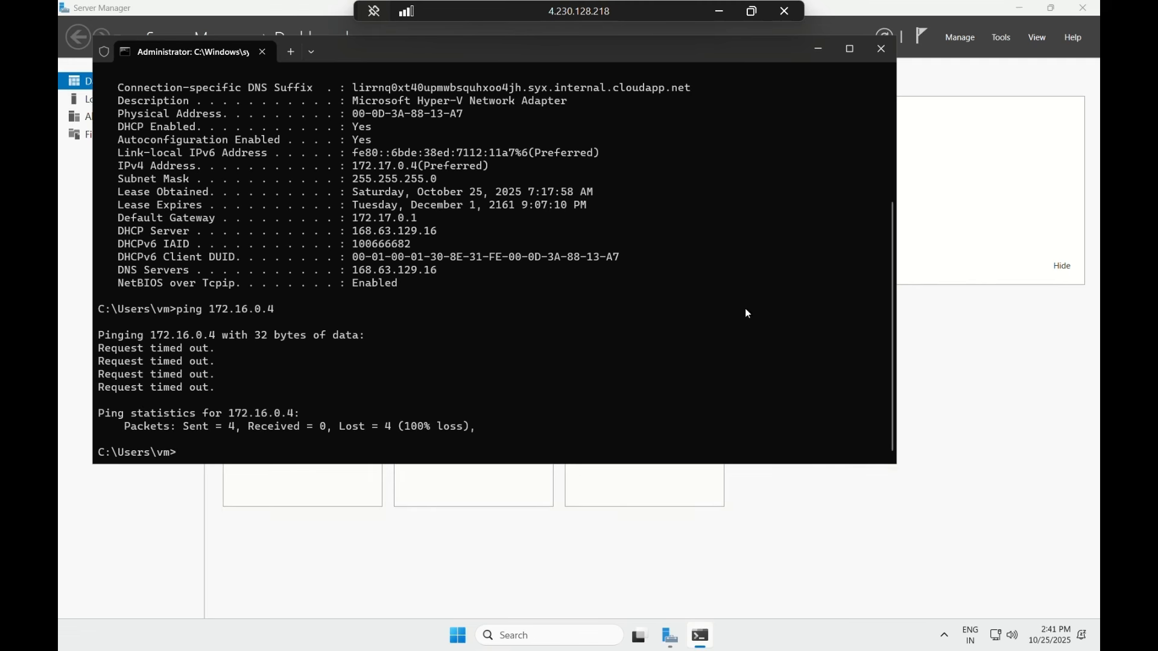
- Minimize vm2, bring up vm1, and launch Windows Defender Firewall with Advanced Security via a 'firewall' search
left_click(717, 12)
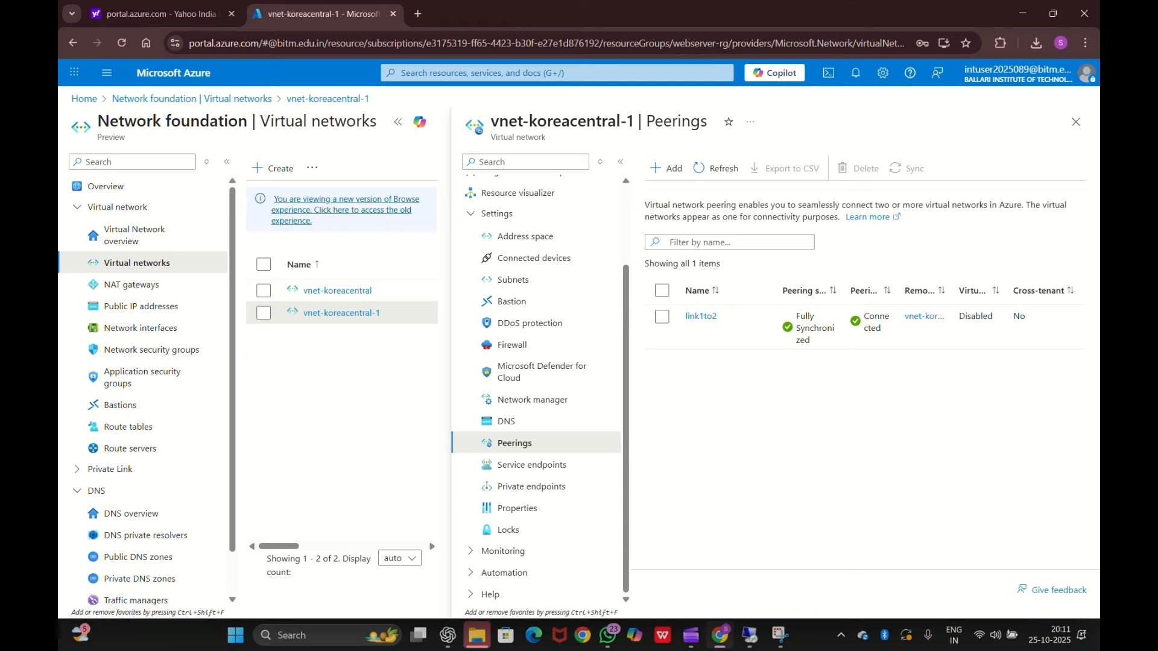
mouse_move(745, 640)
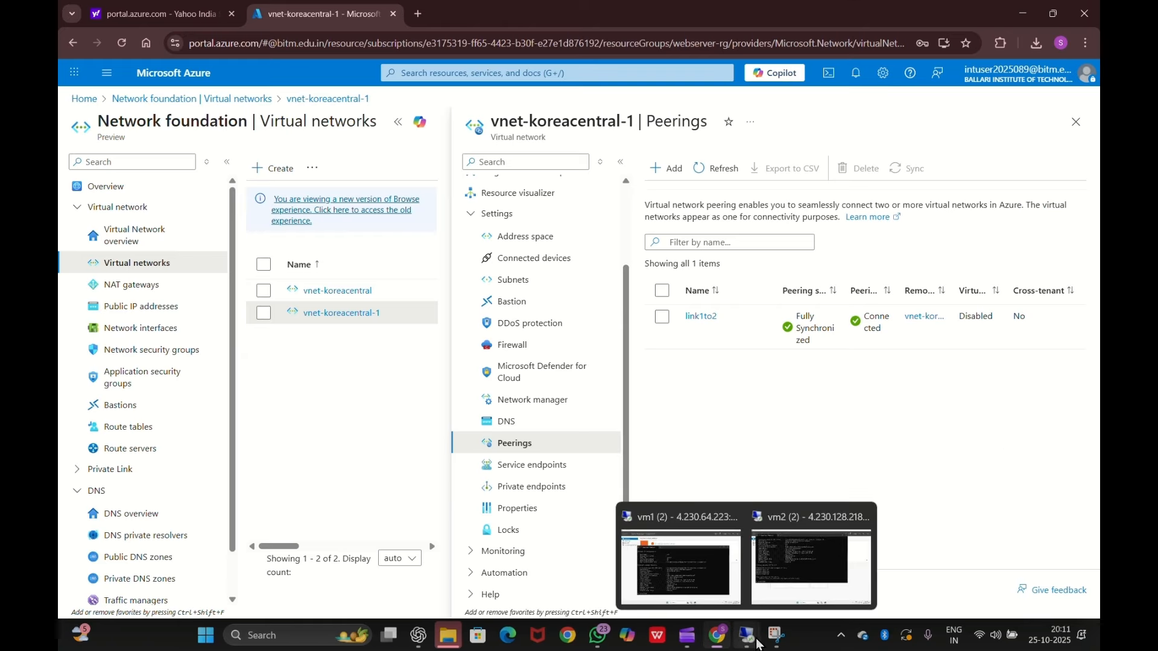
left_click(686, 585)
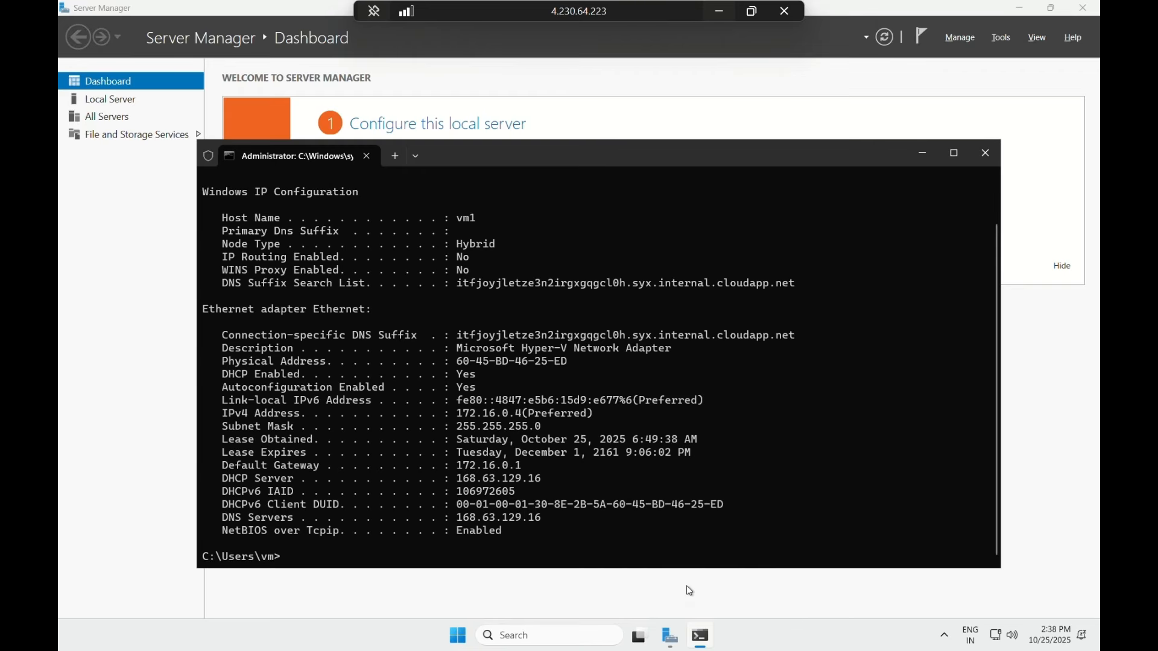
left_click(591, 638)
type("fire")
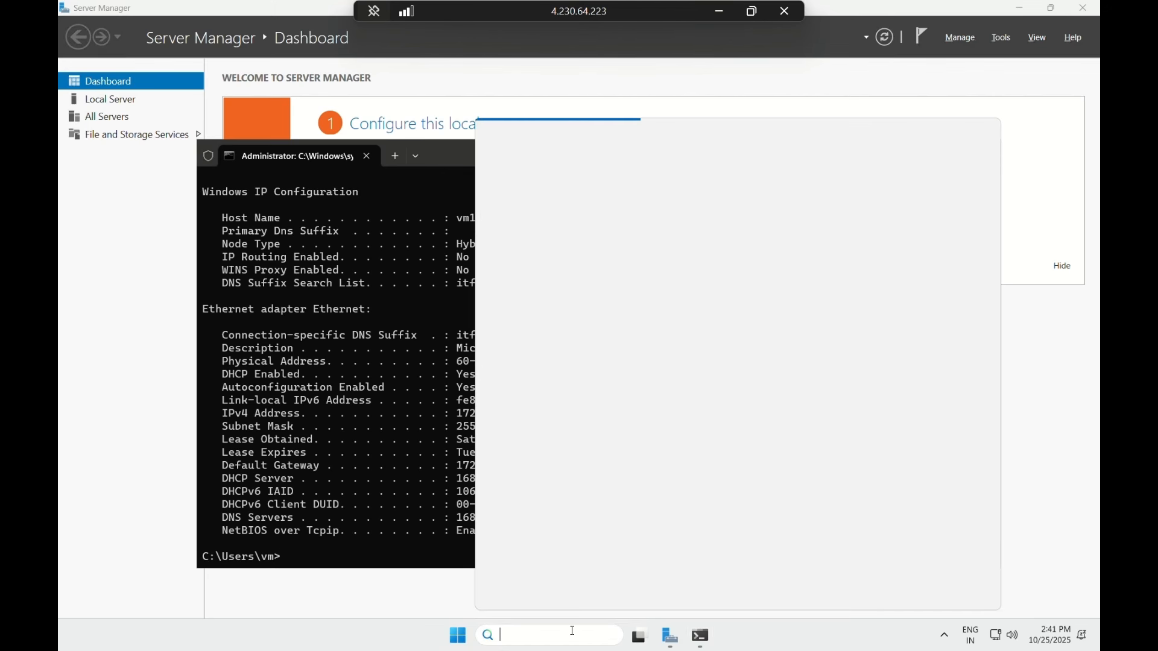
type("wall")
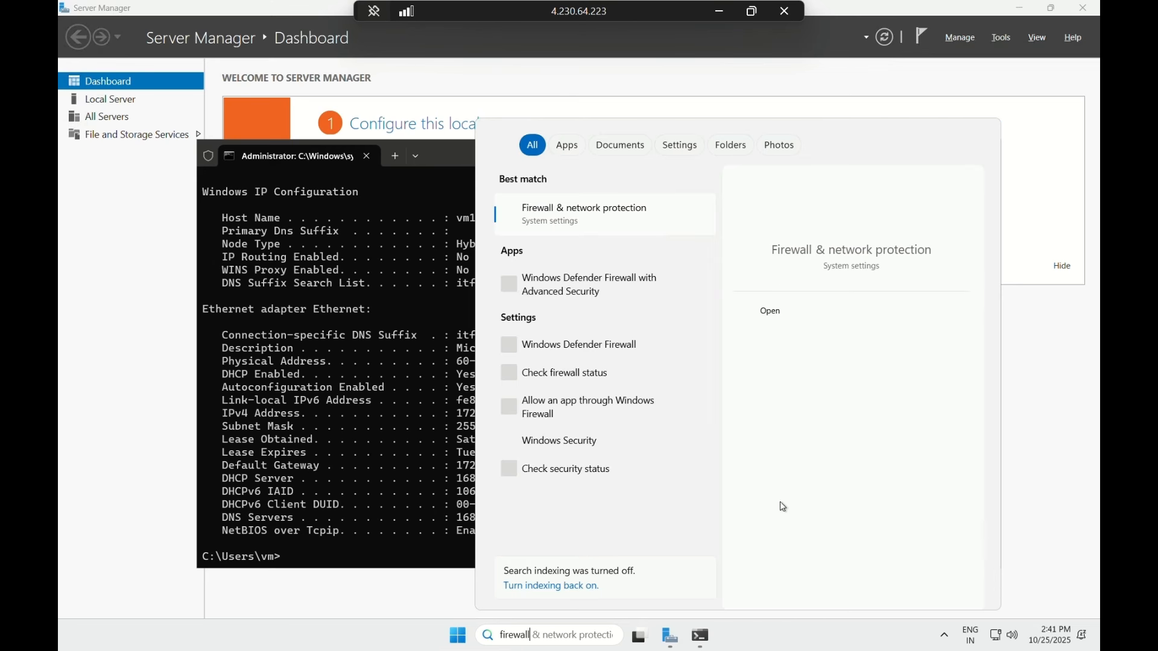
left_click(643, 290)
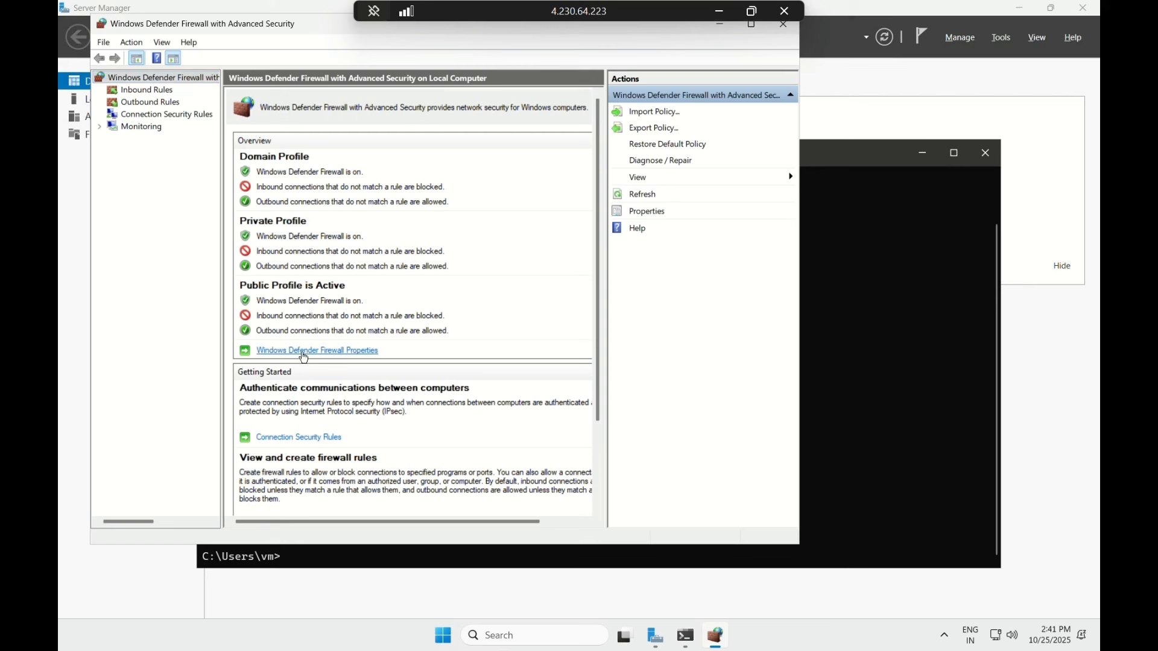
- In vm1's firewall properties, set Firewall state Off on Domain, Private and Public tabs, then close the console
scroll(304, 358, "right", 1)
left_click(305, 352)
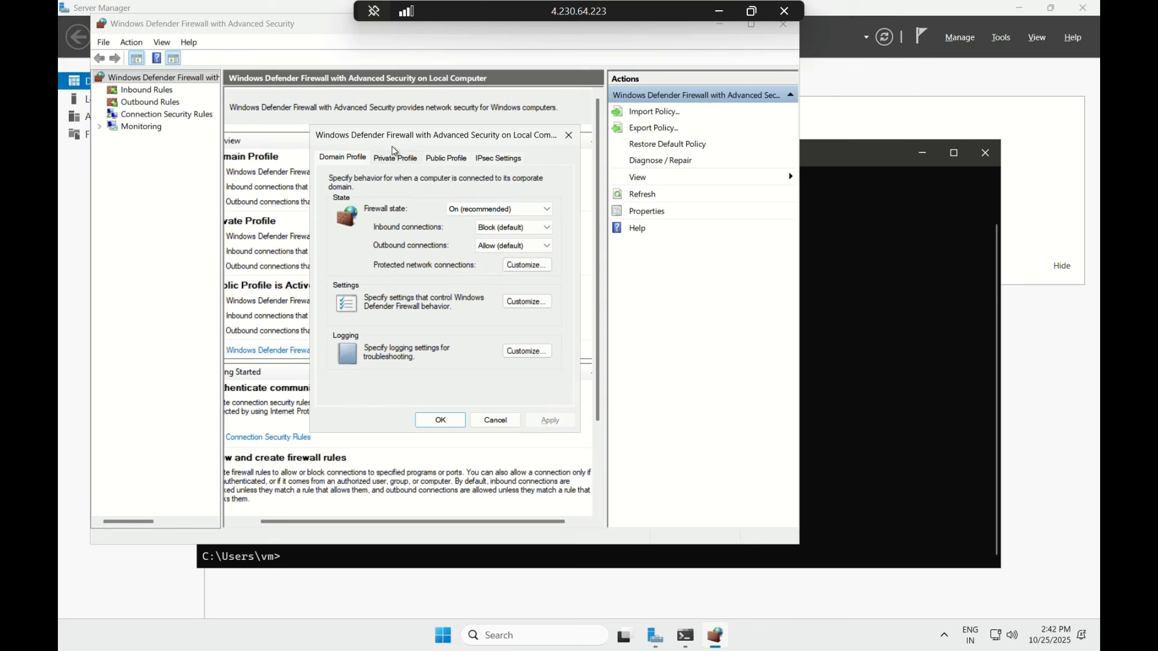
left_click(514, 212)
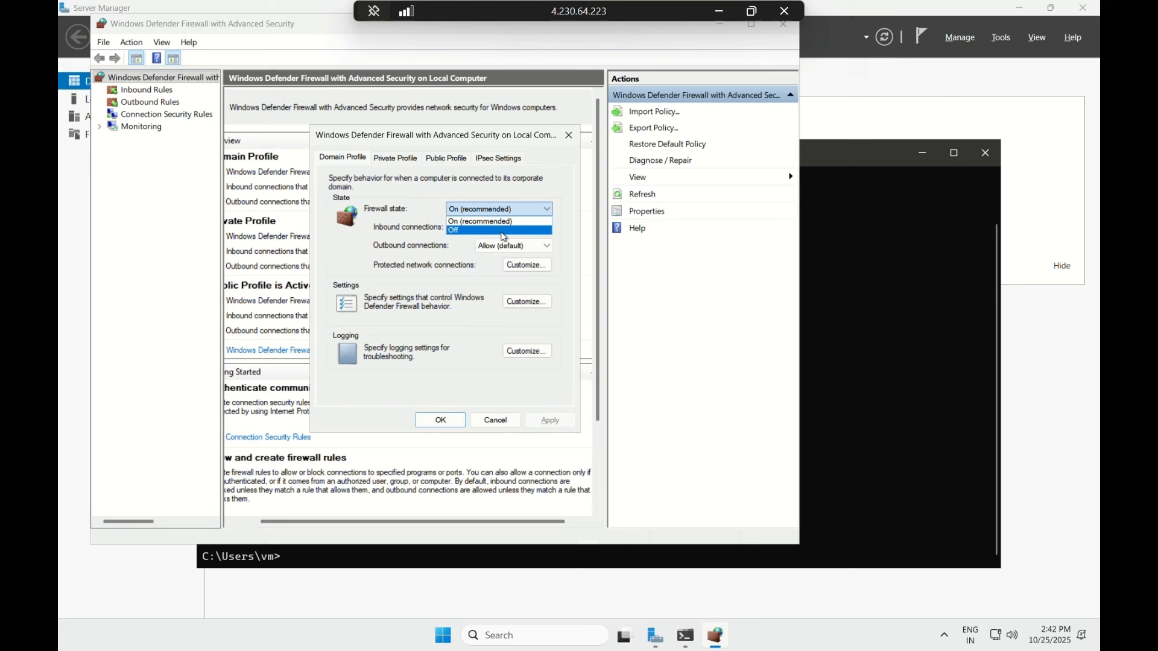
left_click(501, 231)
left_click(406, 158)
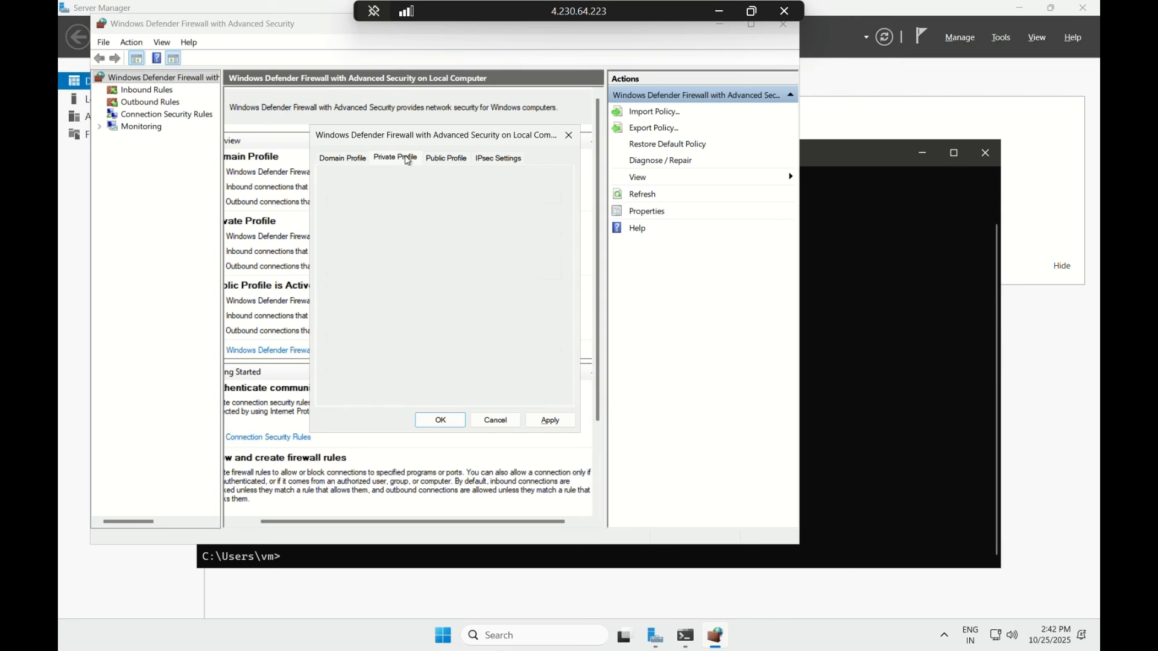
left_click(476, 208)
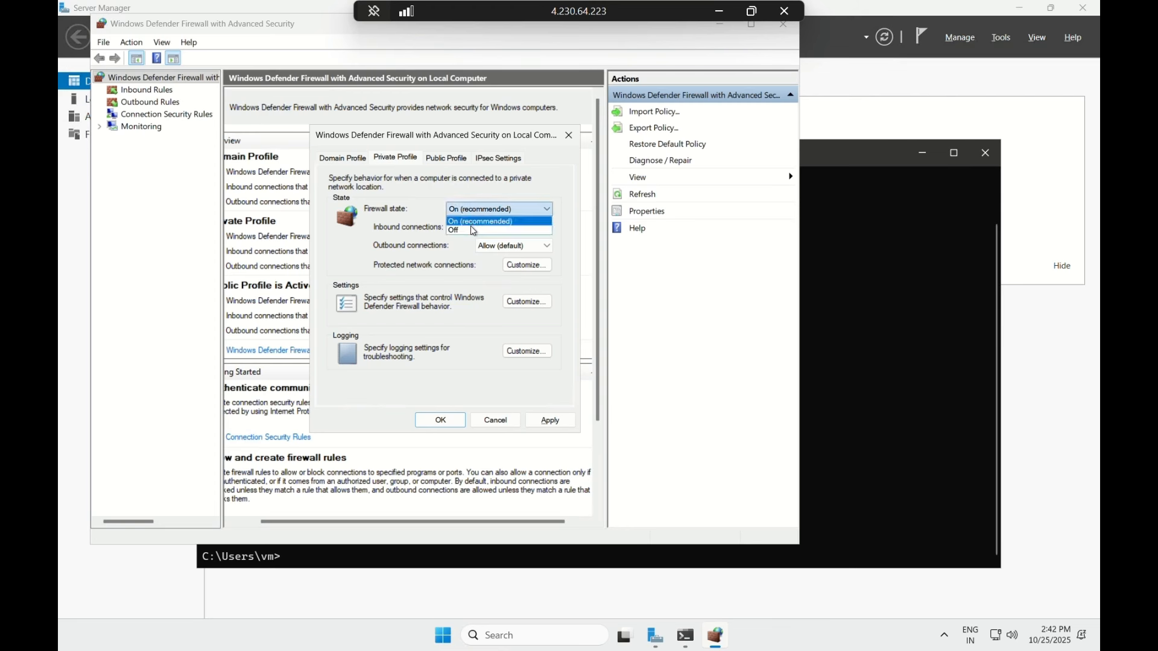
left_click(473, 230)
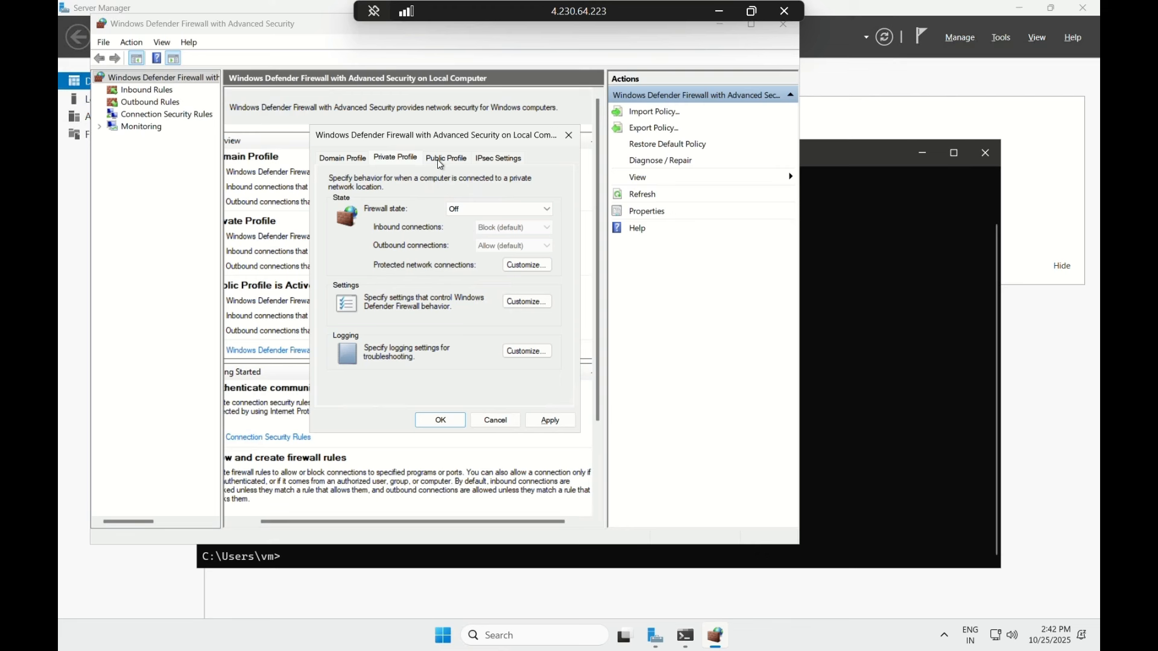
left_click(441, 159)
left_click(473, 209)
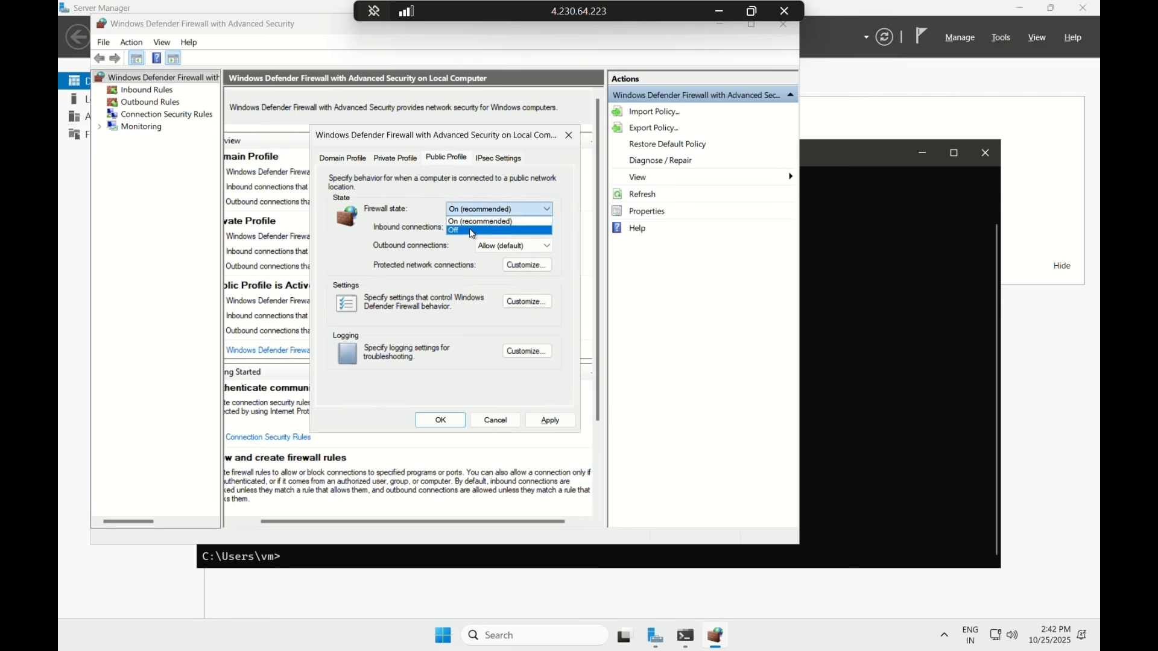
left_click(470, 231)
left_click(444, 420)
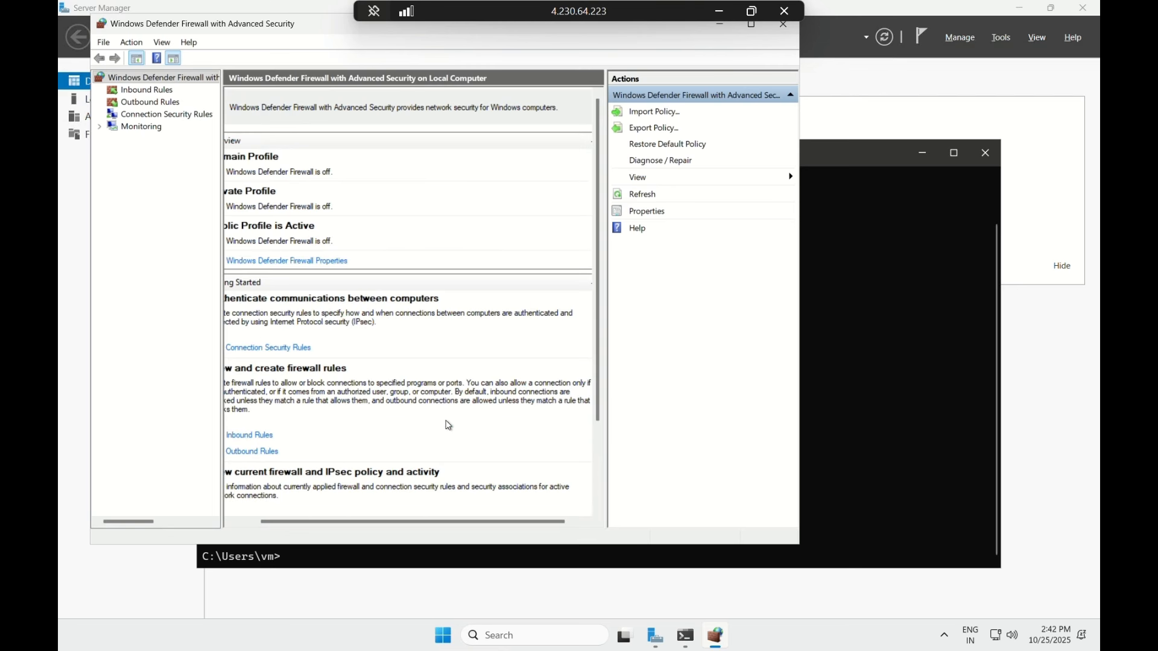
left_click(784, 27)
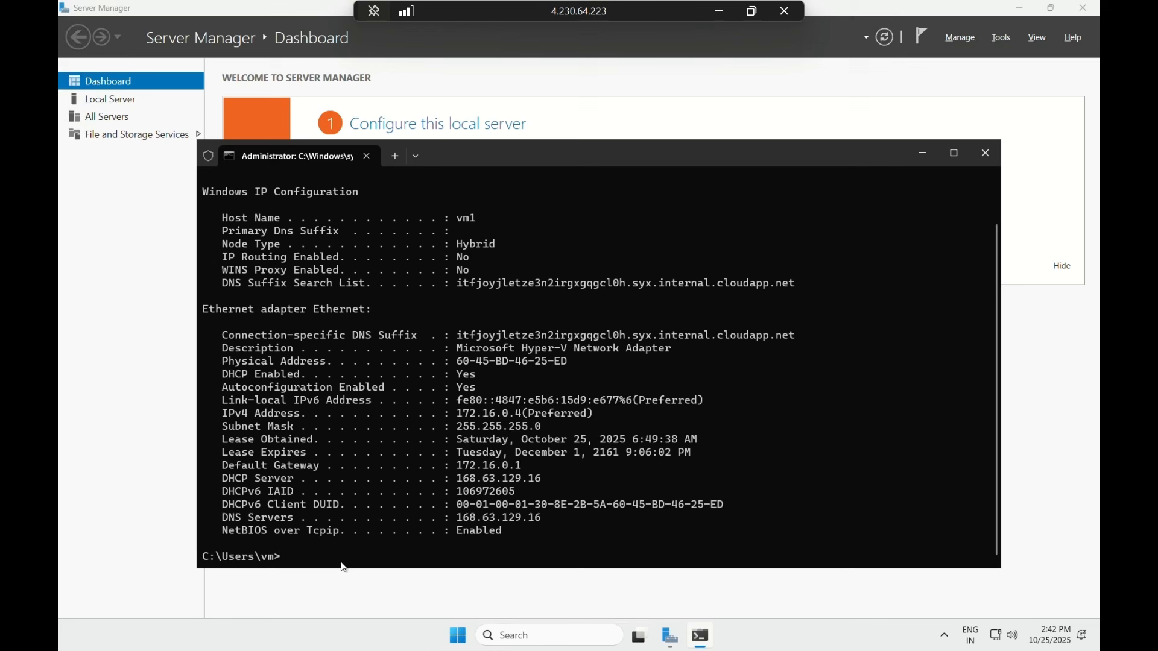
- Ping vm2 at 172.17.0.4 from vm1, getting four replies with 0% loss, then minimize the session
type("ping 172.17.0.34")
key("BackSpace")
key("BackSpace")
type("4")
key("Return")
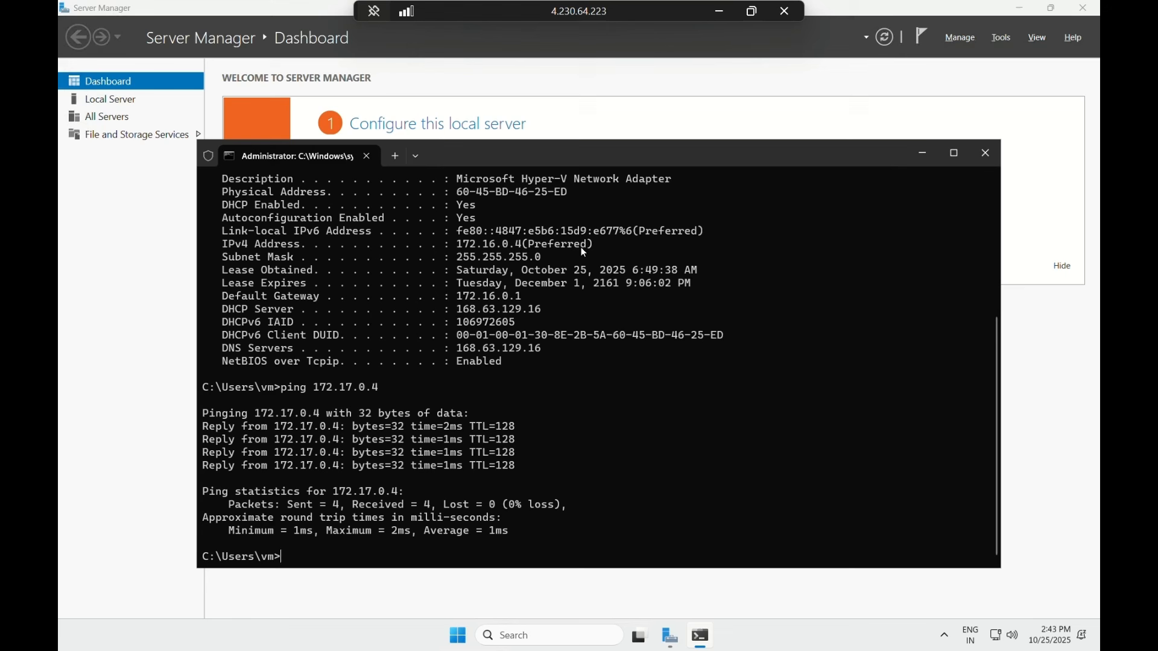
left_click(722, 12)
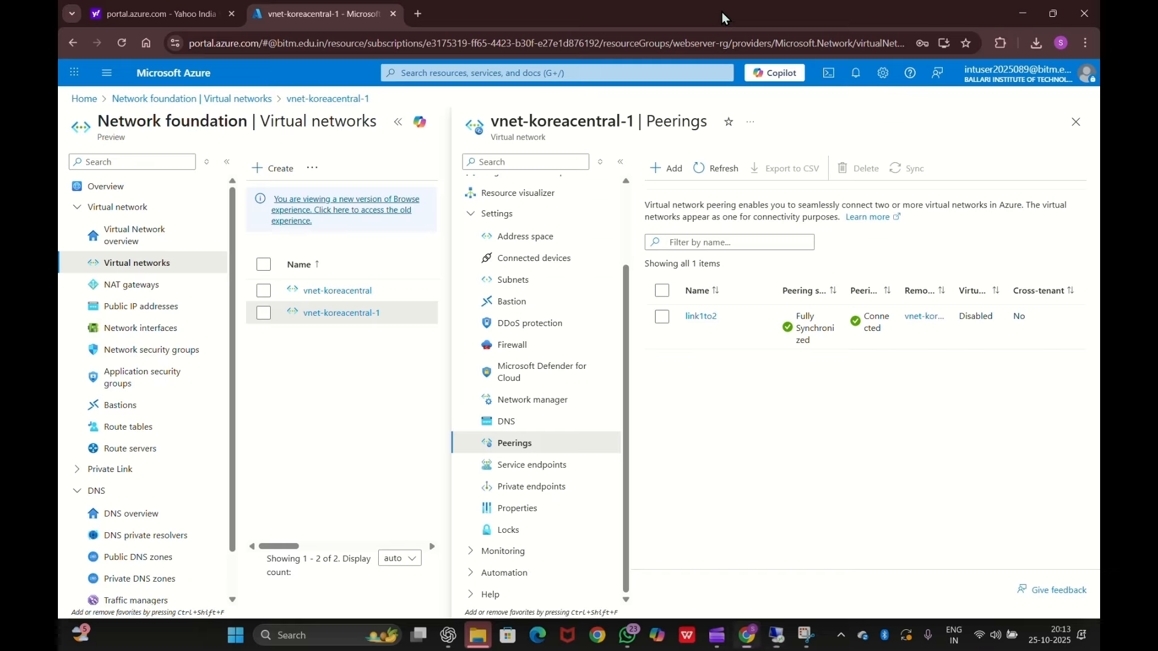
- From vm2, ping vm1 at 172.16.0.4 for four replies with 0% loss, then close the command prompt
mouse_move(747, 634)
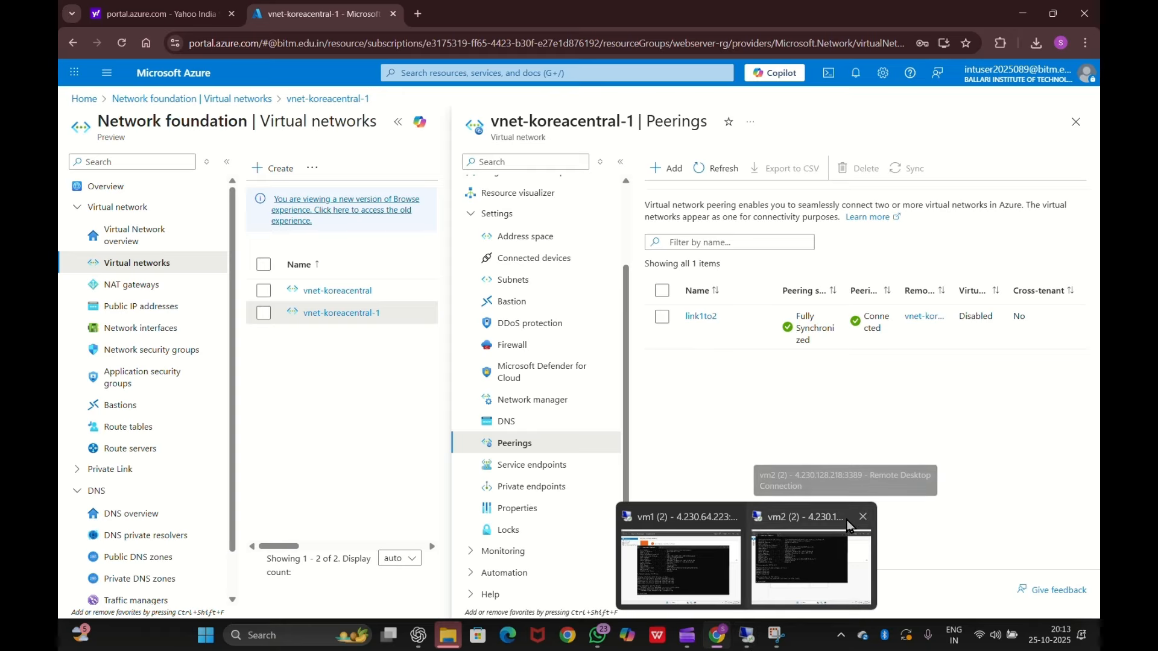
left_click(836, 536)
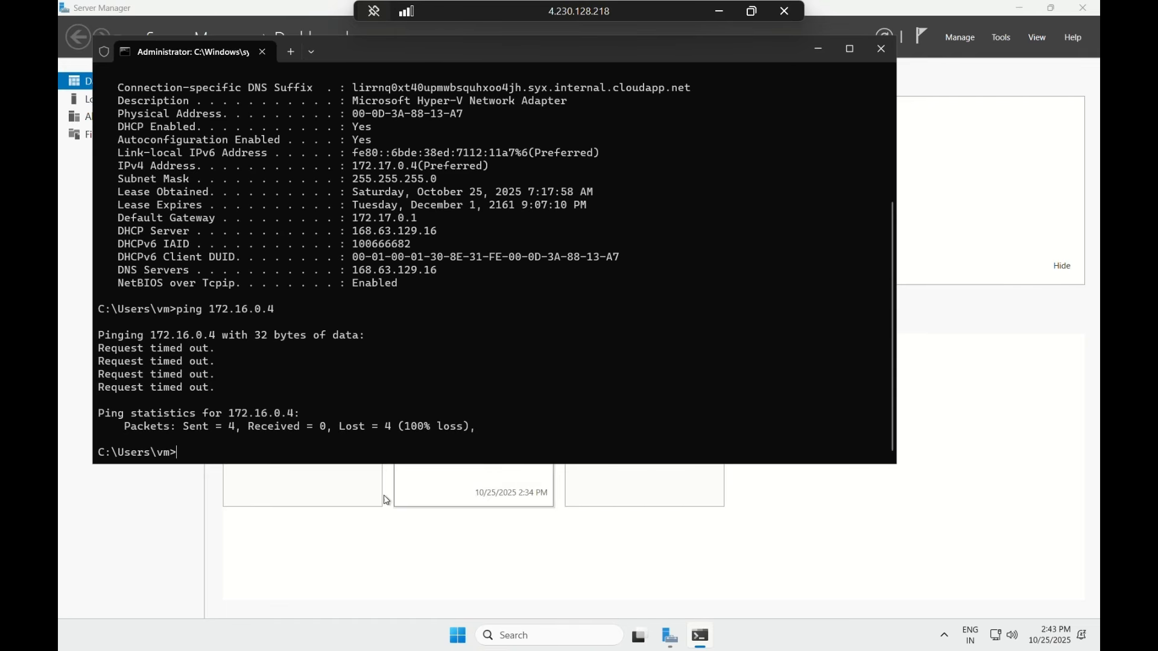
type("ping")
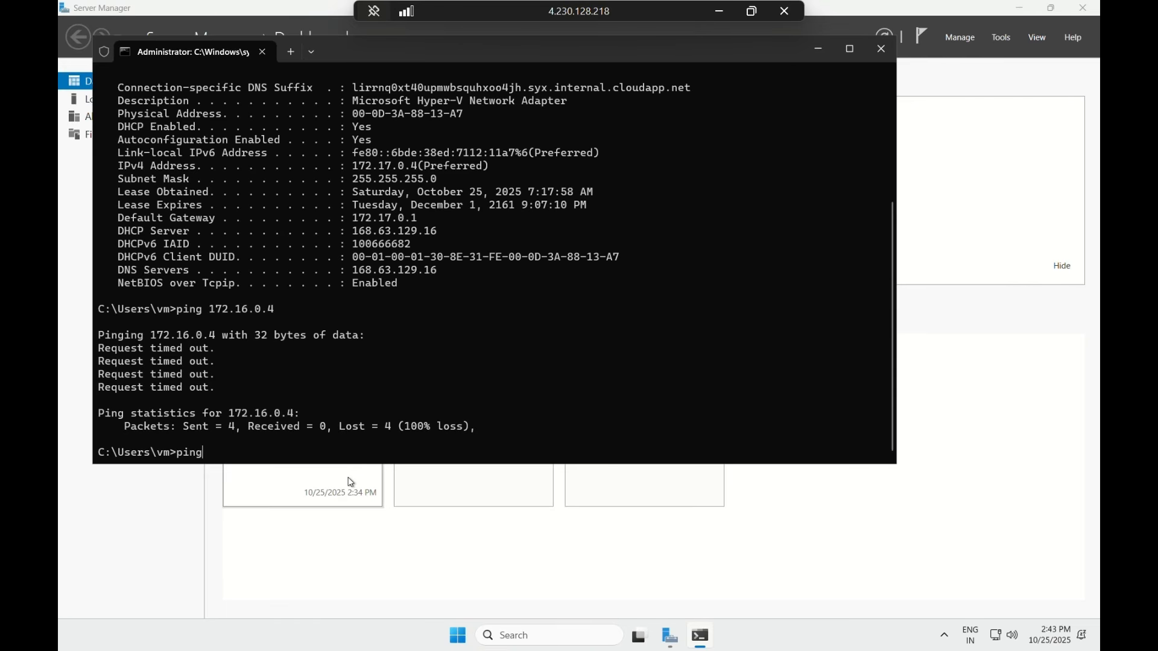
type(" 172.16.0.4")
key("Return")
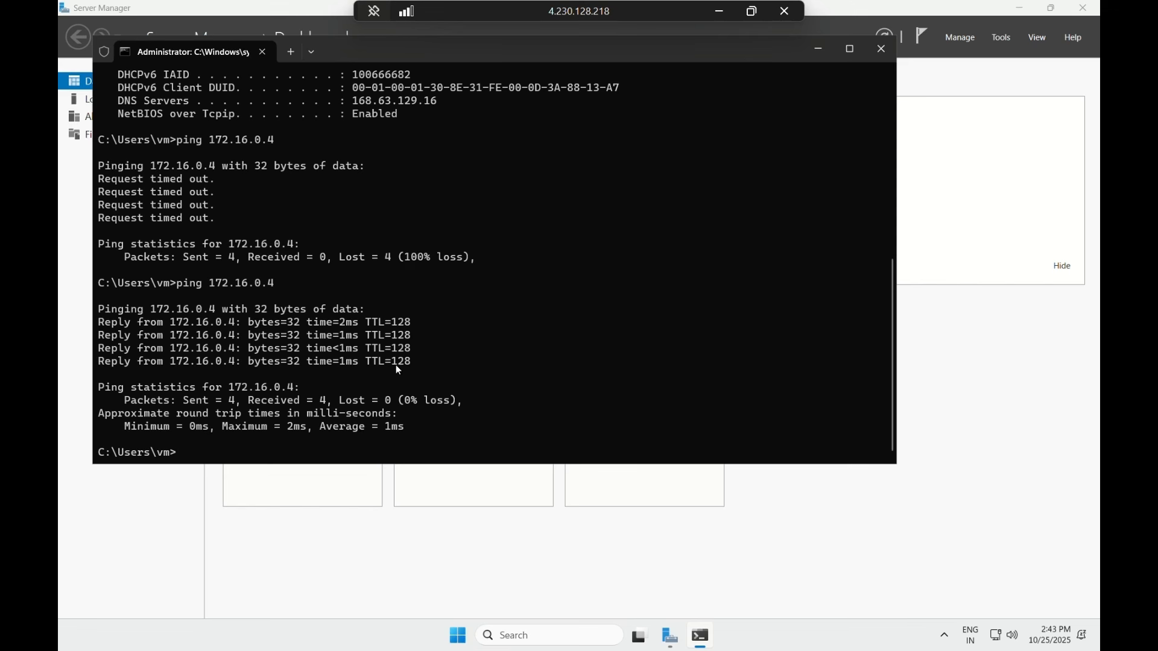
left_click(887, 49)
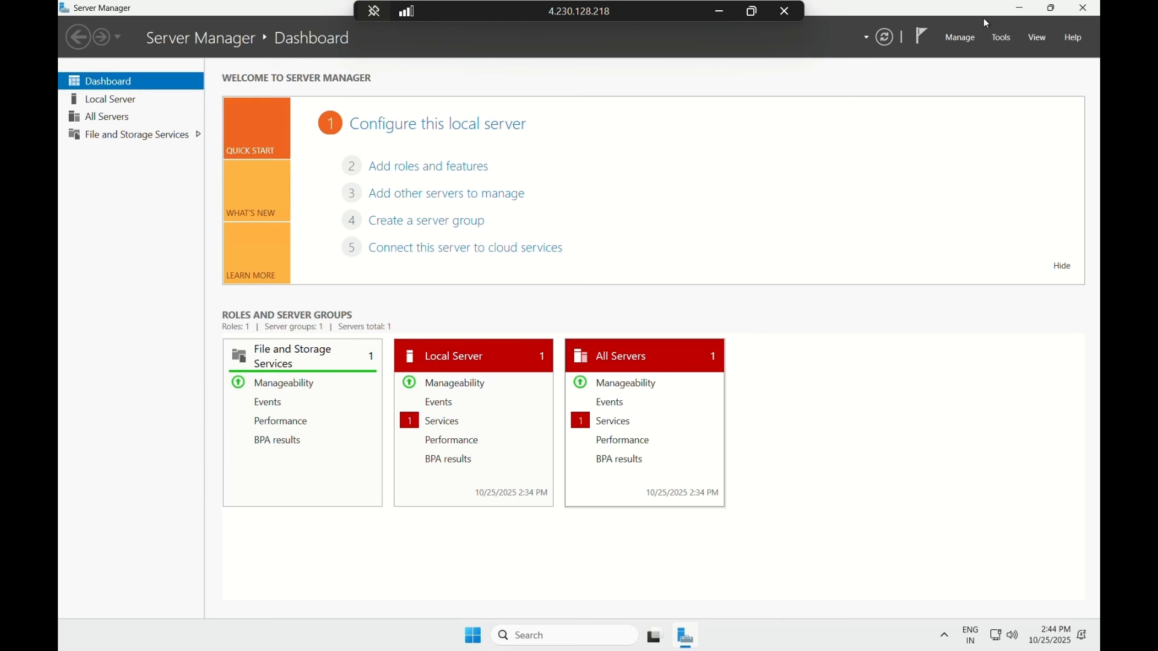
- Minimize the vm2 remote session to get back to the Azure portal
left_click(721, 10)
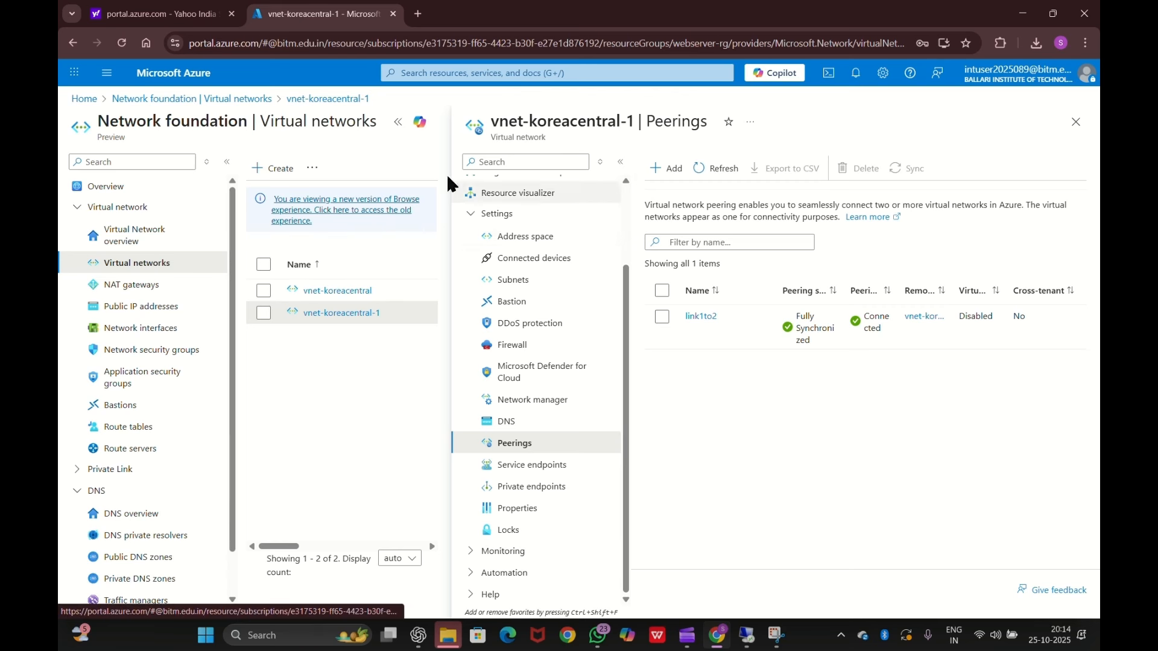
- Open the Virtual networks list by rerunning the earlier 'vnet' search
left_click(421, 70)
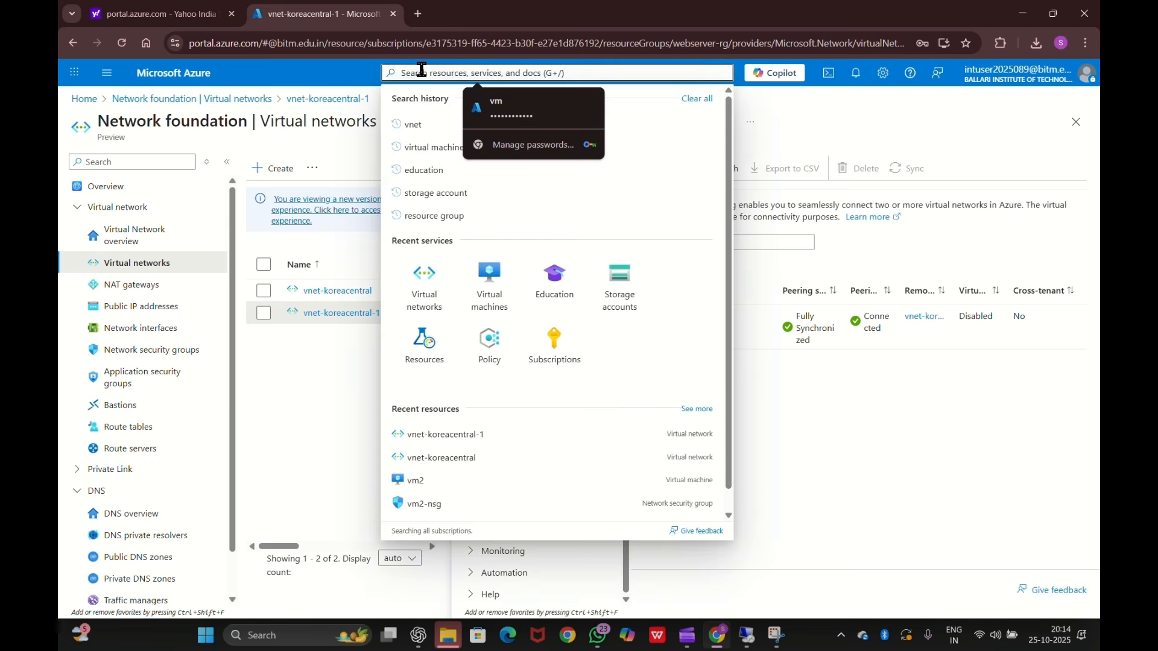
left_click(556, 282)
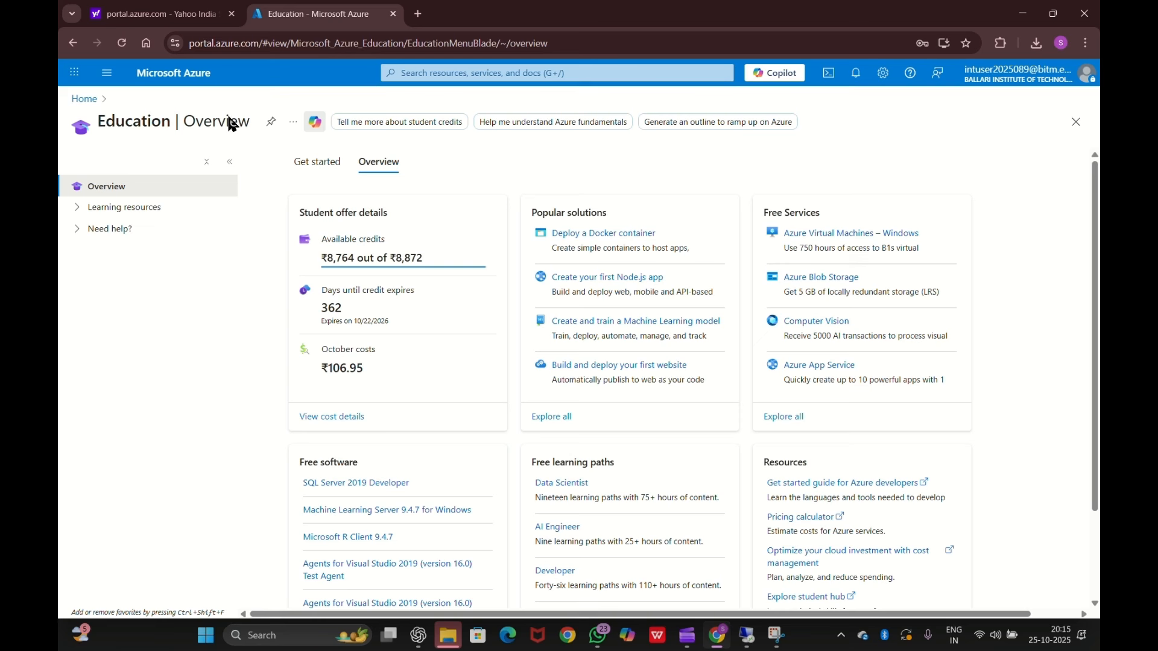
left_click(459, 74)
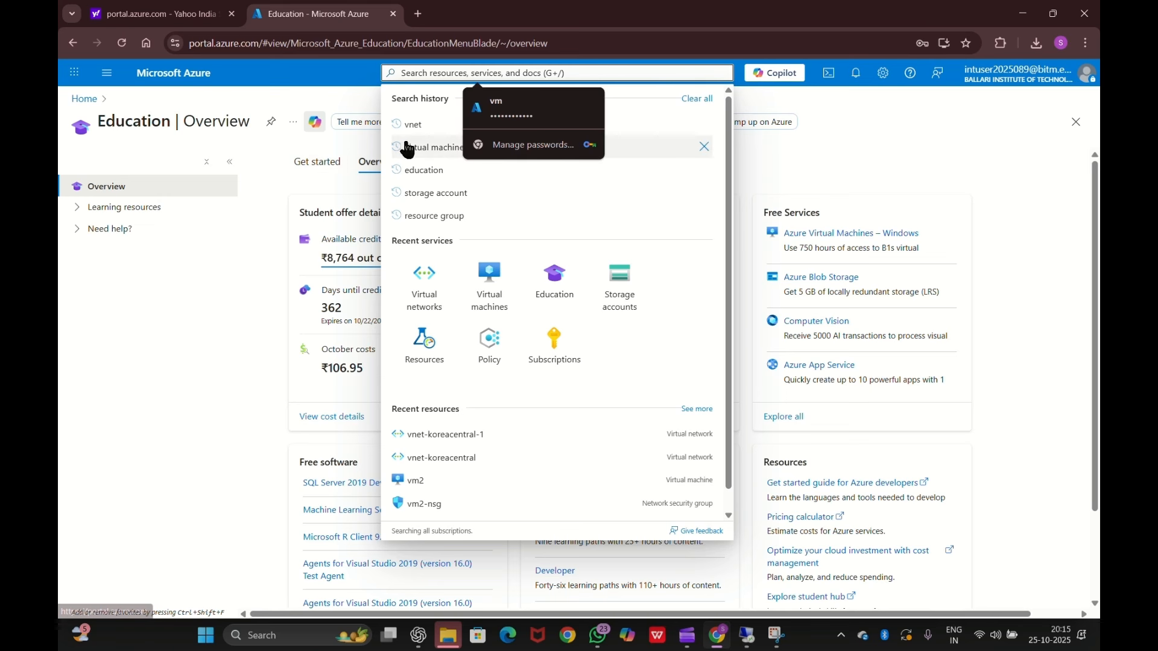
left_click(417, 126)
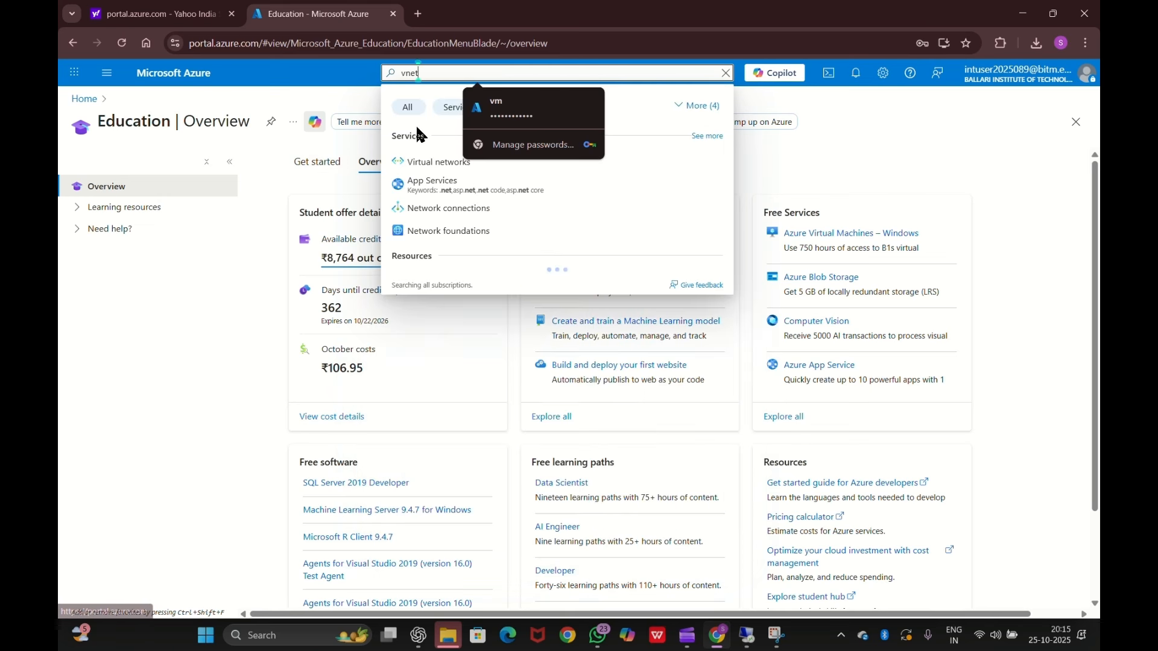
left_click(420, 162)
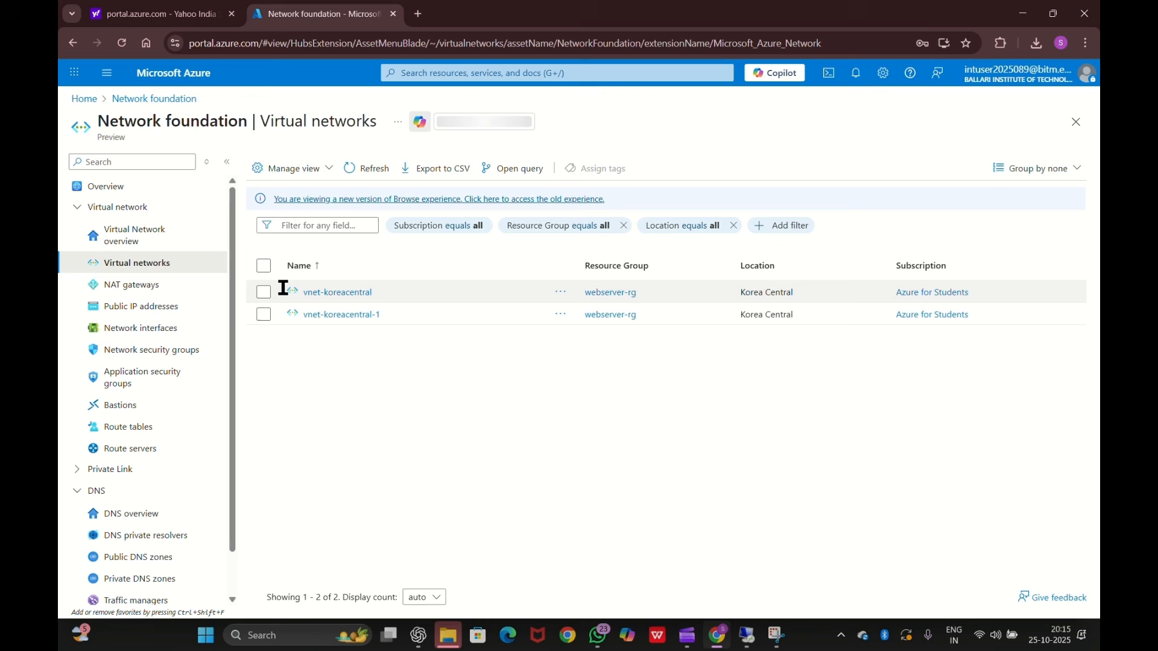
- In vnet-koreacentral's peerings, delete link2to1, confirming with 'delete', and follow the progress in notifications
left_click(319, 295)
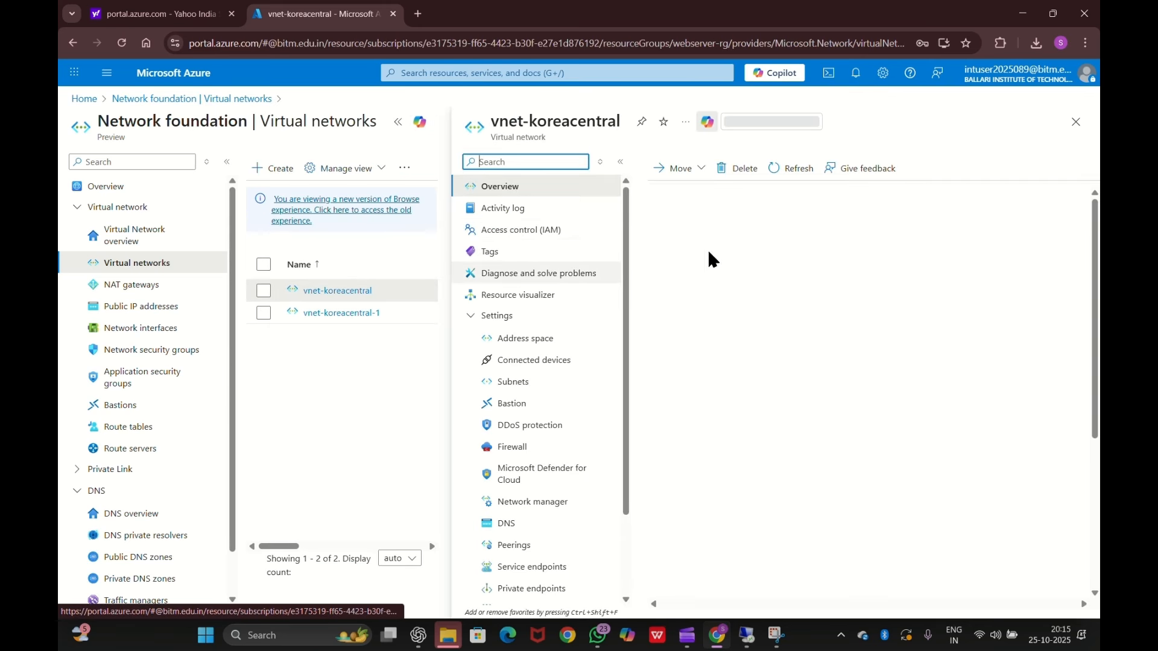
left_click(528, 550)
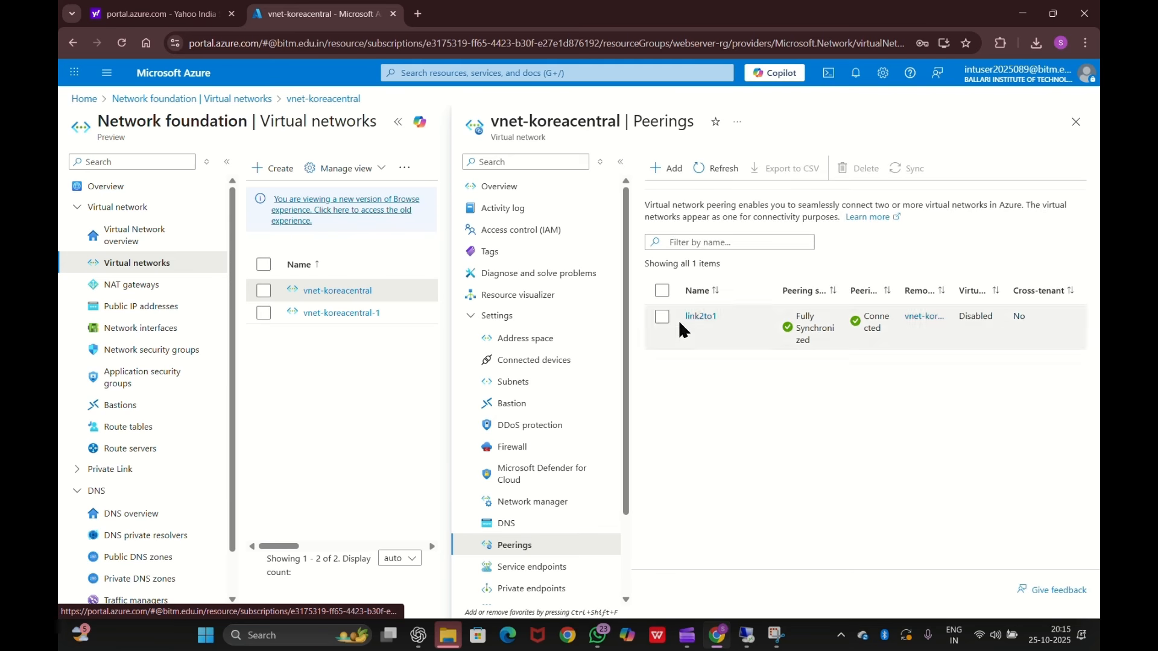
left_click(662, 317)
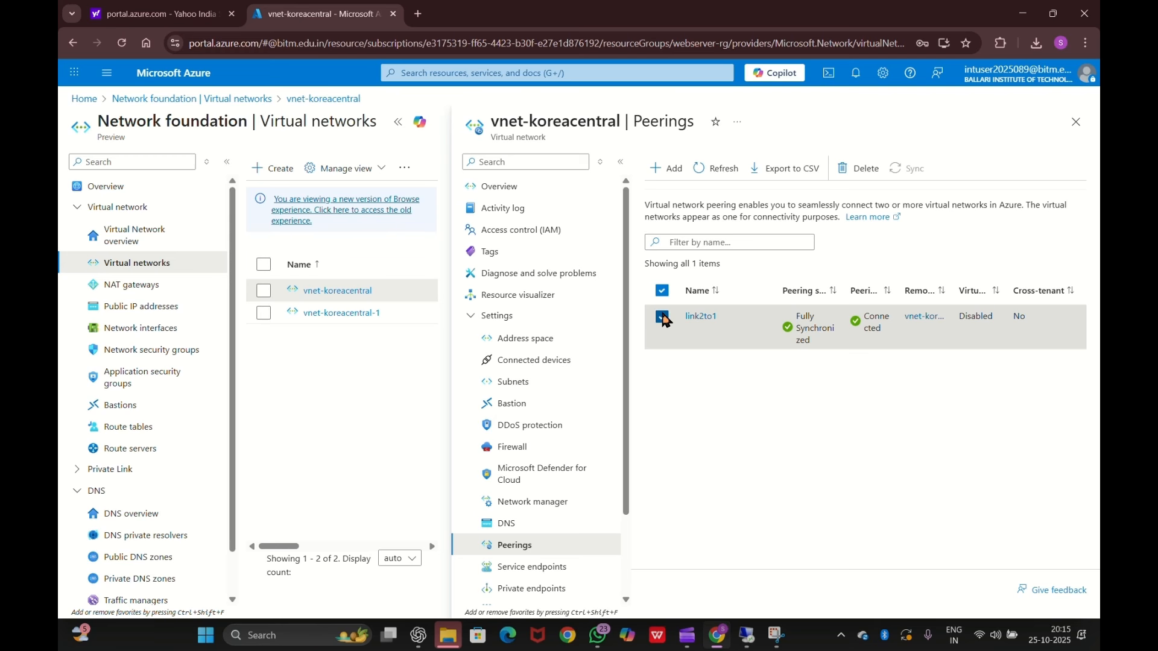
left_click(873, 174)
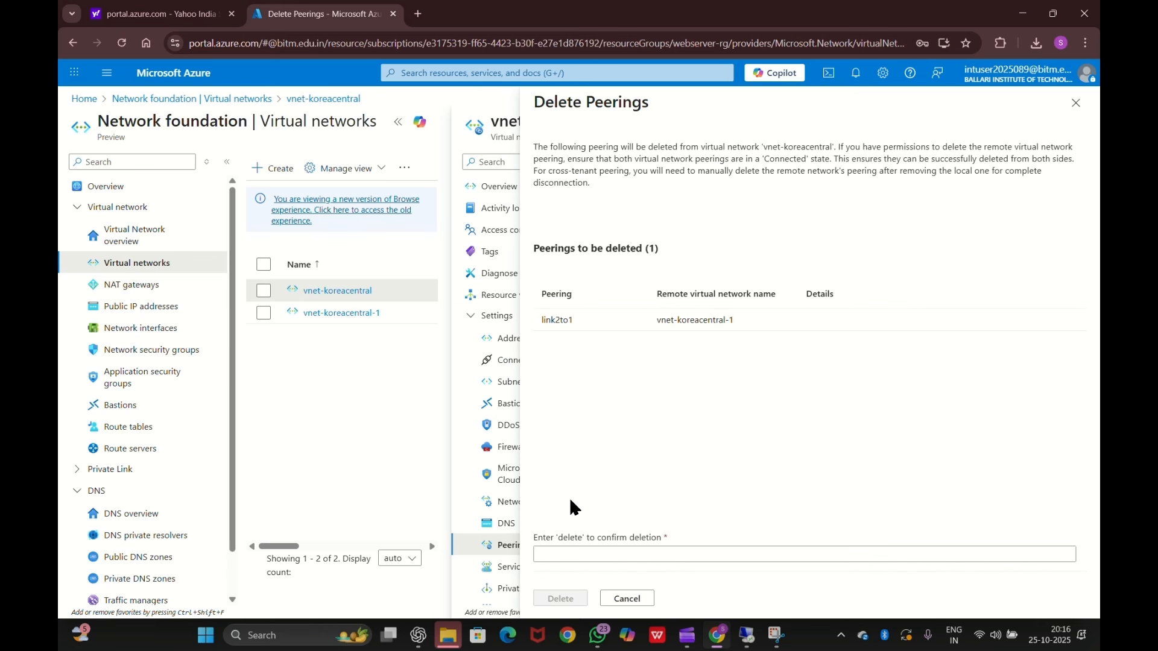
left_click(574, 555)
type("delete")
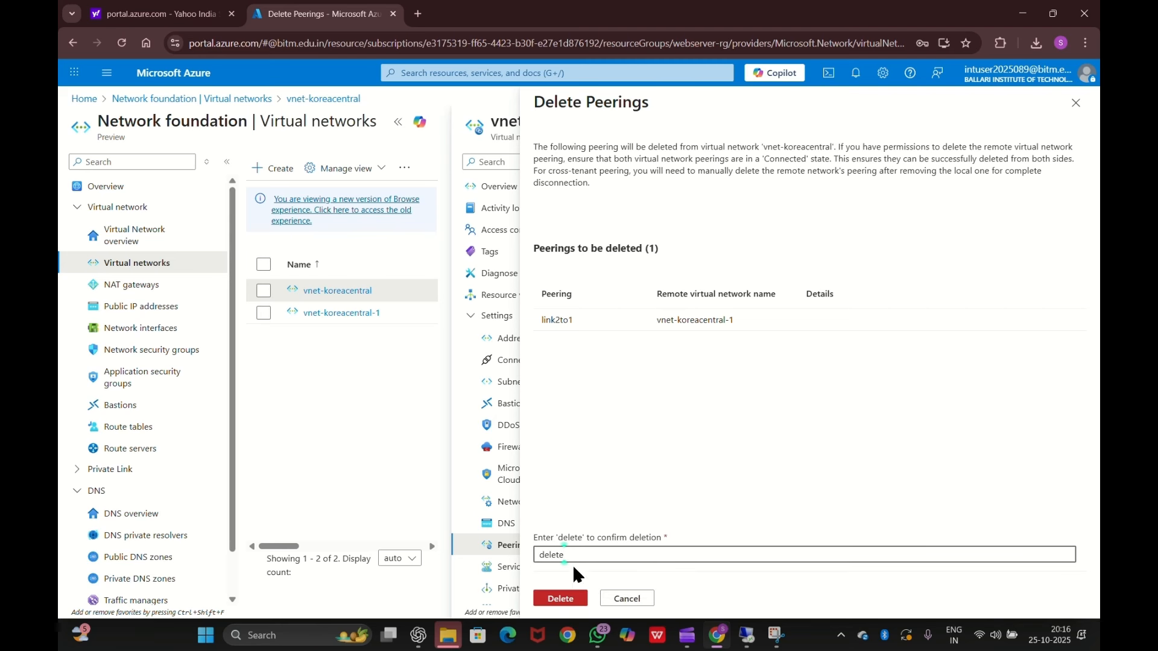
left_click(580, 600)
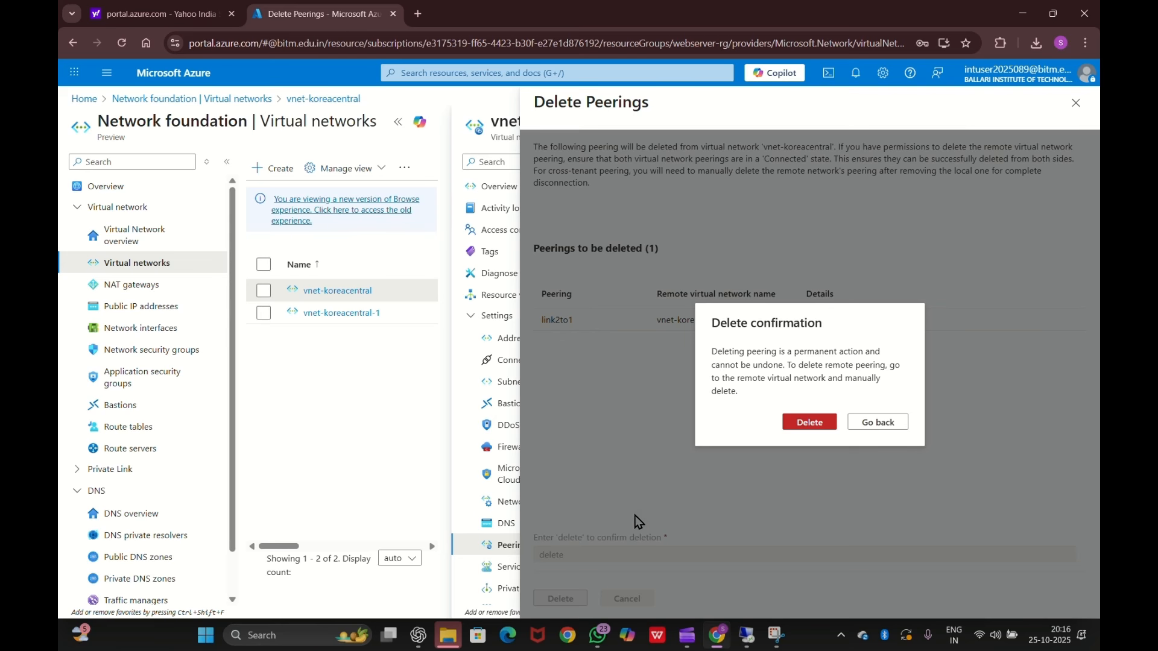
left_click(825, 421)
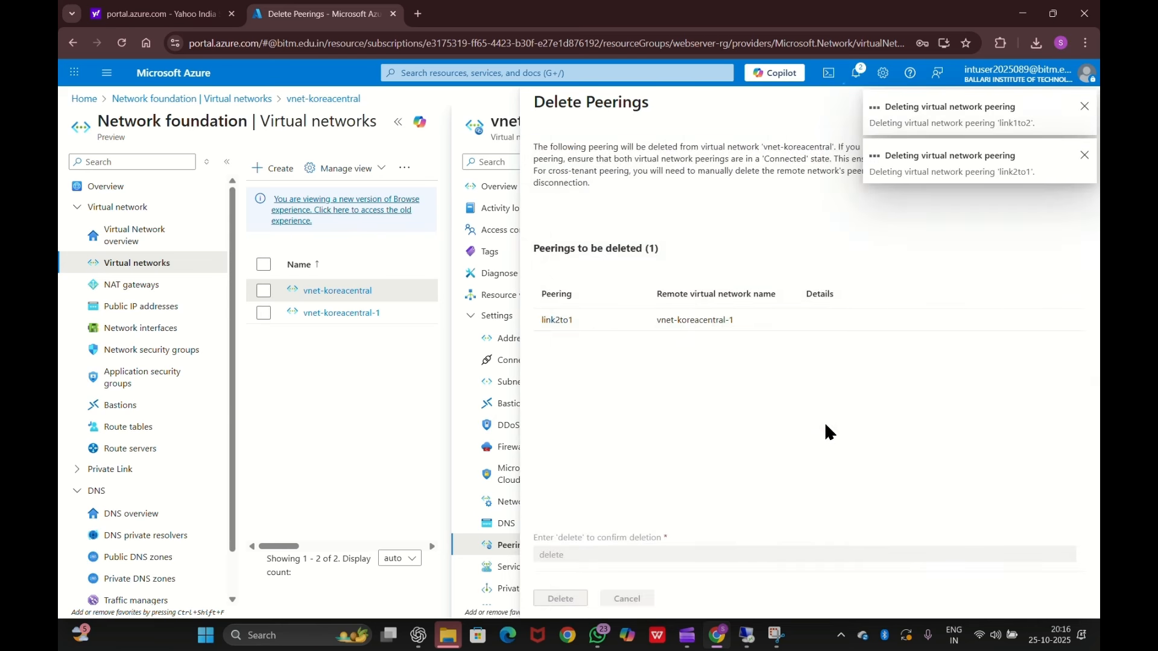
left_click(856, 73)
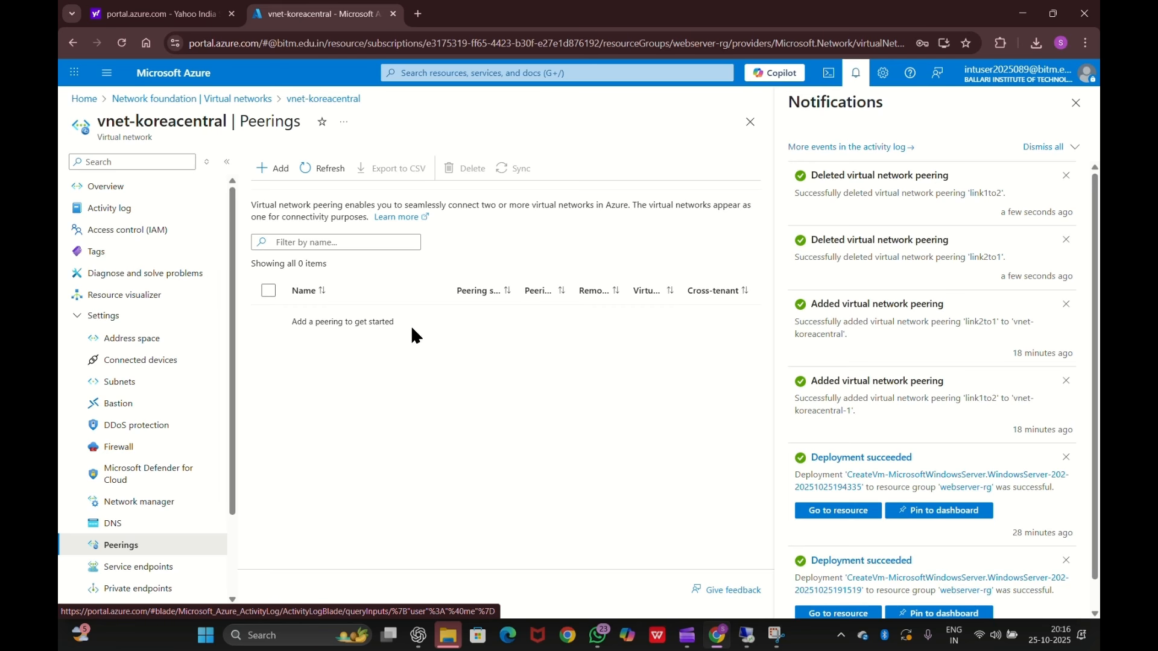
- Open the webserver-rg resource group's overview from the Resource groups list
left_click(492, 73)
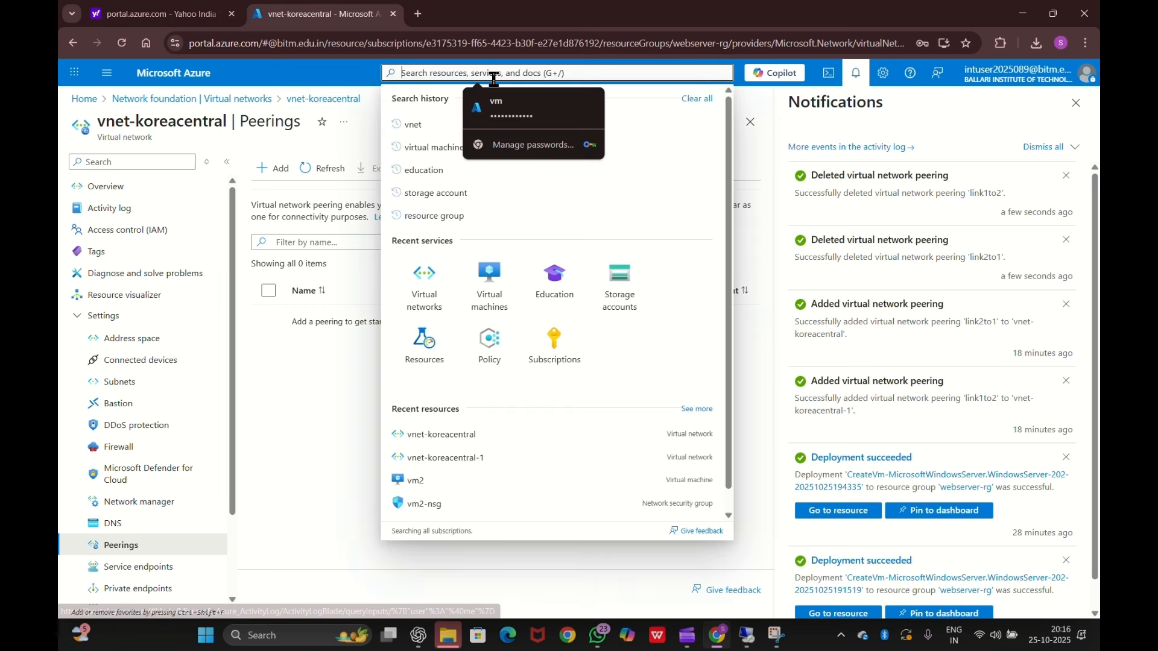
left_click(422, 220)
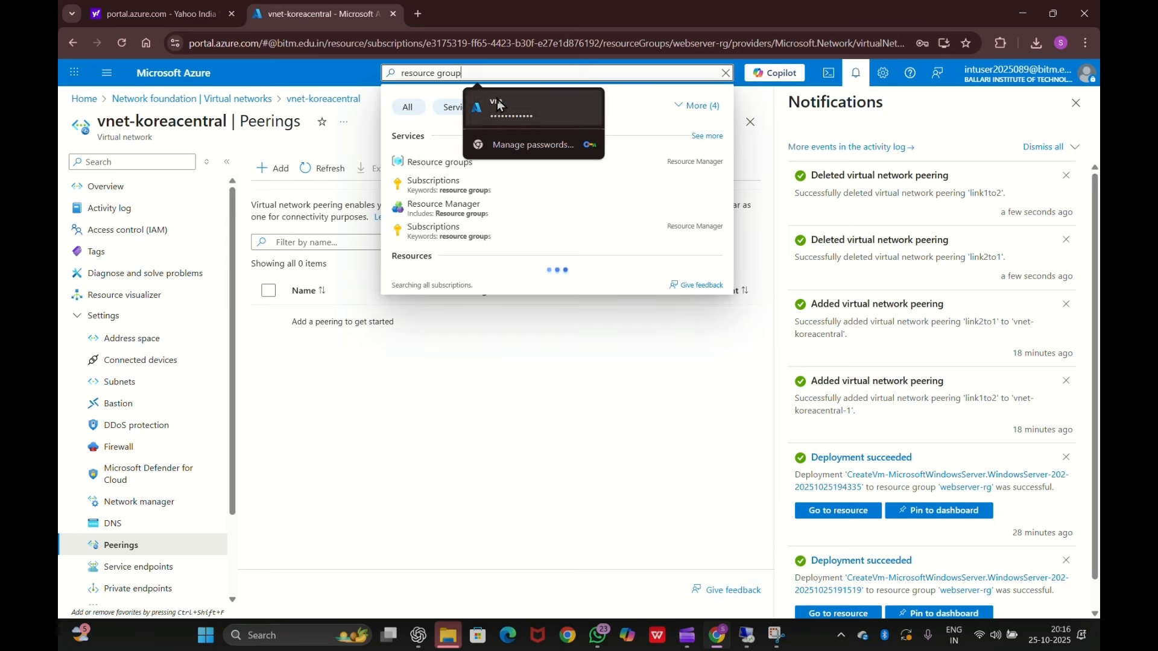
left_click(442, 163)
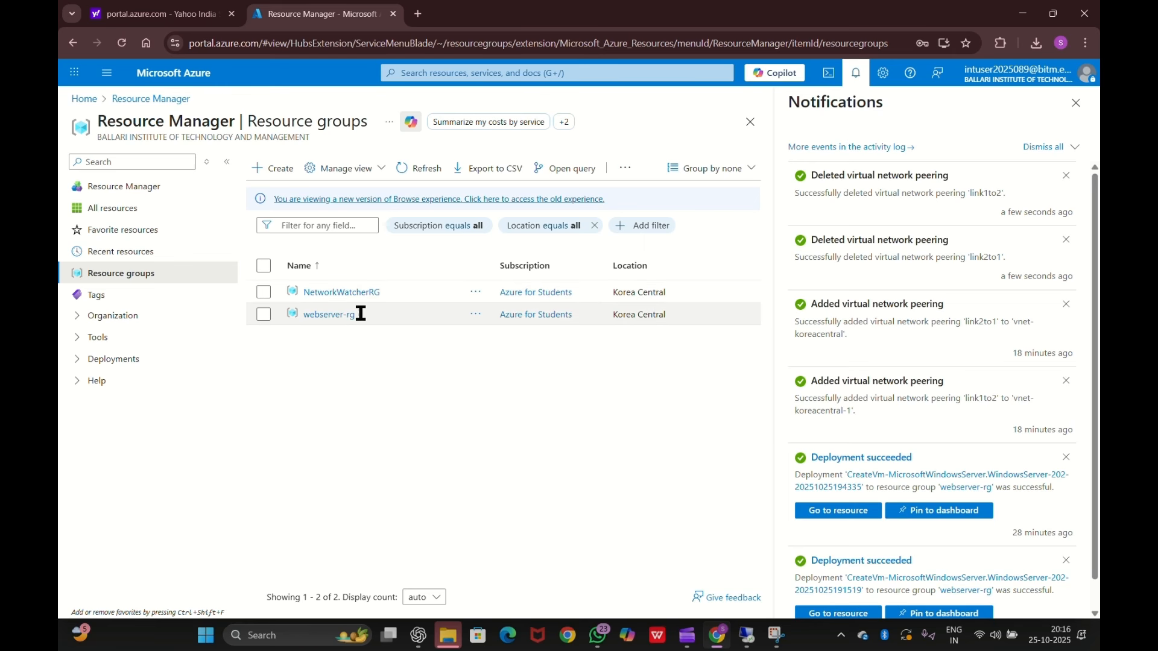
left_click(264, 314)
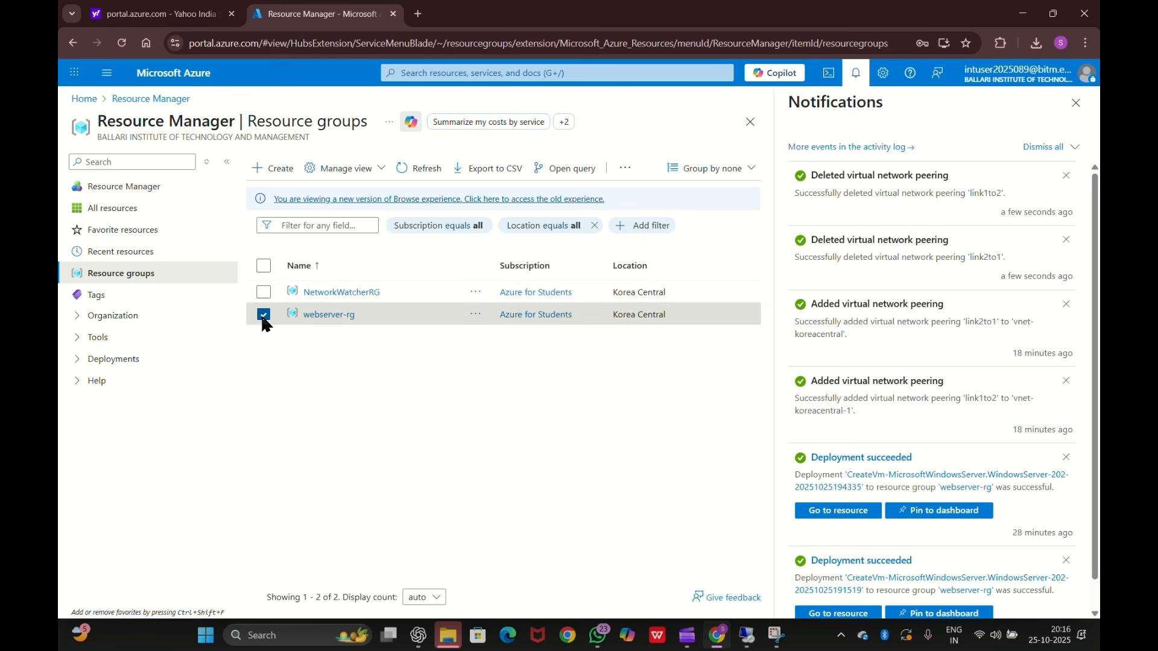
left_click(1076, 103)
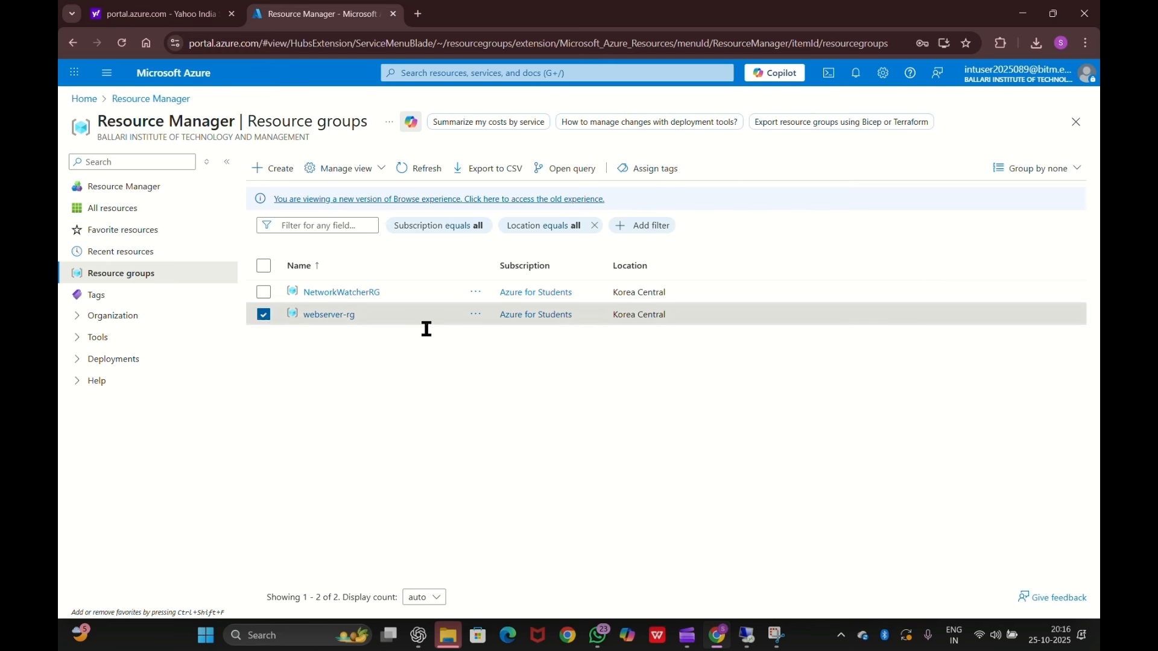
left_click(324, 316)
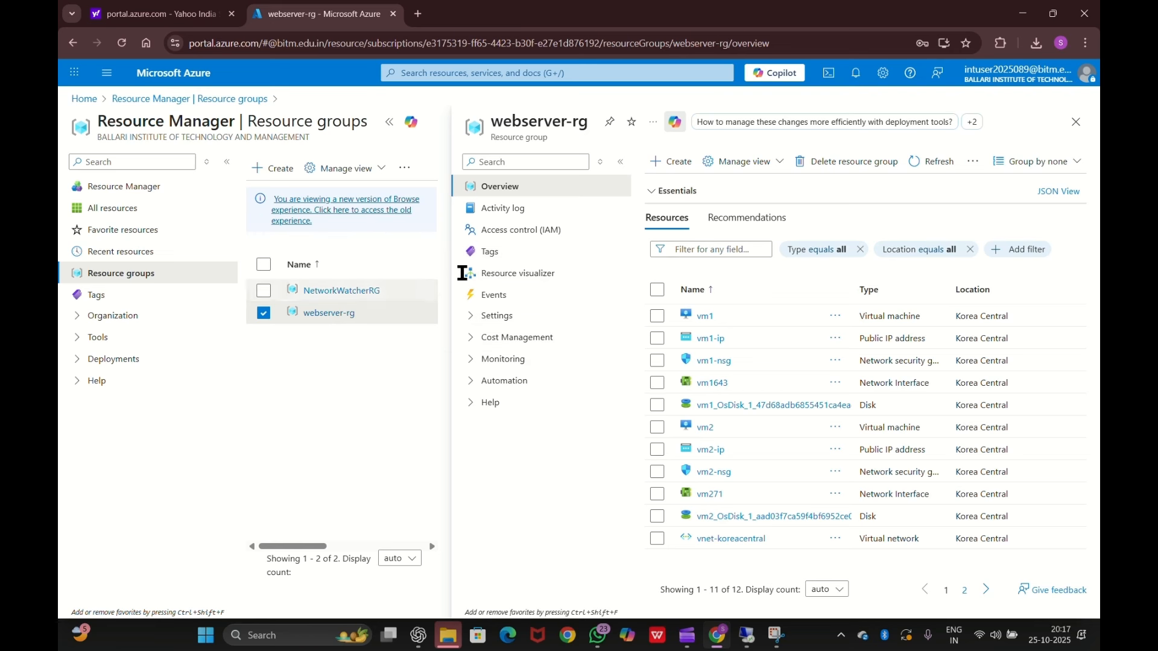
- Delete resource group webserver-rg and its 12 resources, typing 'webserver-rg' to confirm
left_click(657, 289)
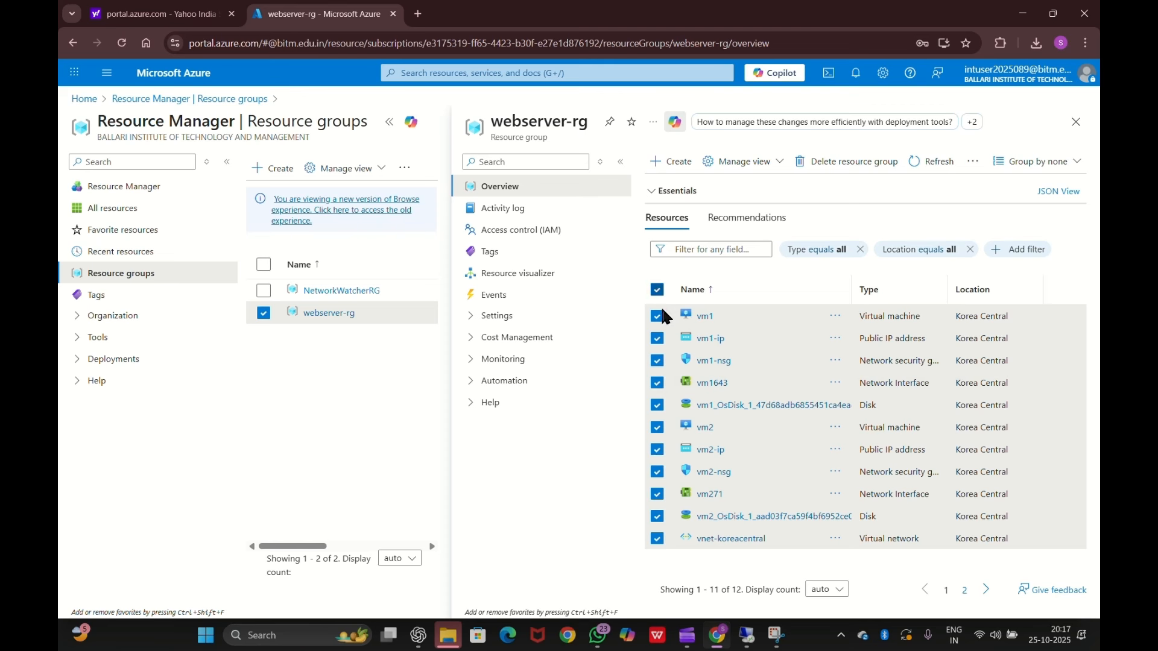
left_click(815, 163)
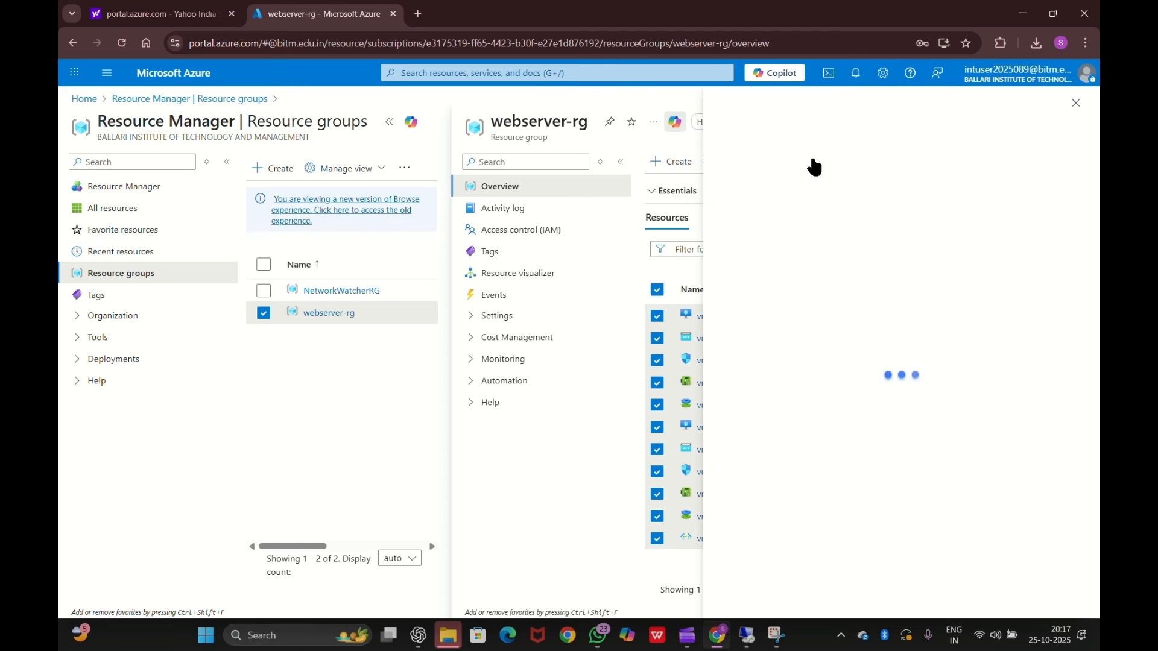
left_click(787, 558)
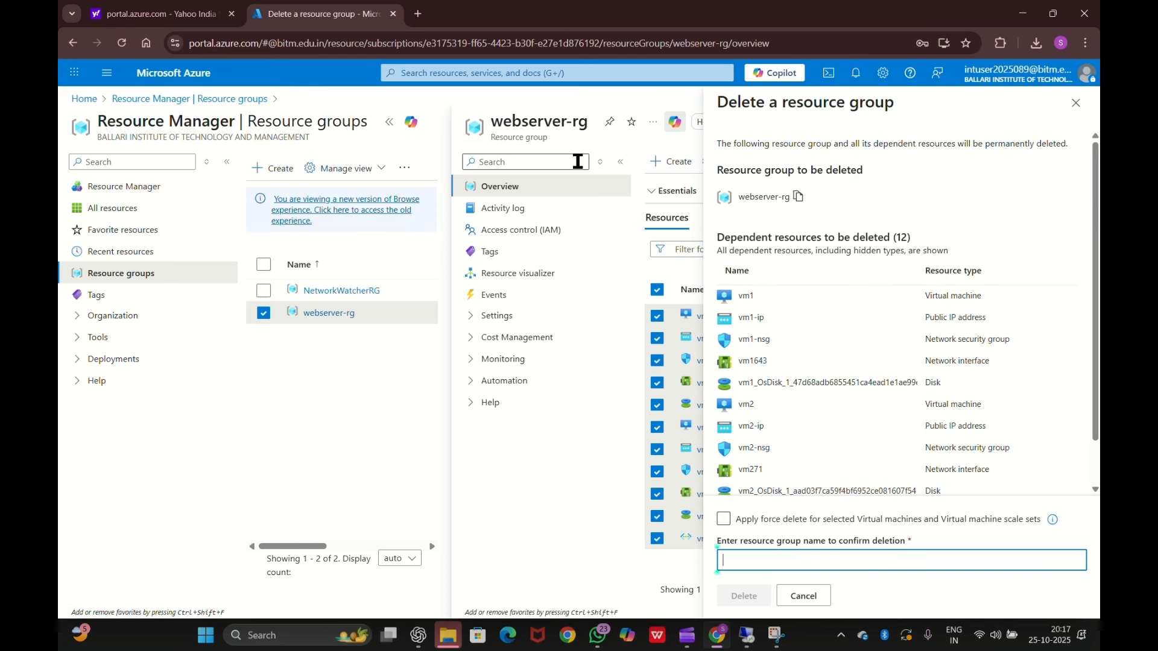
type("webser")
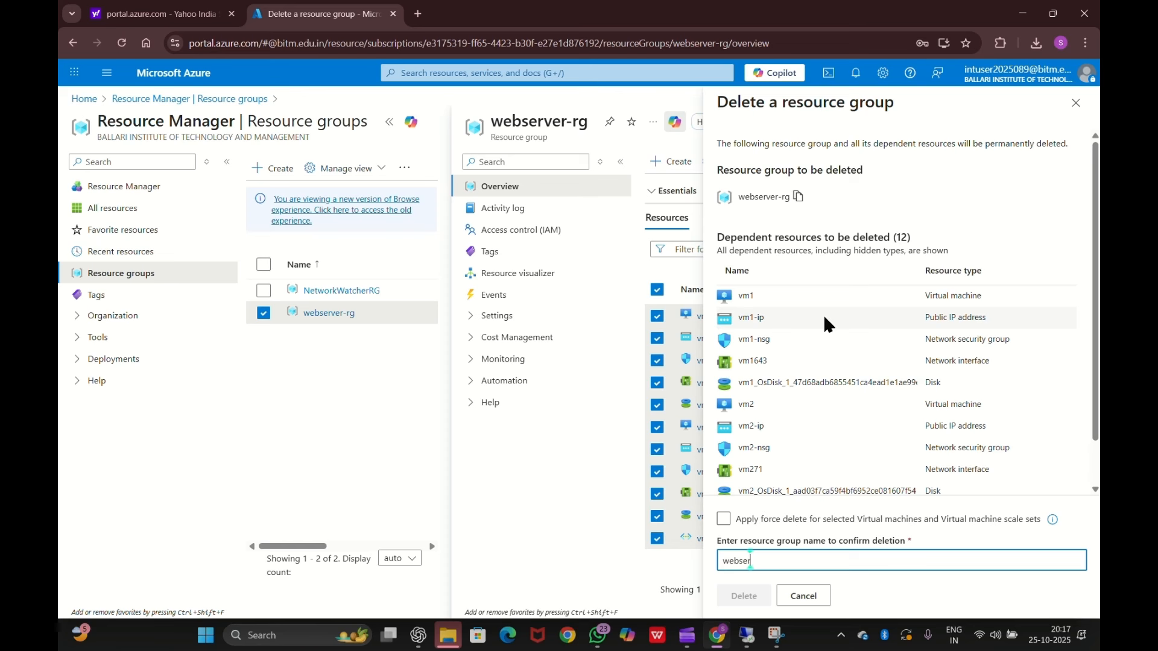
type("ver-rg")
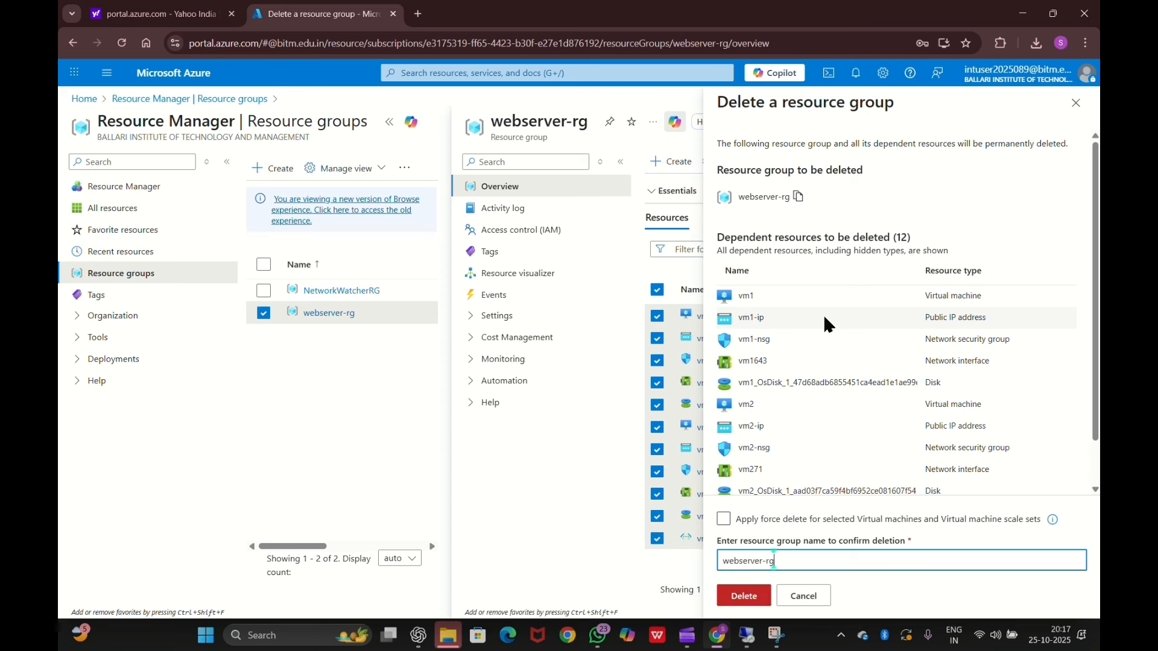
left_click(756, 602)
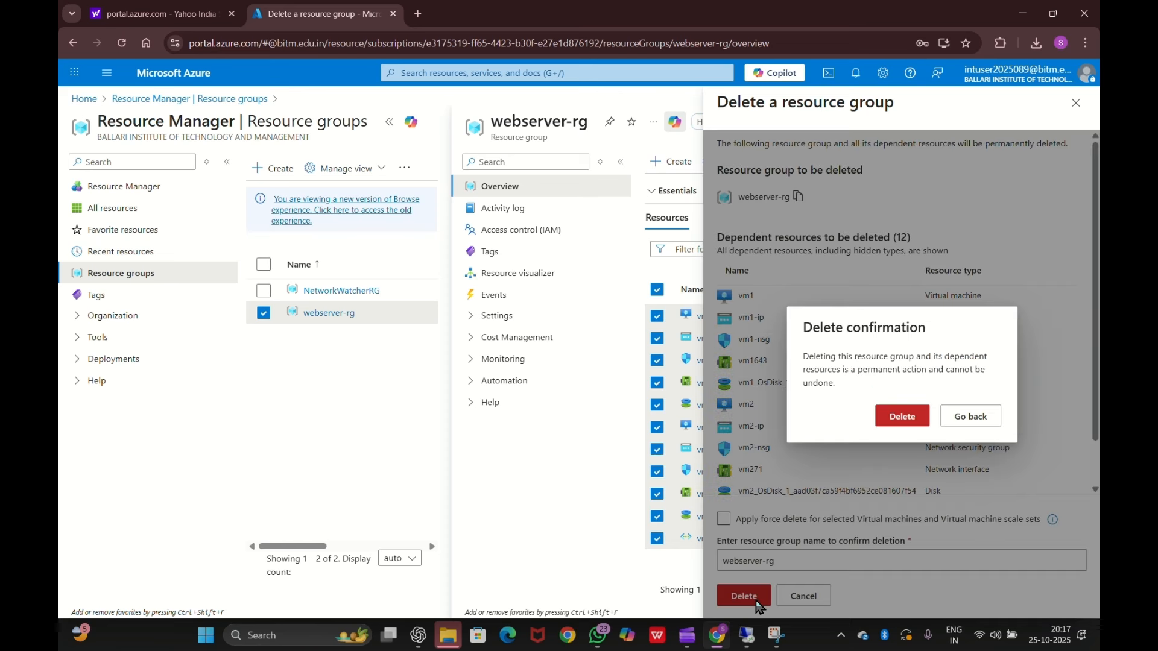
left_click(881, 418)
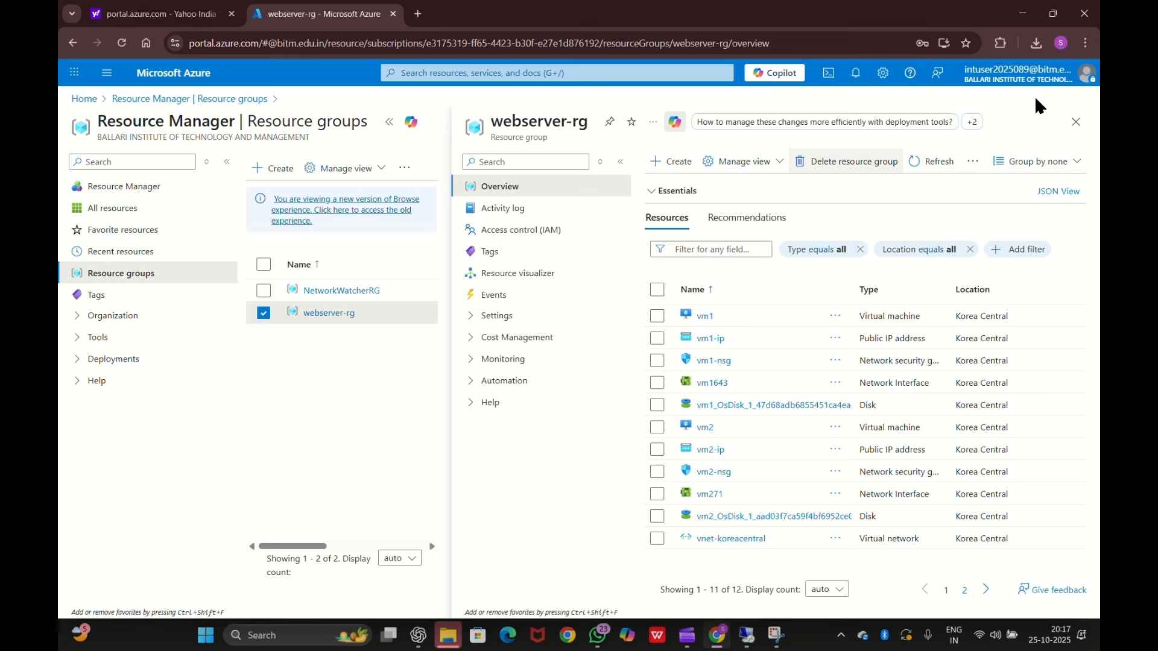
- Check notifications until they report webserver-rg deleted
left_click(856, 72)
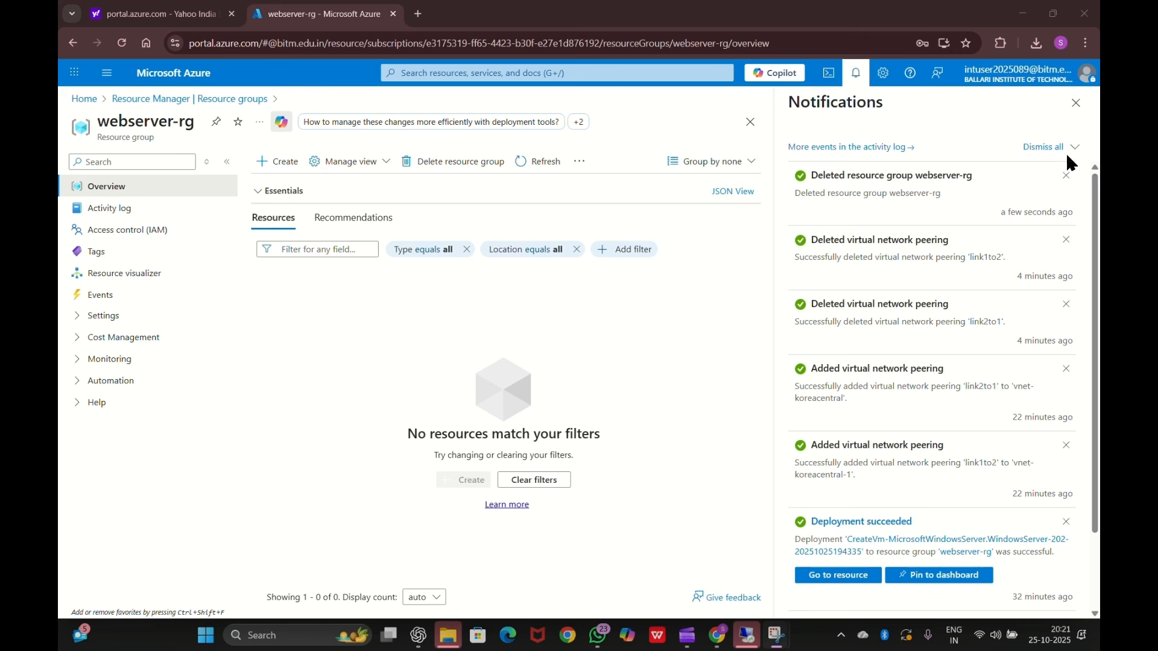
- Close the webserver-rg overview and refresh Resource groups until only NetworkWatcherRG is listed
left_click(1077, 104)
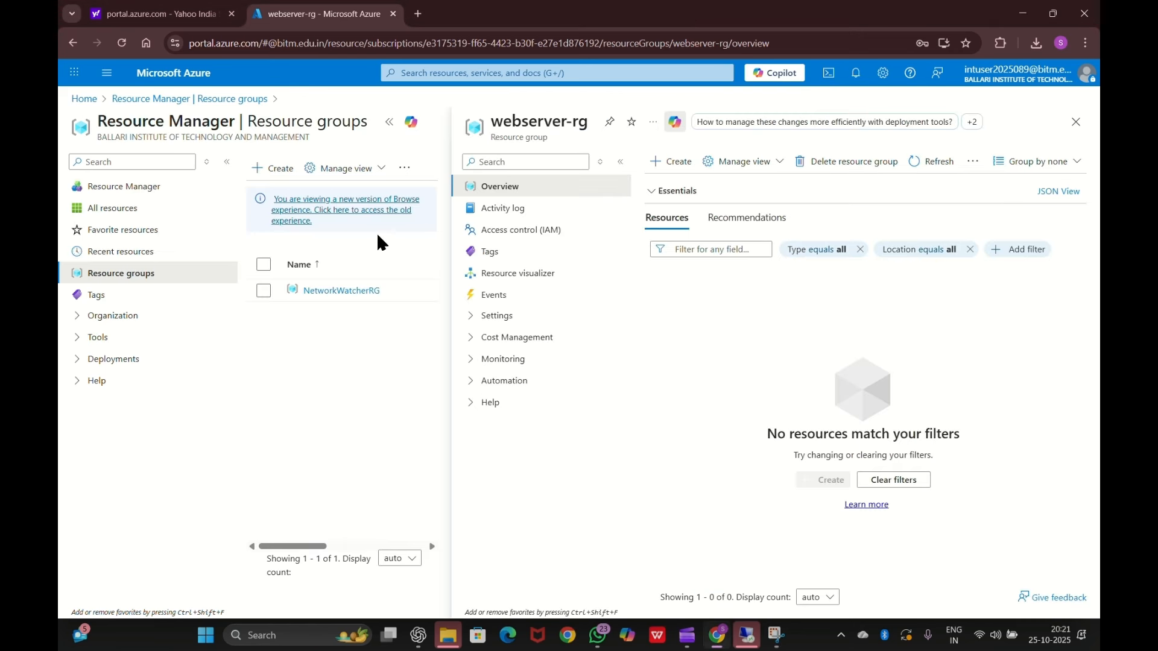
left_click(1076, 122)
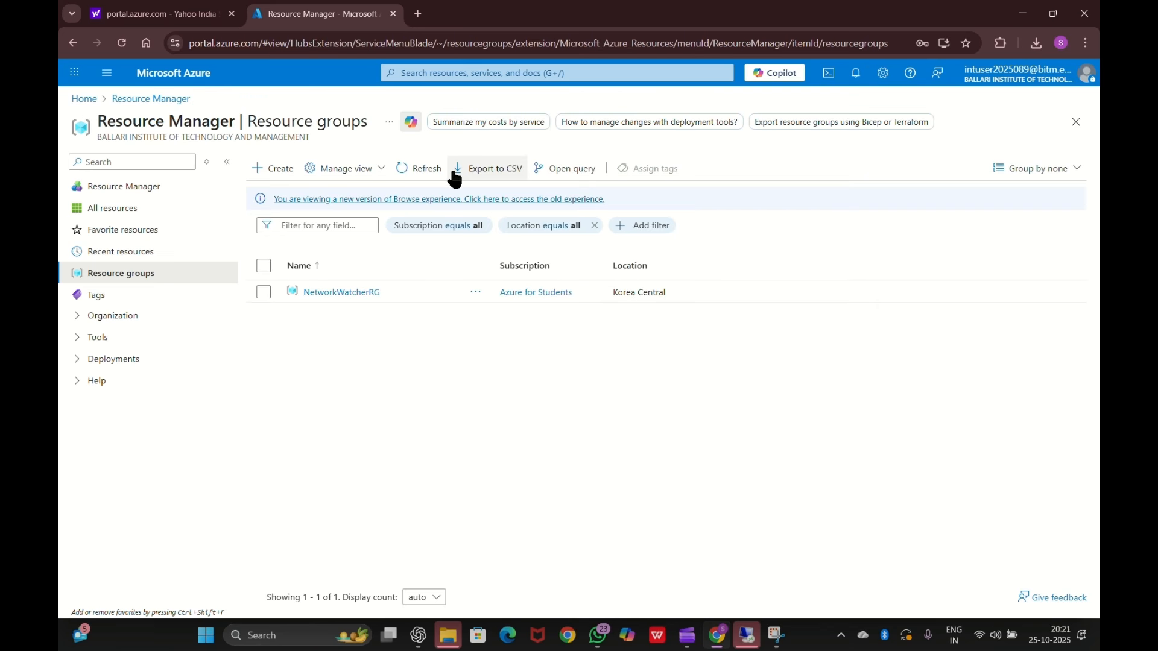
left_click(422, 169)
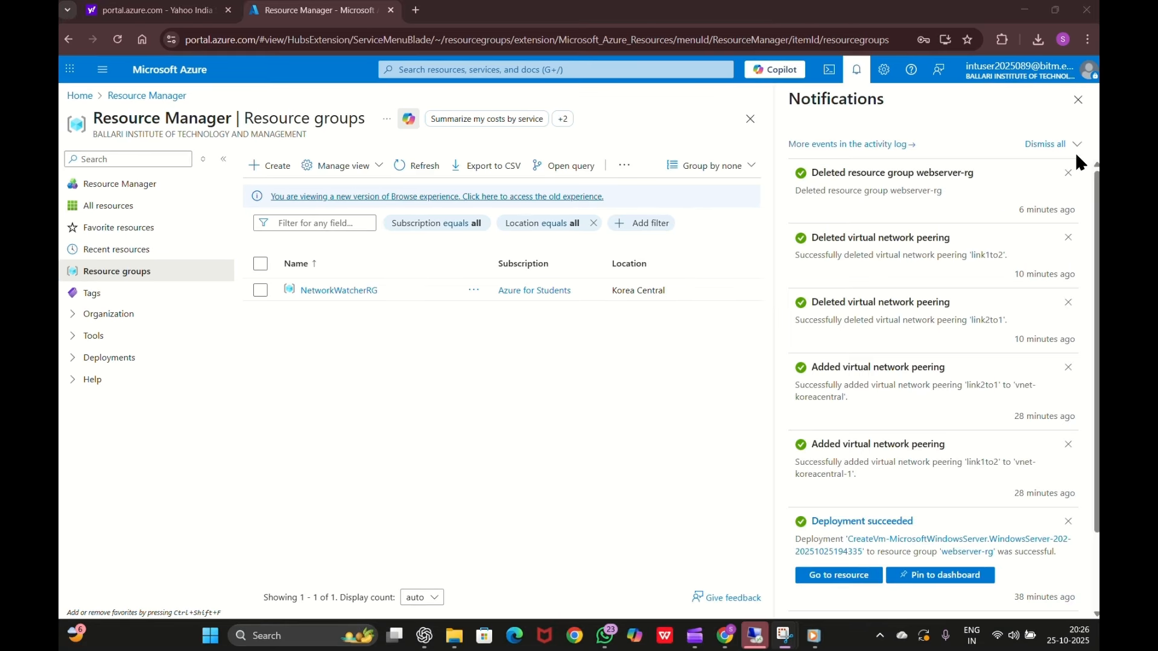
left_click(1077, 99)
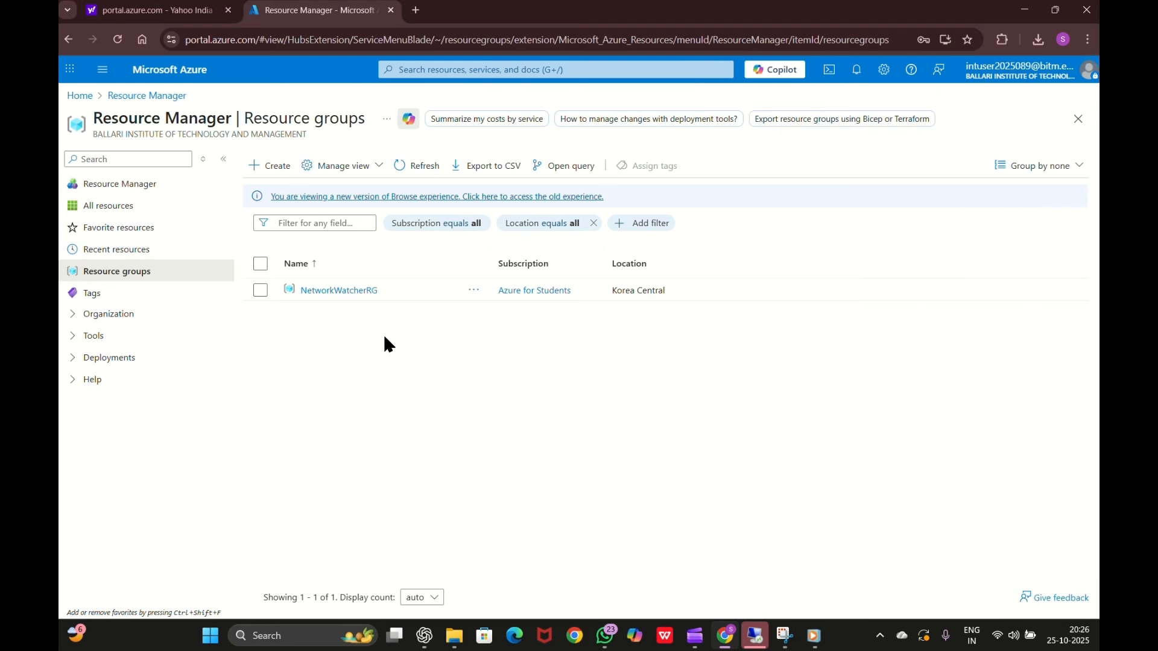
left_click(423, 172)
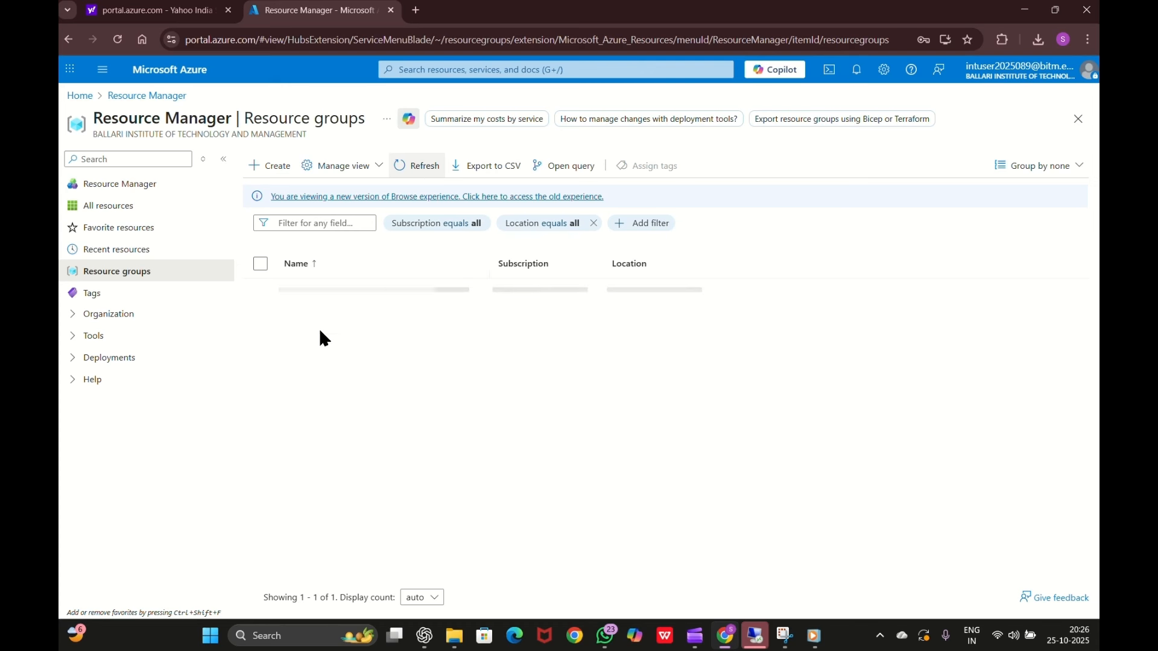